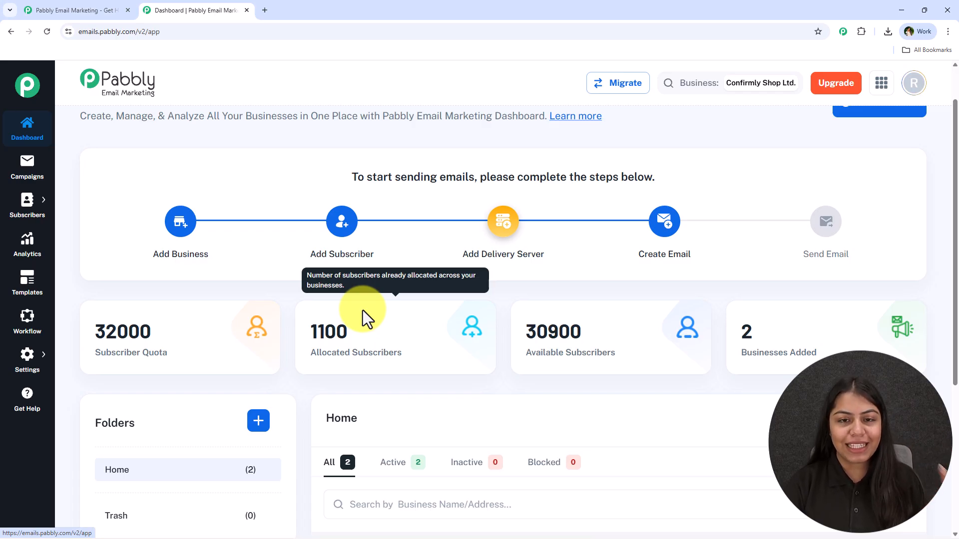
Look over the dashboard and open the email campaigns page.
scroll(355, 307, "down", 1)
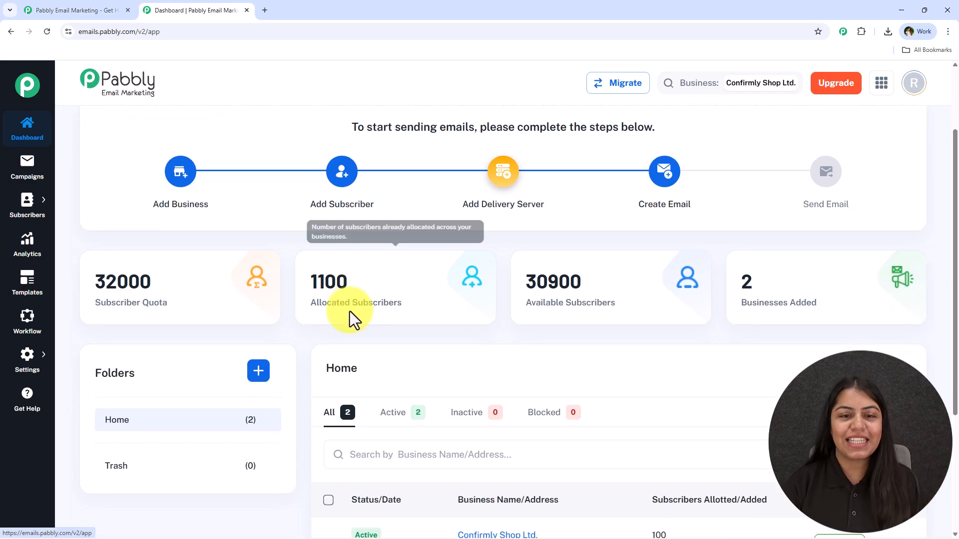
scroll(345, 317, "up", 2)
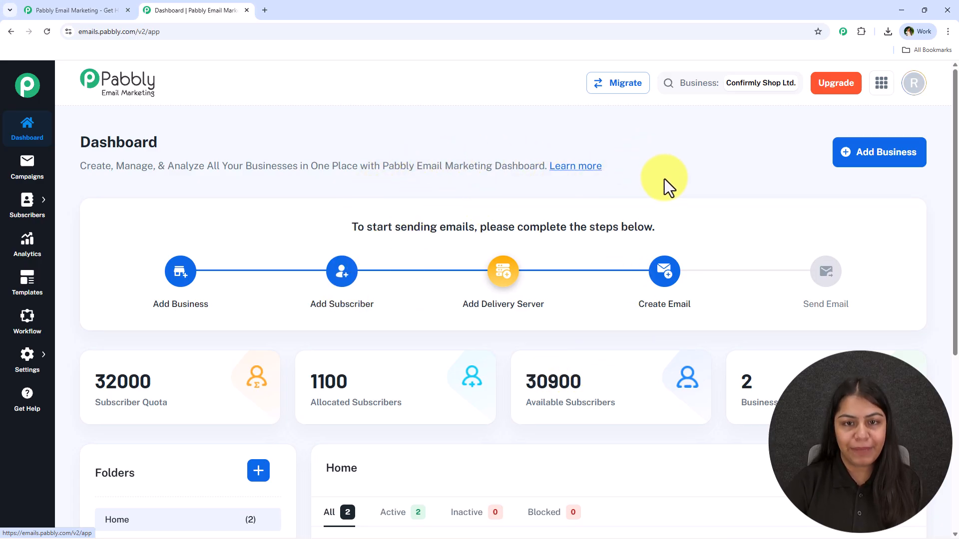
left_click(30, 179)
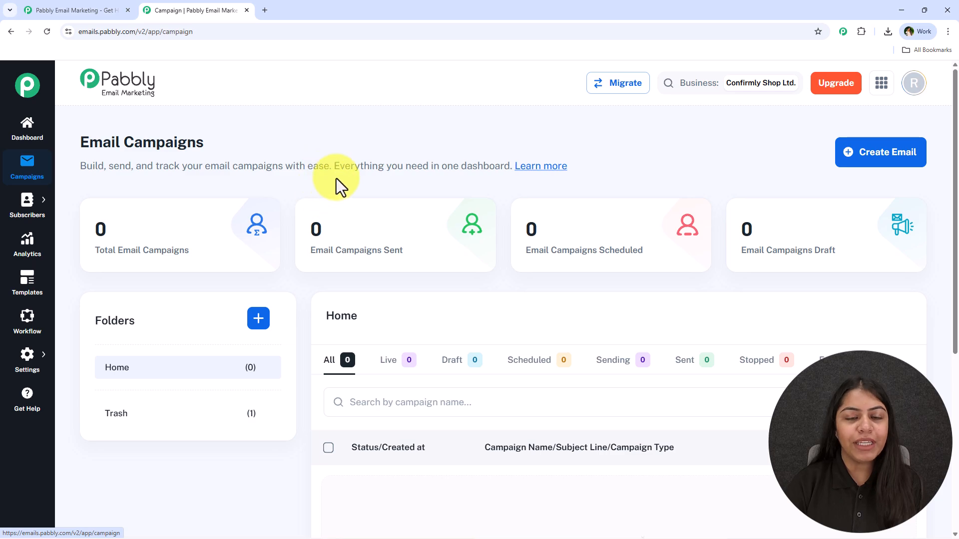
Examine the campaign statistics cards, the folders and the campaign list on the Email Campaigns page.
scroll(400, 299, "down", 1)
scroll(430, 319, "up", 1)
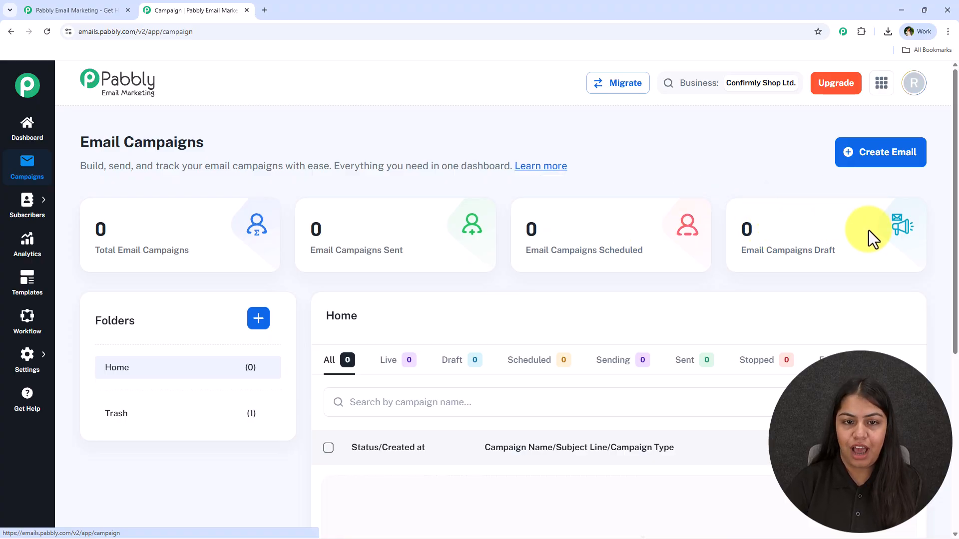
scroll(369, 300, "down", 1)
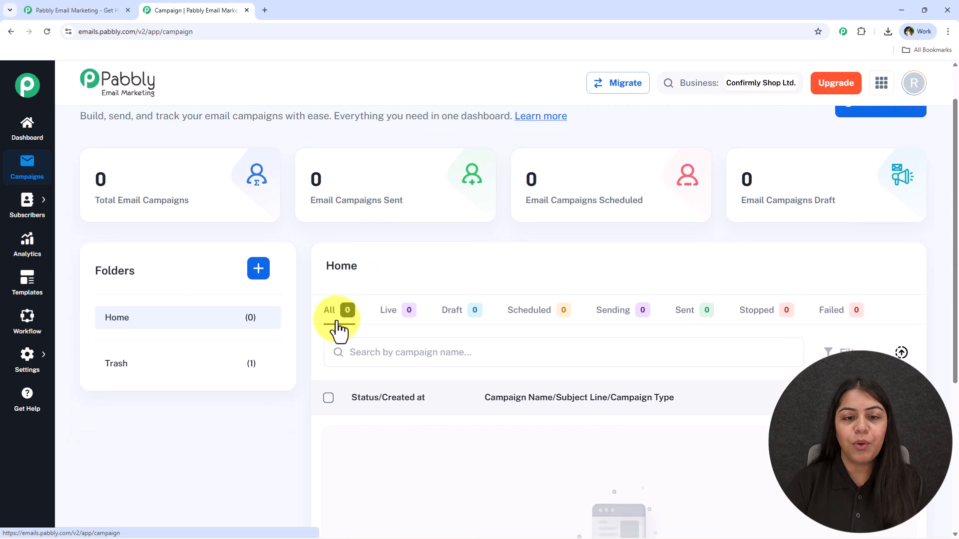
scroll(240, 249, "up", 1)
scroll(189, 223, "down", 2)
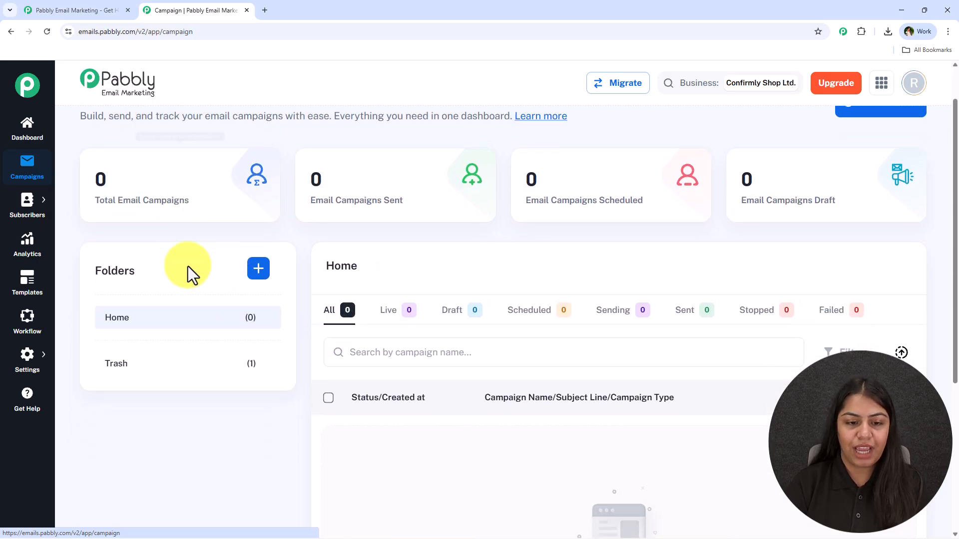
scroll(369, 272, "up", 2)
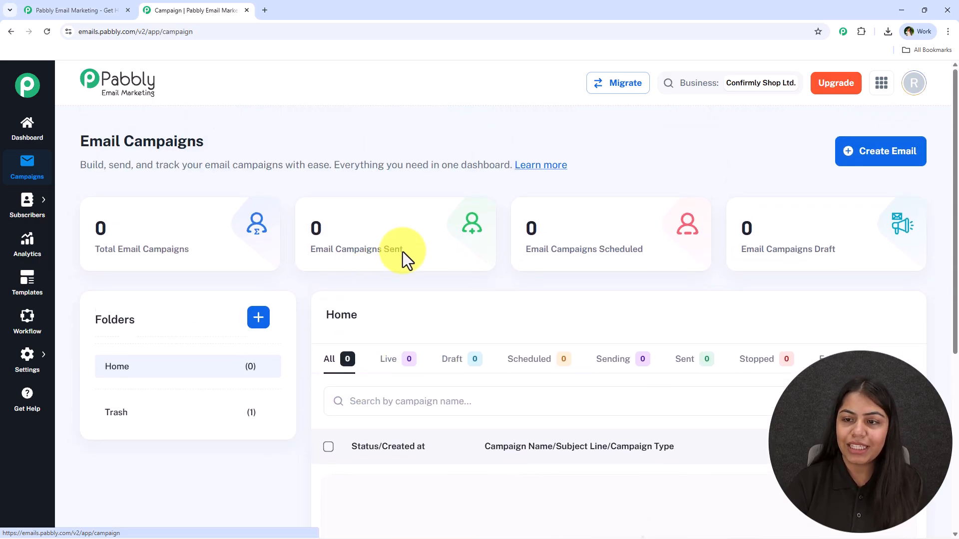
scroll(340, 295, "down", 3)
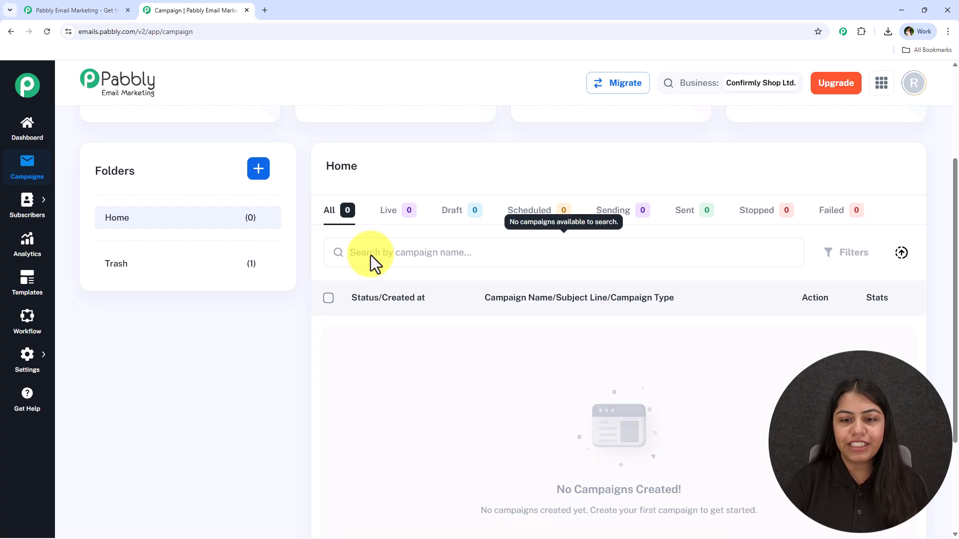
View the campaign list by status, including Live, Scheduled, Sending, Stopped and Failed, and return to showing all campaigns.
left_click(388, 215)
left_click(547, 210)
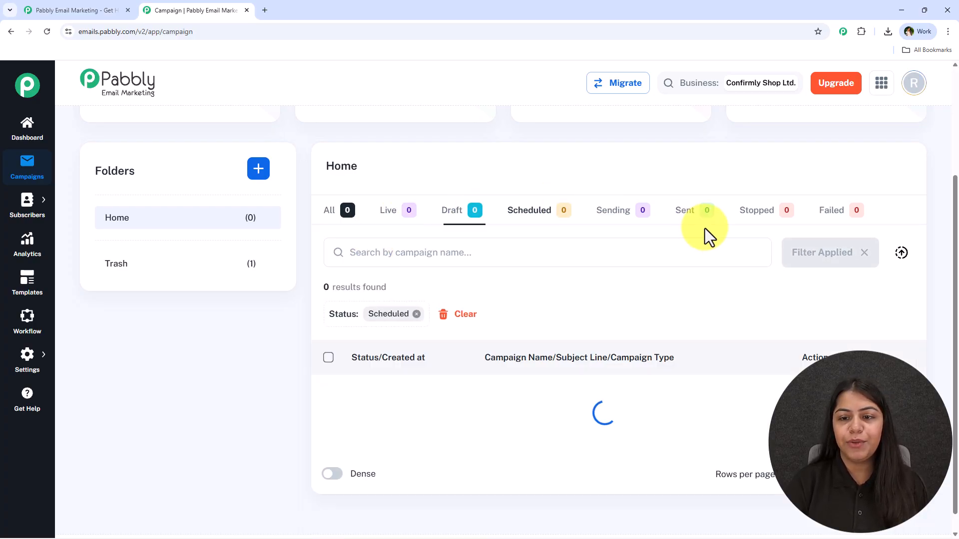
left_click(642, 215)
left_click(746, 214)
left_click(836, 215)
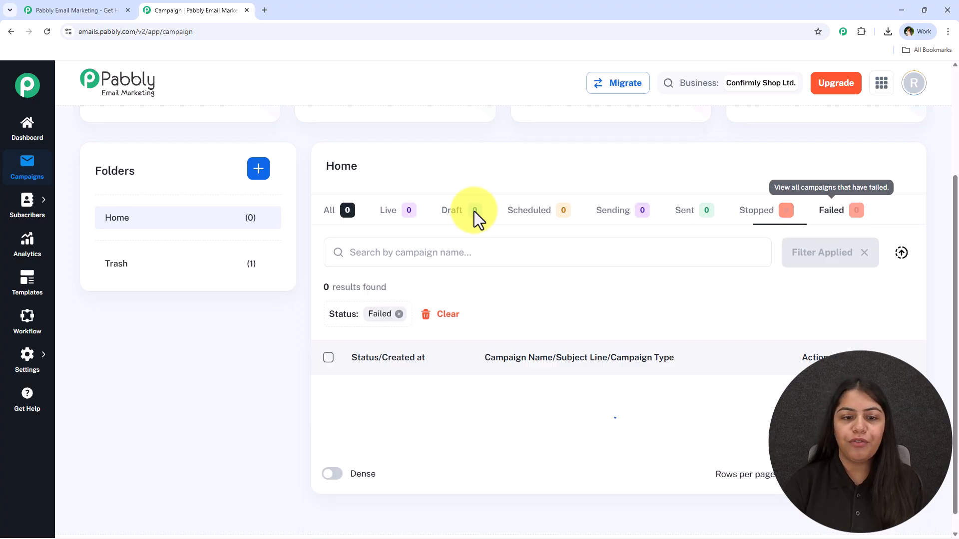
left_click(330, 212)
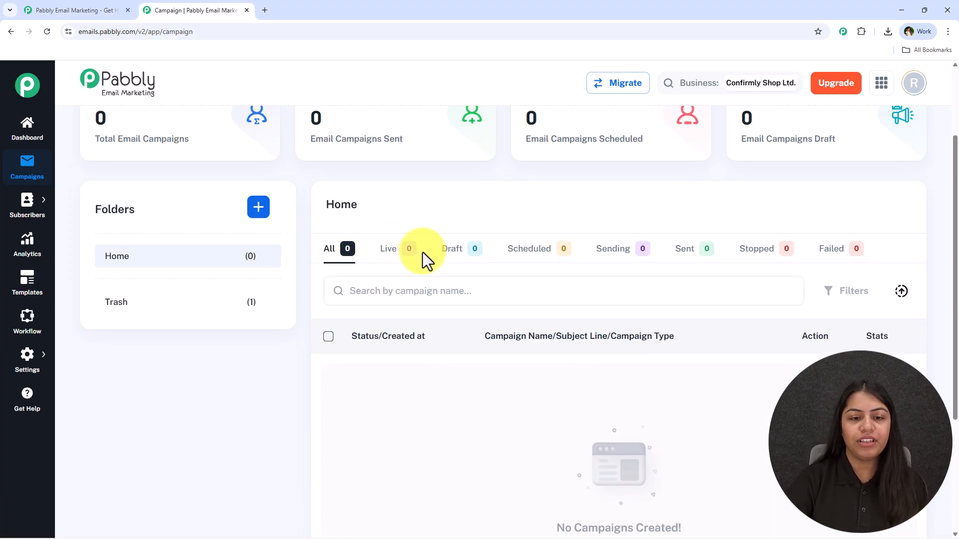
left_click(407, 253)
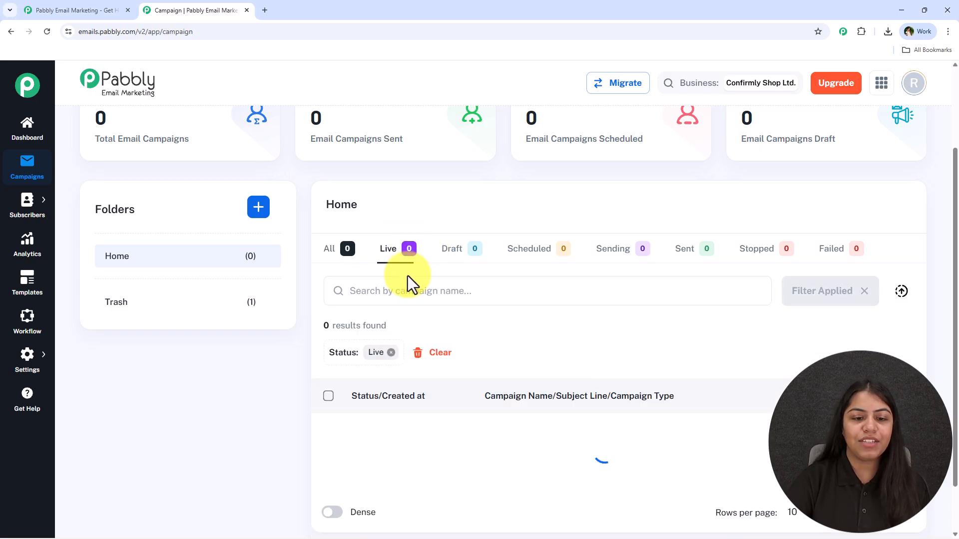
scroll(539, 365, "up", 1)
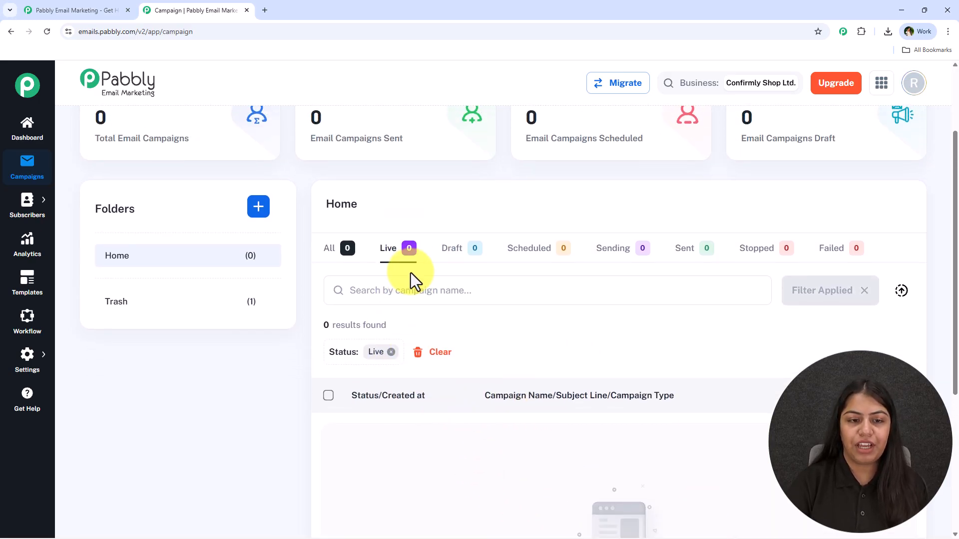
left_click(330, 249)
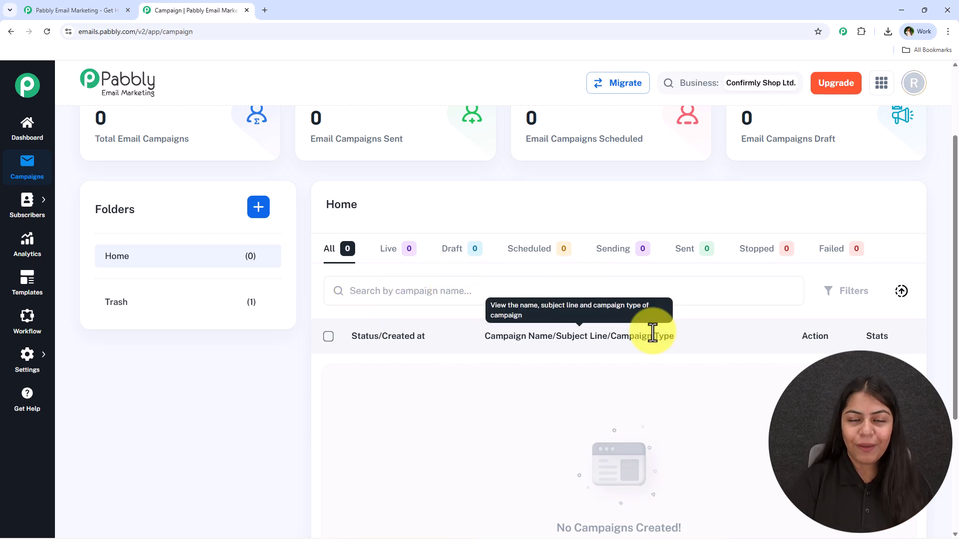
Start a new email campaign and choose Regular as the campaign type.
scroll(640, 308, "up", 2)
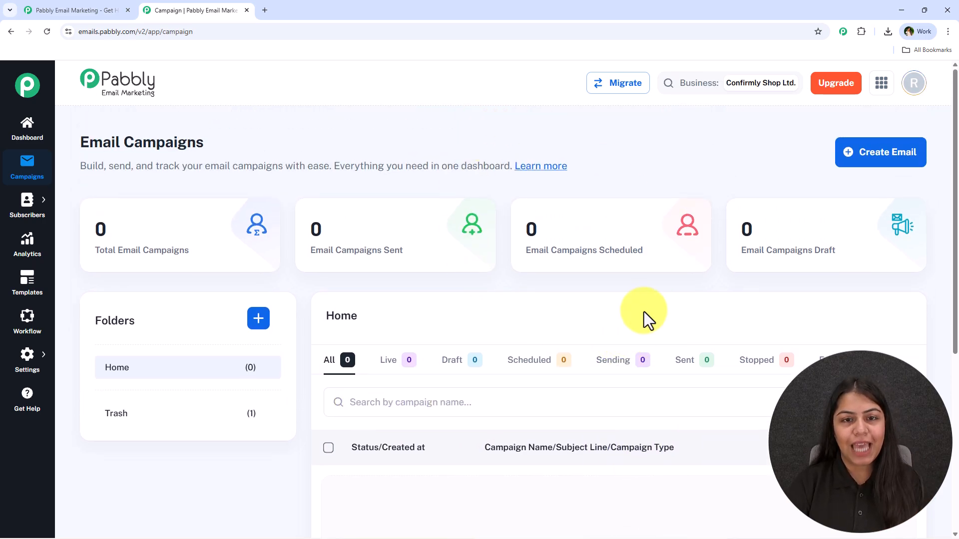
left_click(890, 153)
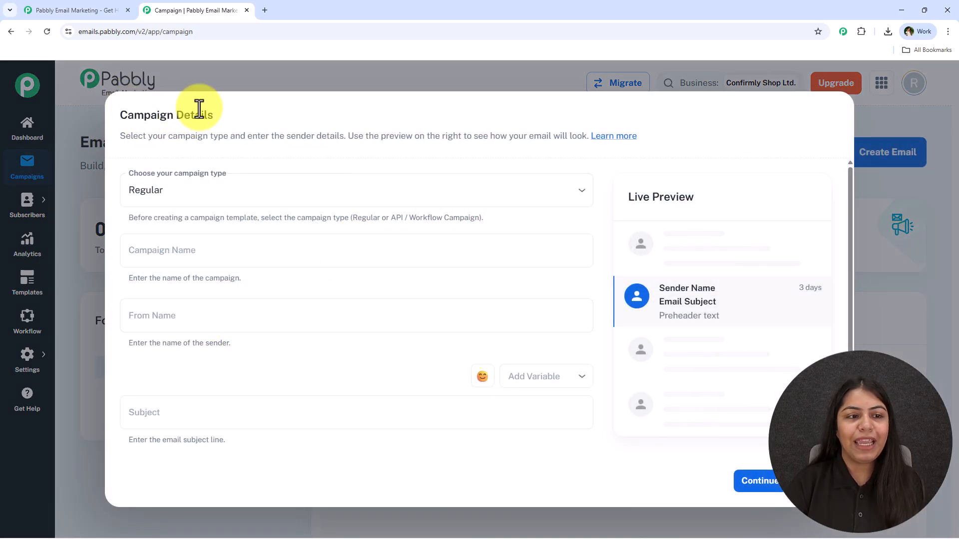
left_click_drag(121, 134, 238, 145)
left_click(208, 195)
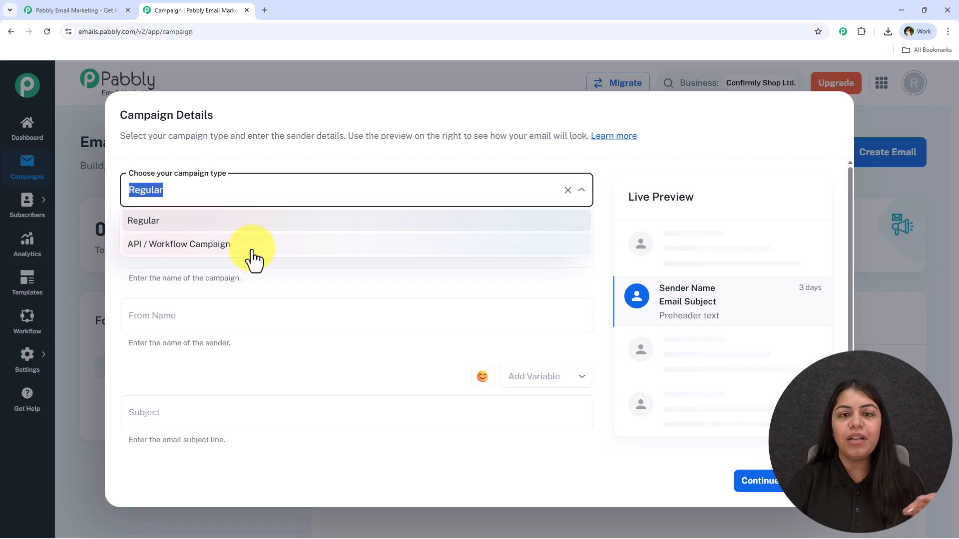
left_click(215, 227)
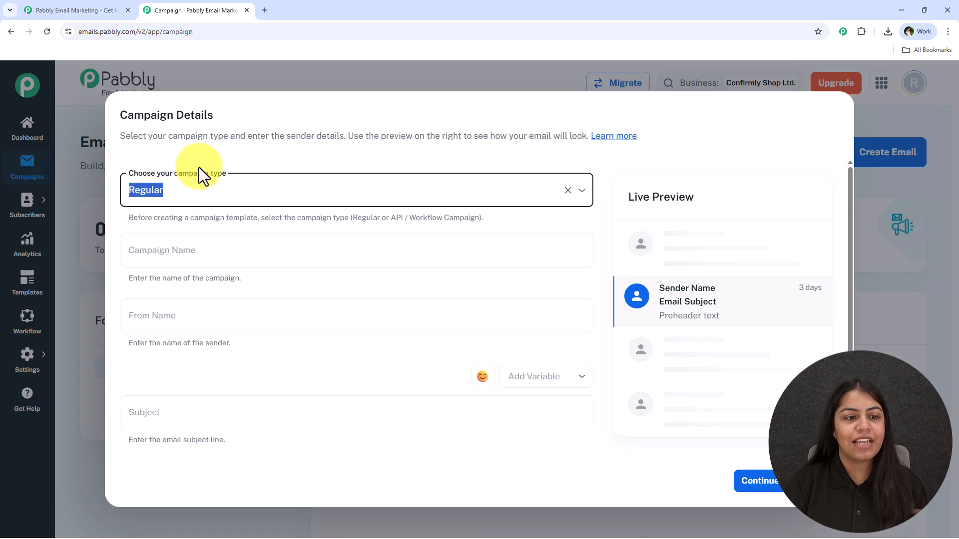
Name the campaign "Welcome Offer Campaign".
left_click(214, 250)
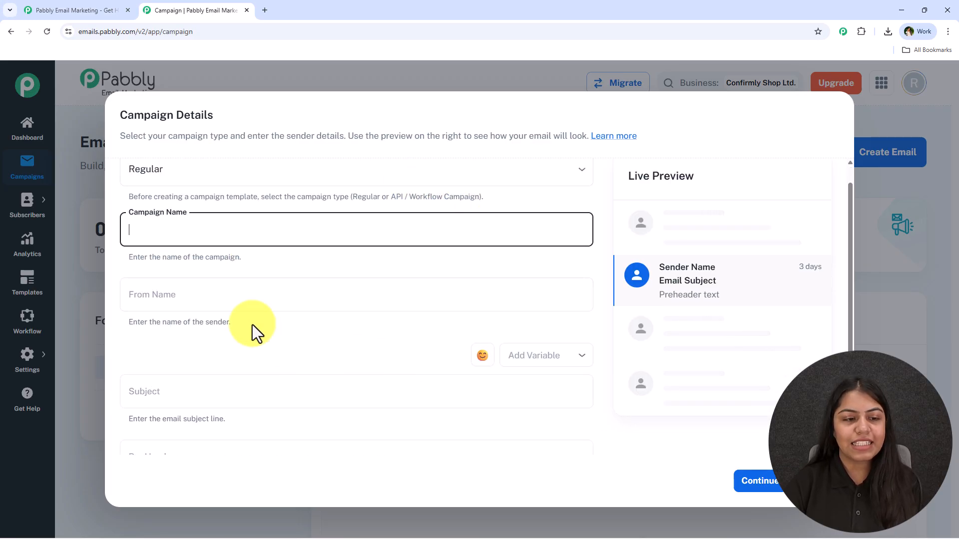
scroll(253, 325, "down", 2)
scroll(210, 400, "up", 2)
scroll(257, 387, "down", 2)
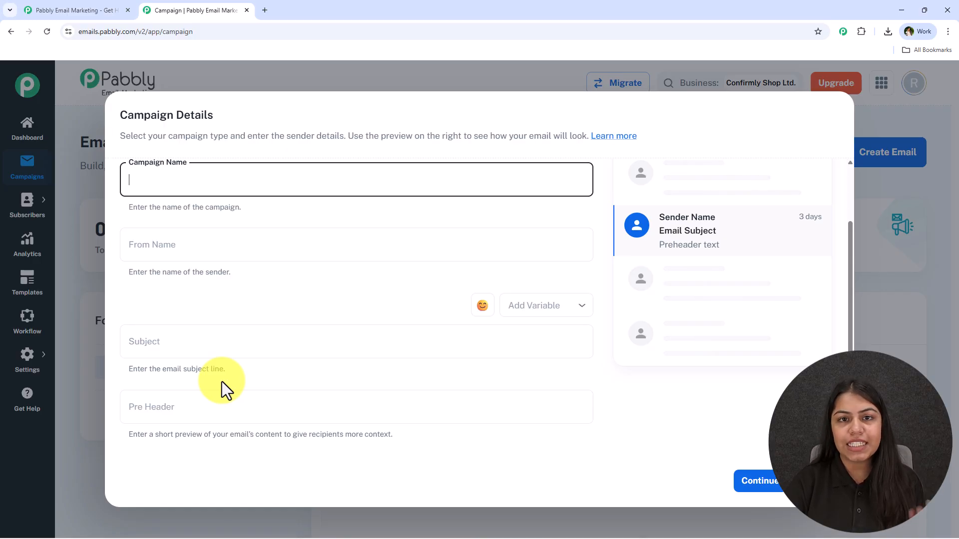
type("Welcome Offer Campaign")
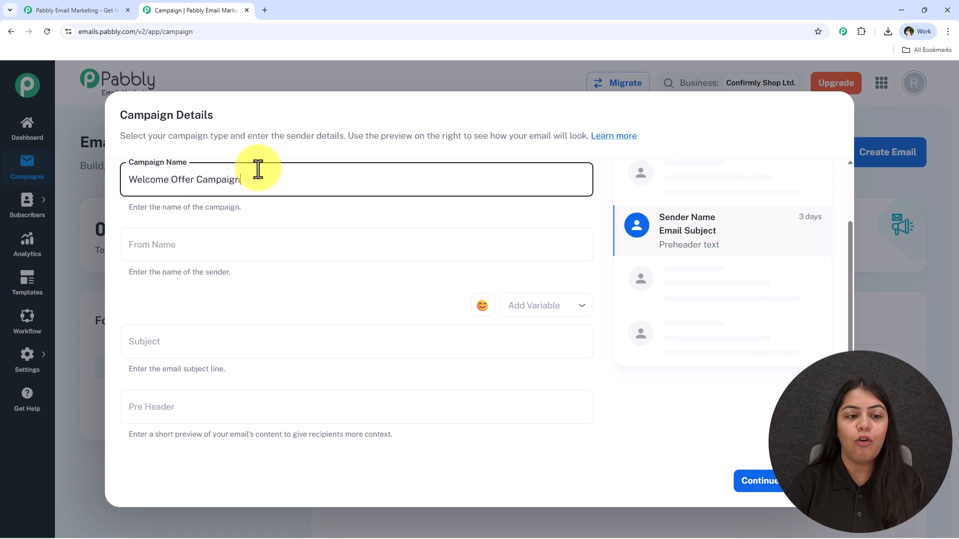
Set the from name to "Confirmly Shop" and the subject to "Save 10% on Your First Order at Confirmly Shop!".
left_click(187, 250)
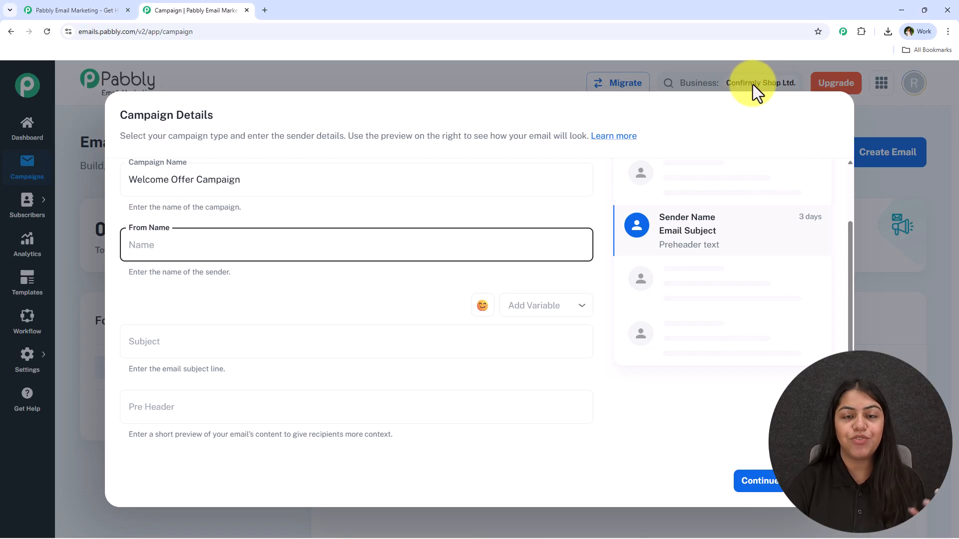
type("Confirmly Shop")
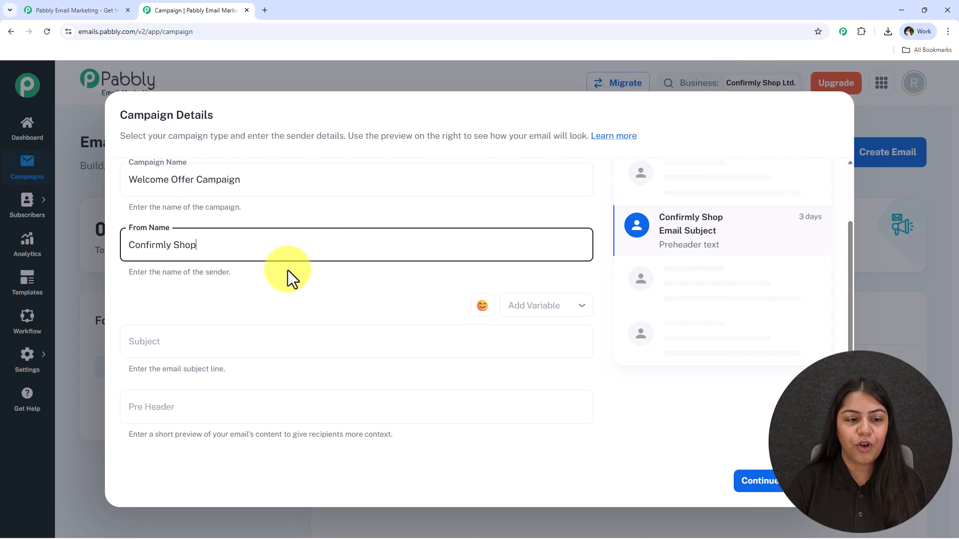
left_click(202, 340)
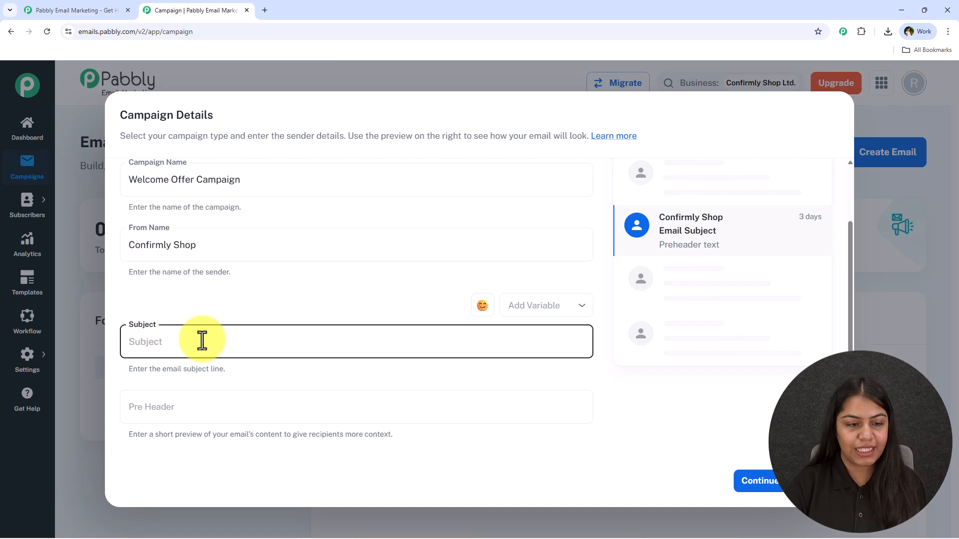
type("Save 10% on Your First Order at Confirmly Shop!")
Examine the emoji and variable options for the subject line and its text in the live preview.
left_click(476, 316)
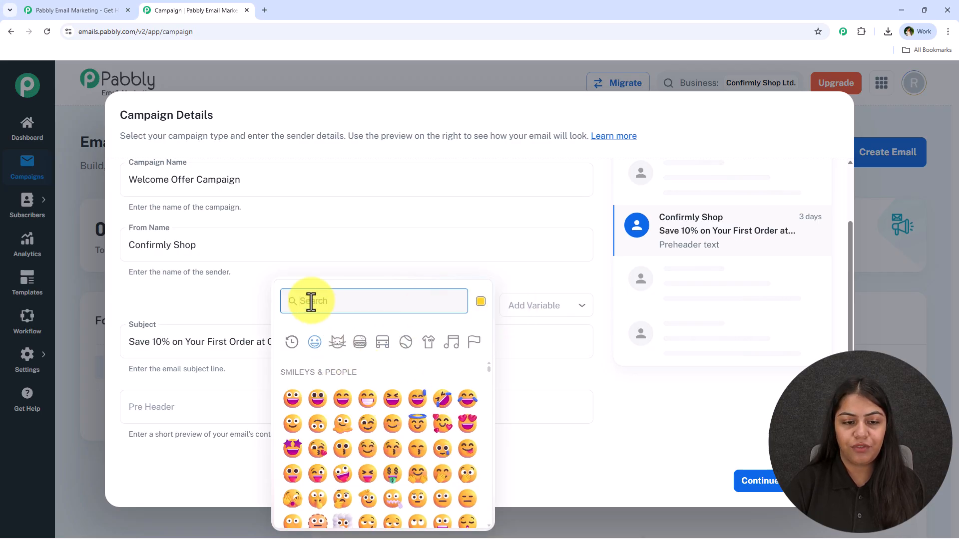
left_click(542, 299)
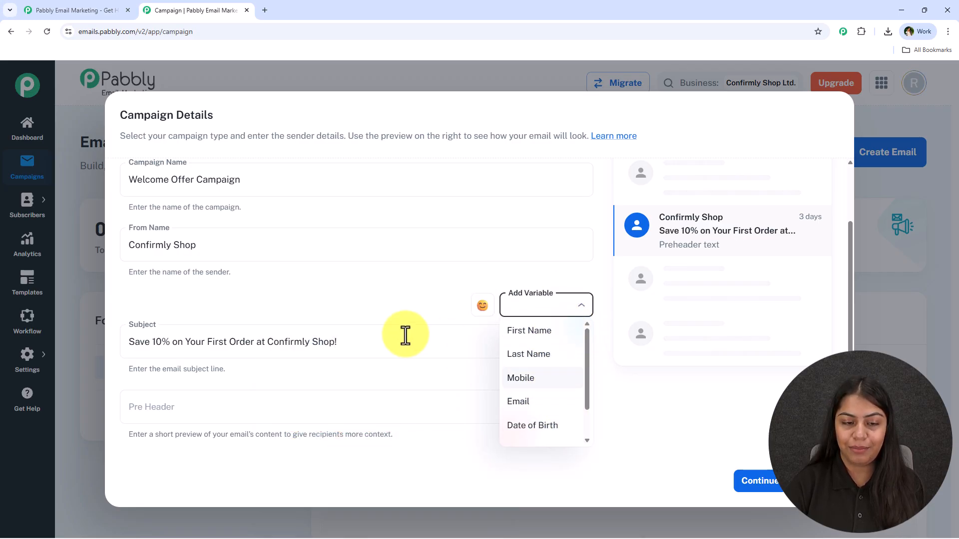
scroll(545, 349, "down", 2)
scroll(549, 349, "up", 2)
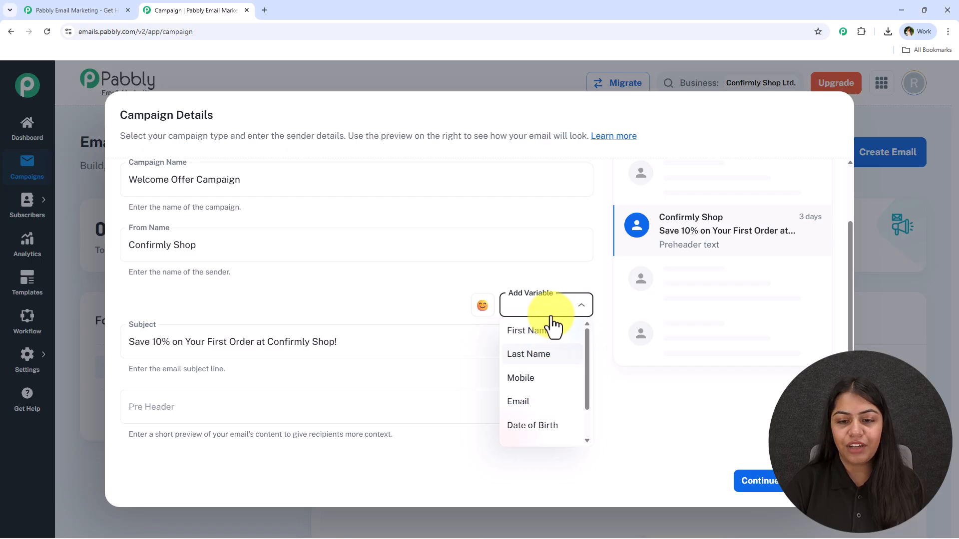
left_click(299, 297)
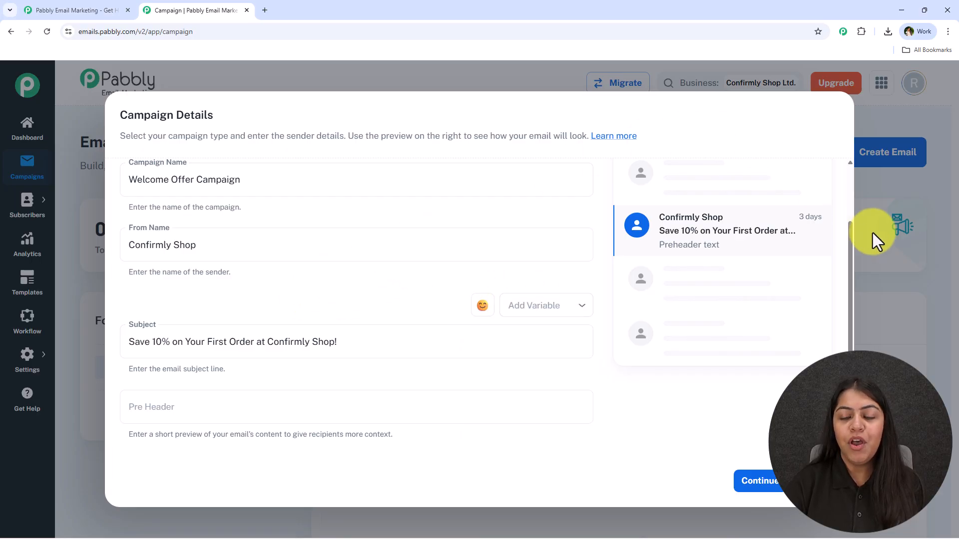
left_click_drag(657, 231, 796, 232)
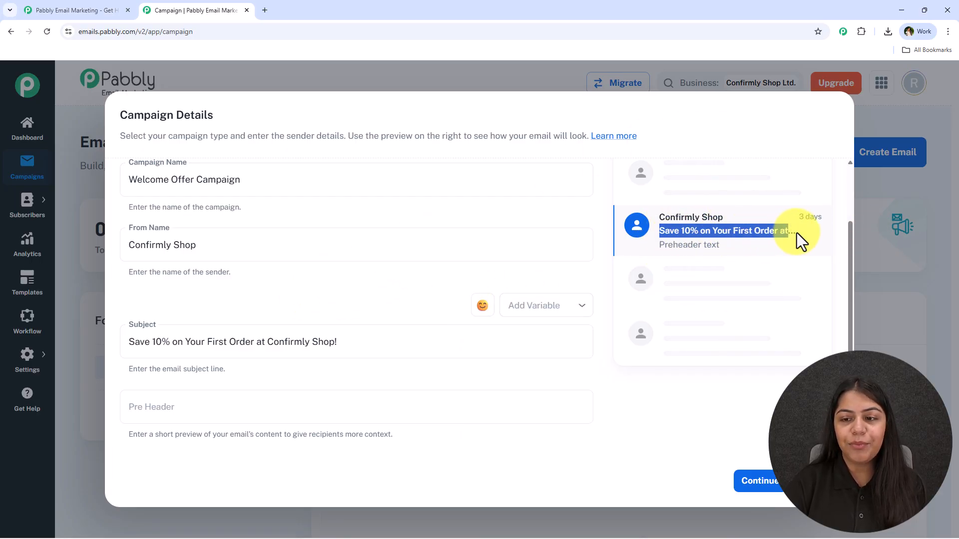
left_click(685, 228)
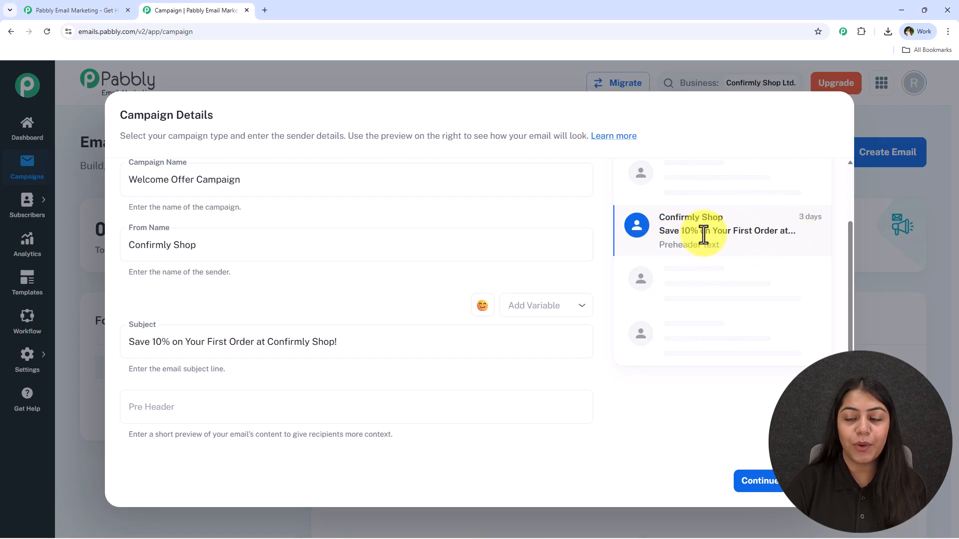
Set the pre-header to "Exclusive welcome discount inside — shop premium digital products today!" and continue to the template selection.
left_click(404, 400)
left_click(171, 408)
type("Exclusive welcome discount inside — shop premium digital products today!")
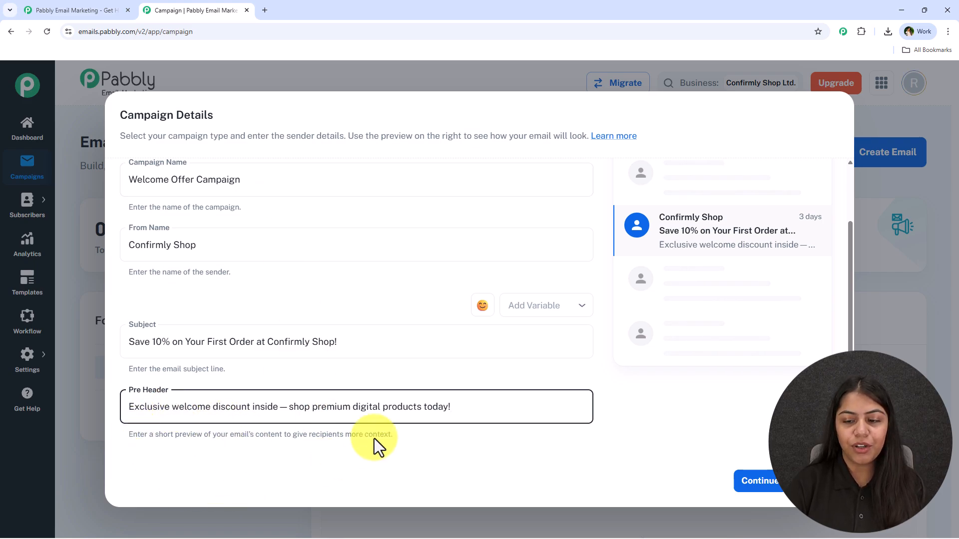
left_click(742, 484)
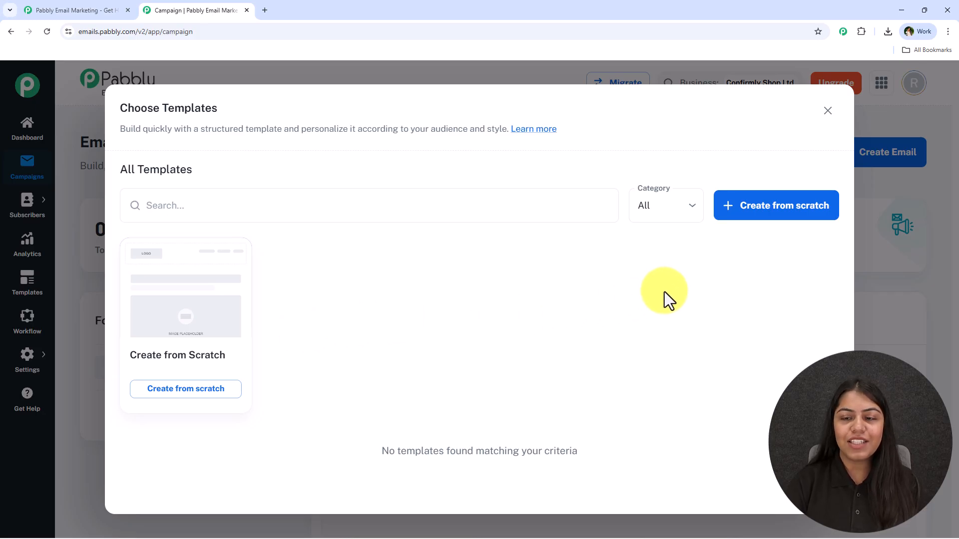
Create the email from scratch with the Custom HTML Editor and look over its default newsletter template.
left_click(751, 210)
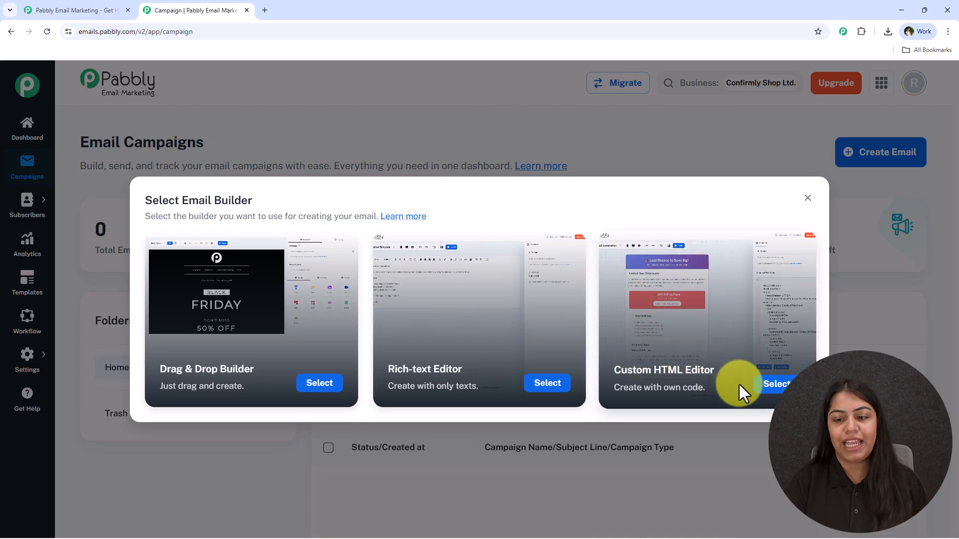
left_click(765, 382)
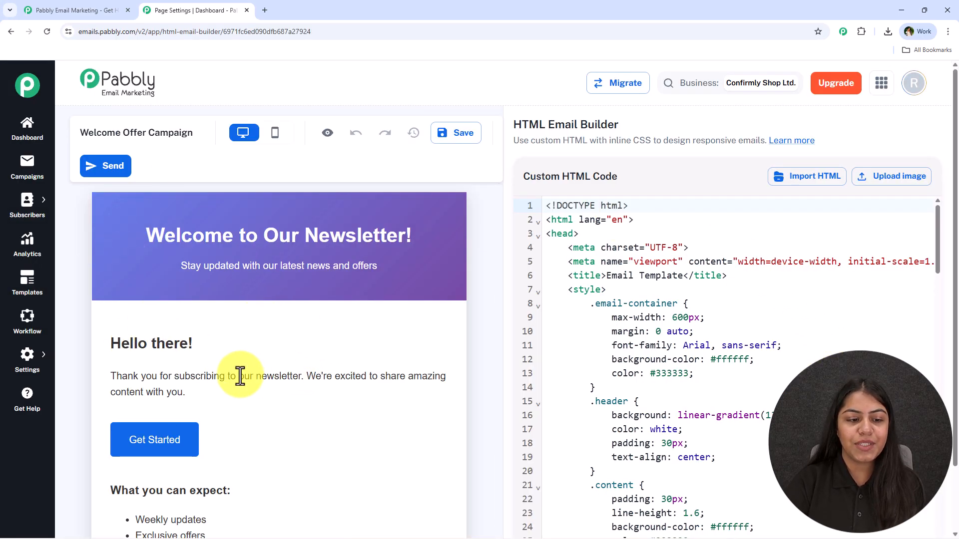
scroll(242, 385, "down", 3)
scroll(244, 395, "up", 5)
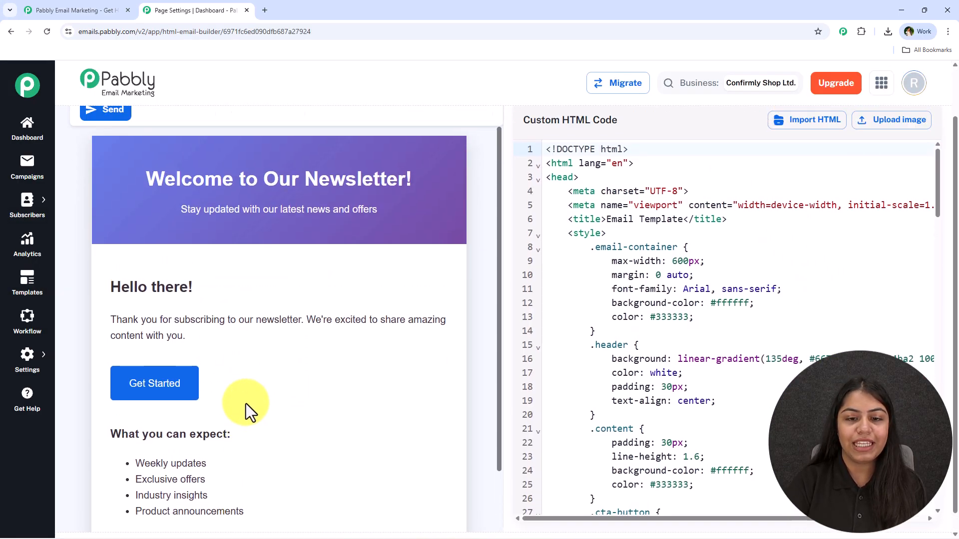
Check the default newsletter in mobile and desktop views and in the full email preview.
left_click(587, 264)
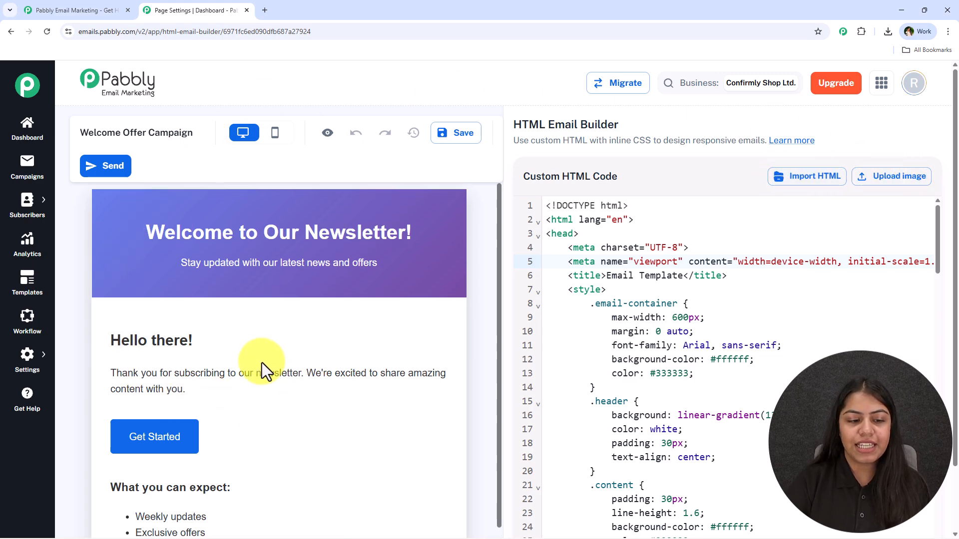
scroll(261, 363, "down", 3)
scroll(250, 384, "up", 3)
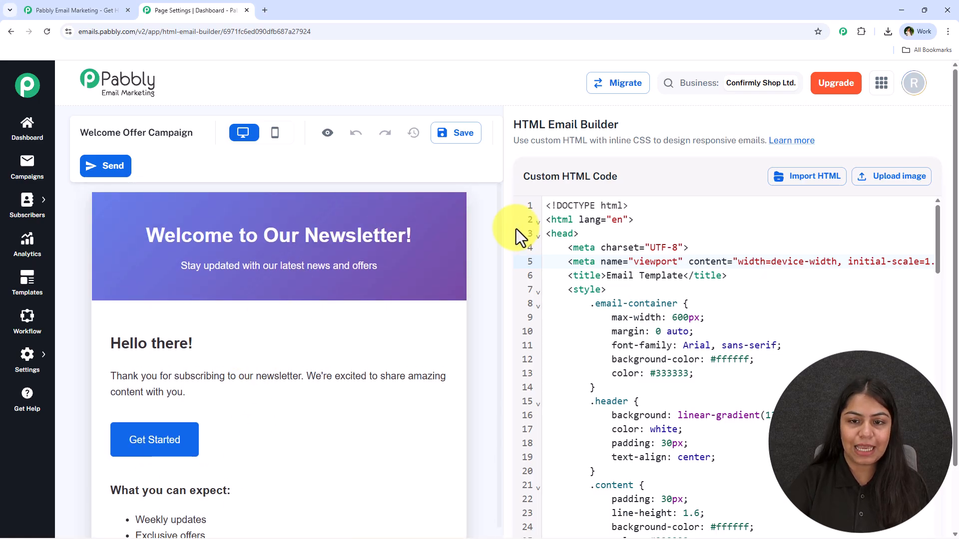
left_click(275, 133)
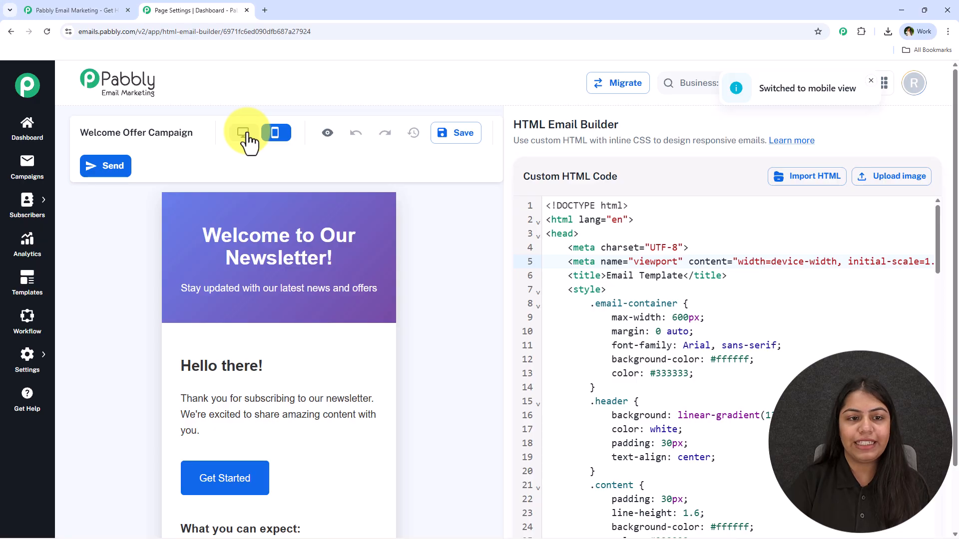
left_click(243, 133)
left_click(327, 133)
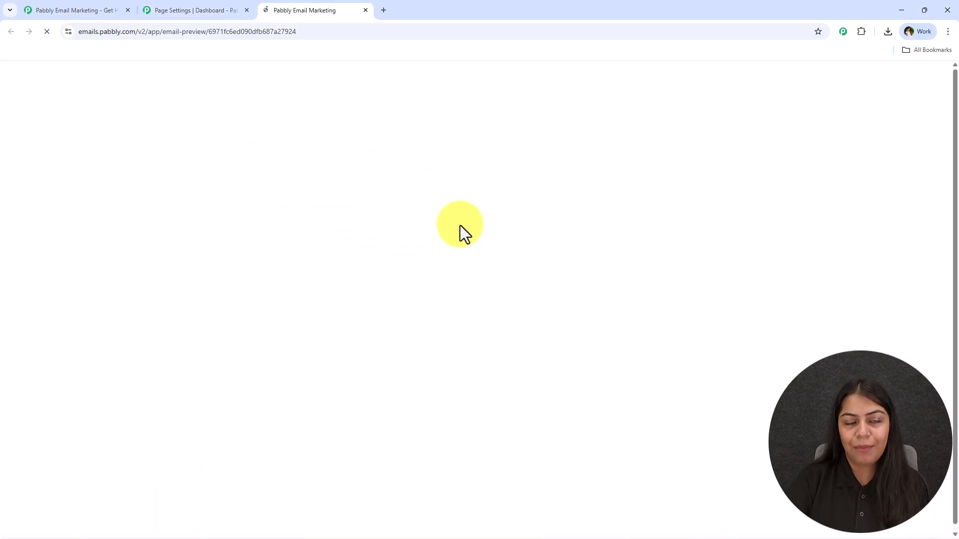
left_click(365, 10)
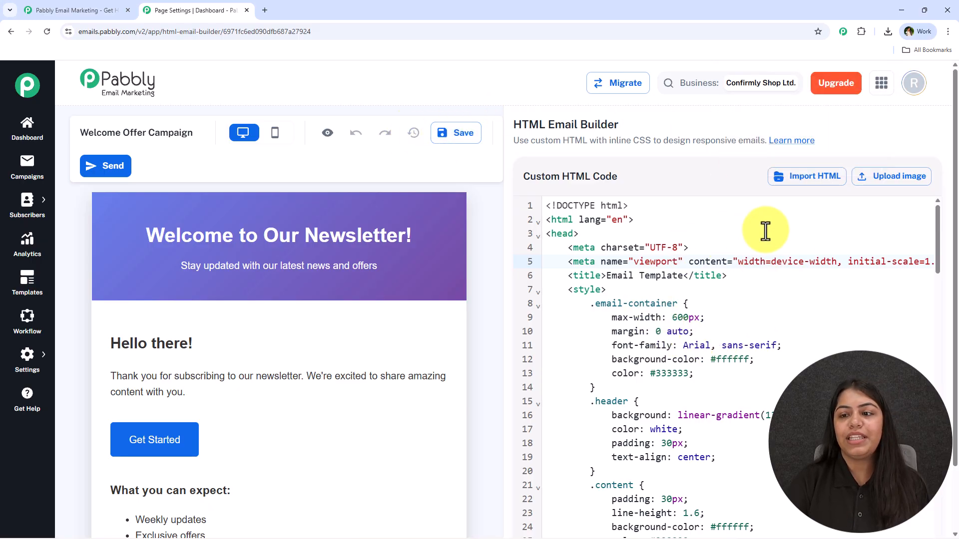
Examine the HTML file import and the file library's options for the envelope image.
left_click(794, 189)
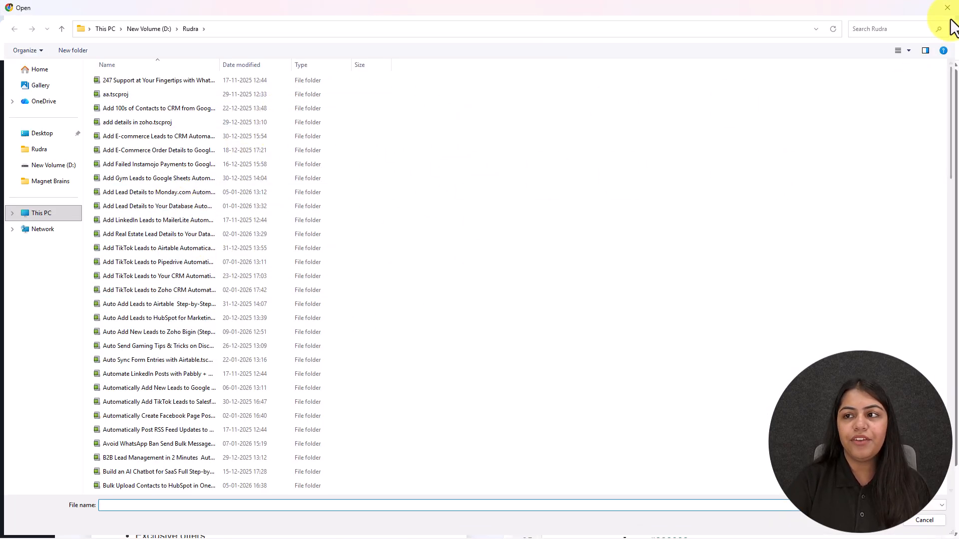
left_click(948, 8)
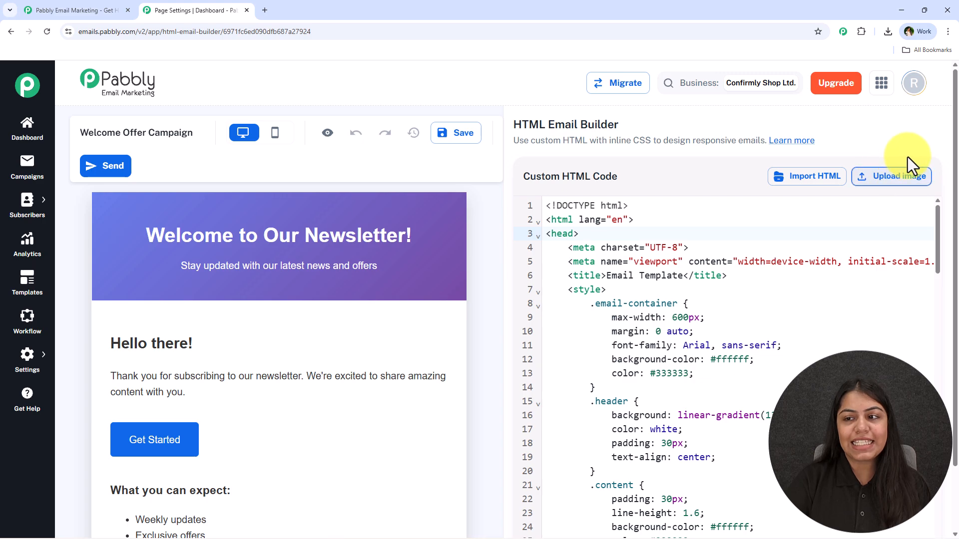
left_click(914, 185)
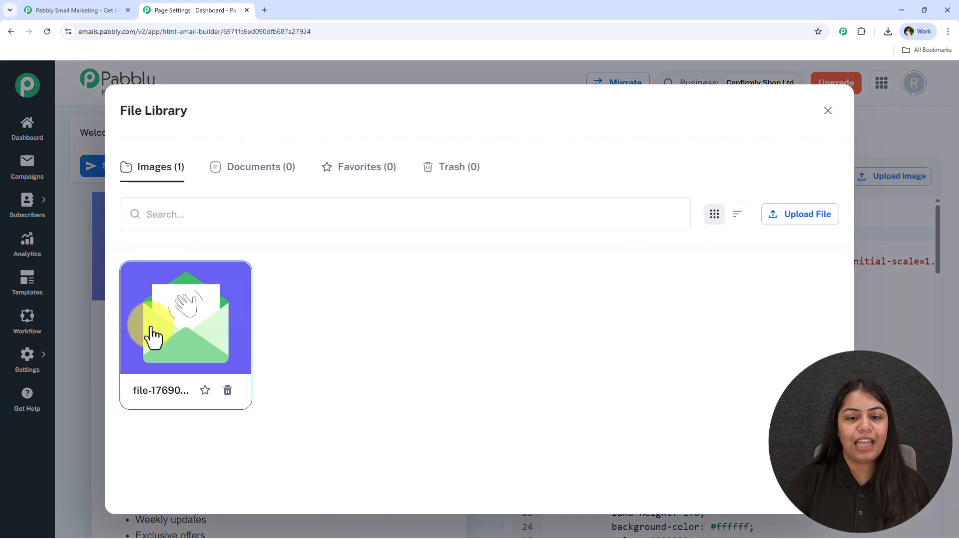
left_click(150, 334)
left_click(757, 231)
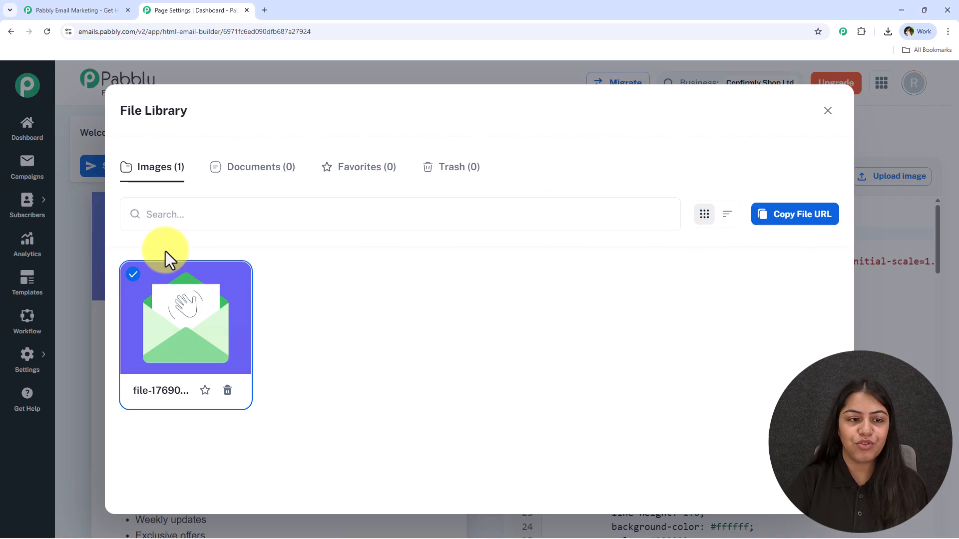
left_click(150, 292)
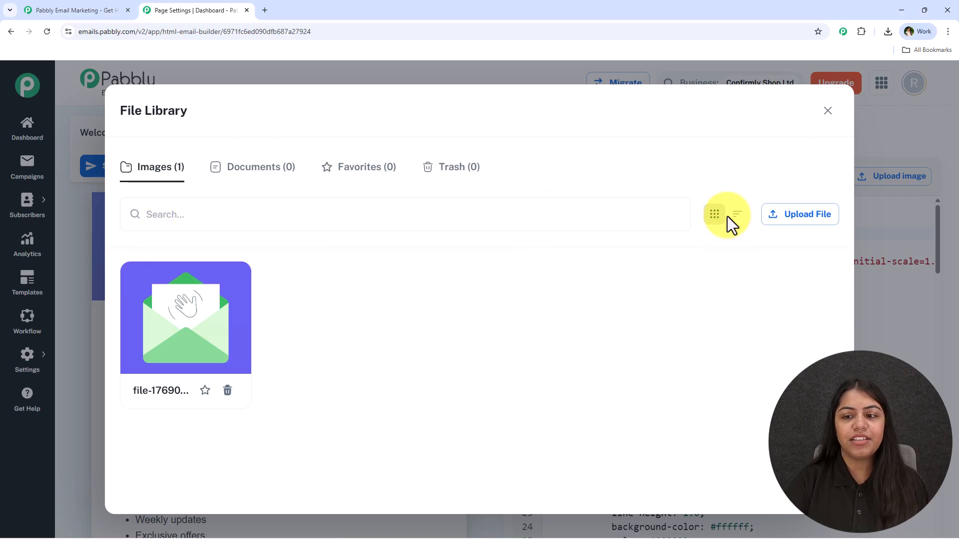
Look at uploading a new file to the library and at copying the envelope image's file URL, without adding a file.
left_click(773, 220)
left_click(474, 238)
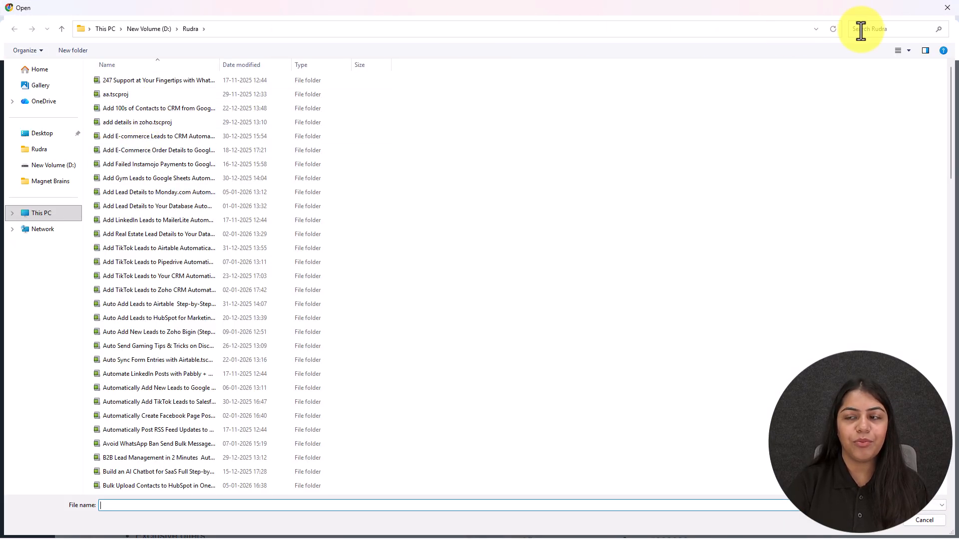
left_click(947, 9)
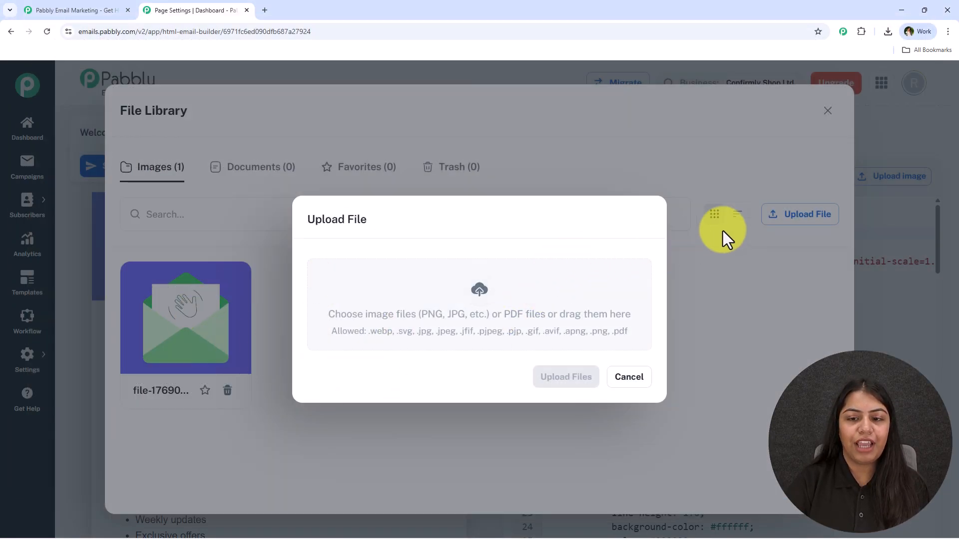
left_click(723, 235)
left_click(175, 332)
left_click(766, 216)
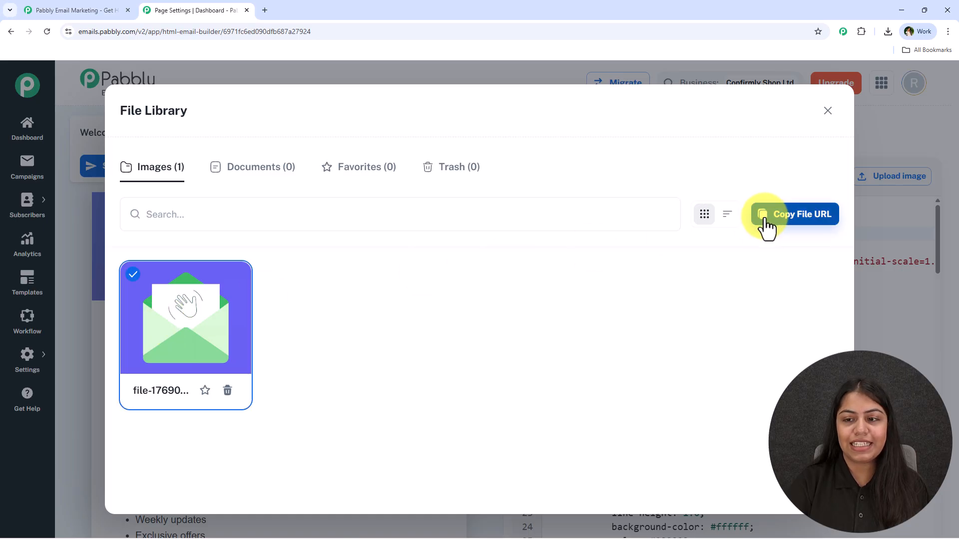
left_click(827, 117)
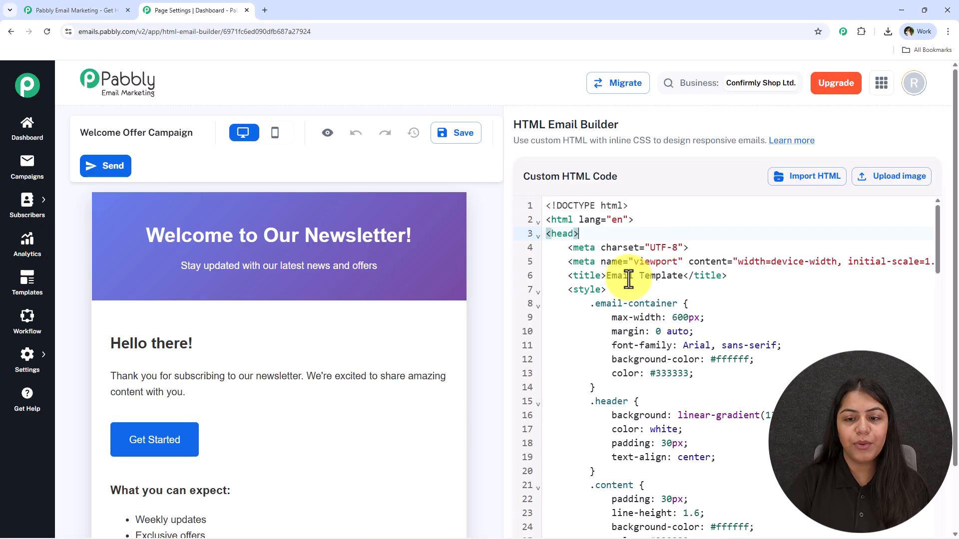
Replace the entire default HTML with the Confirmly Shop welcome email code offering 10% off with the discount code WELCOME10.
left_click(777, 345)
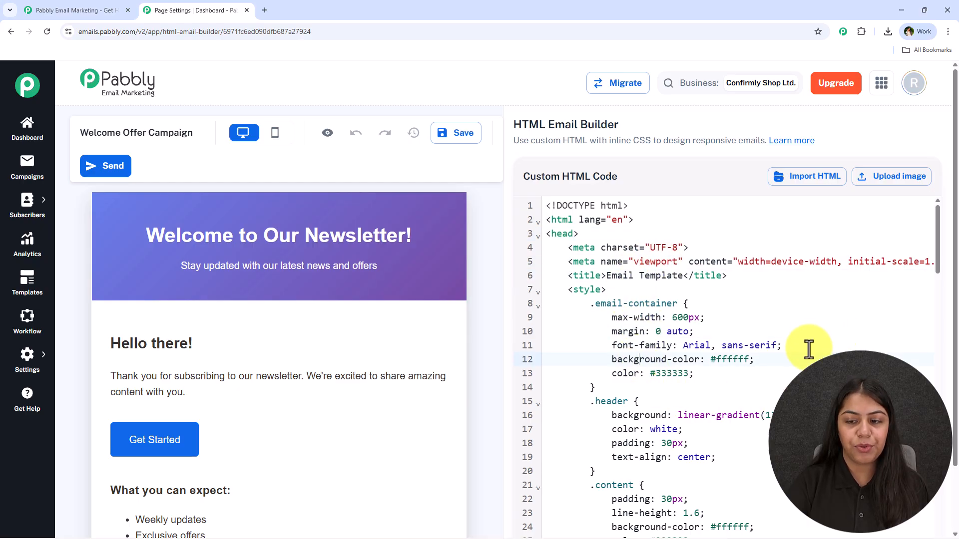
scroll(804, 351, "down", 11)
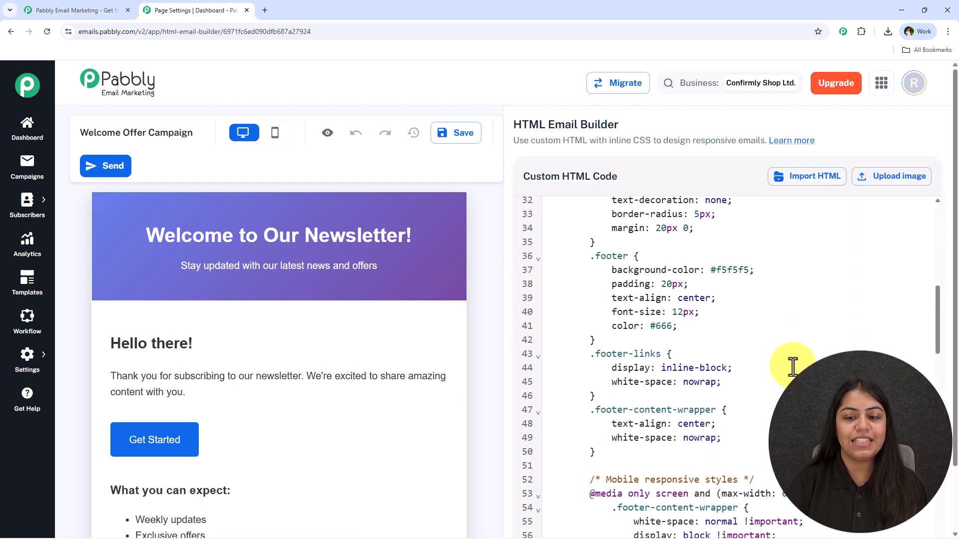
scroll(788, 367, "down", 10)
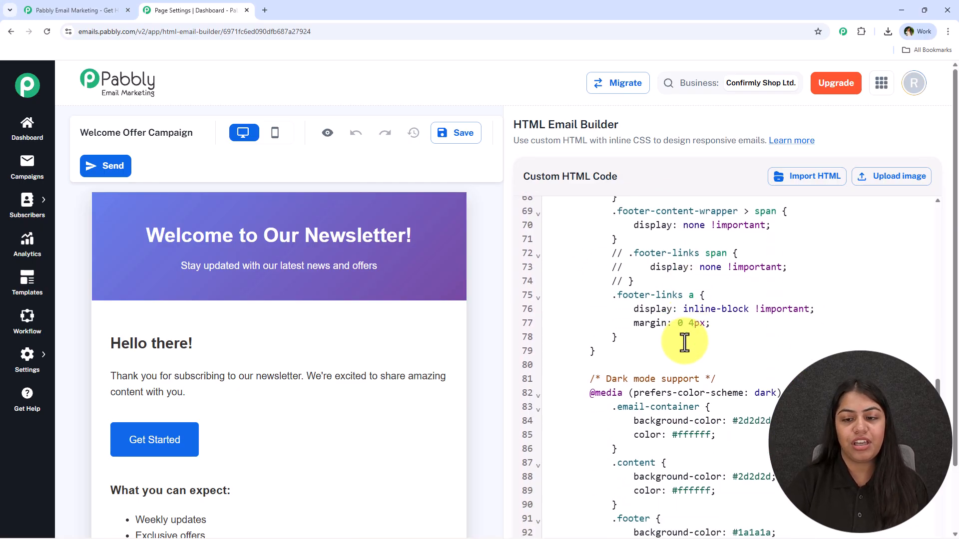
scroll(644, 269, "up", 20)
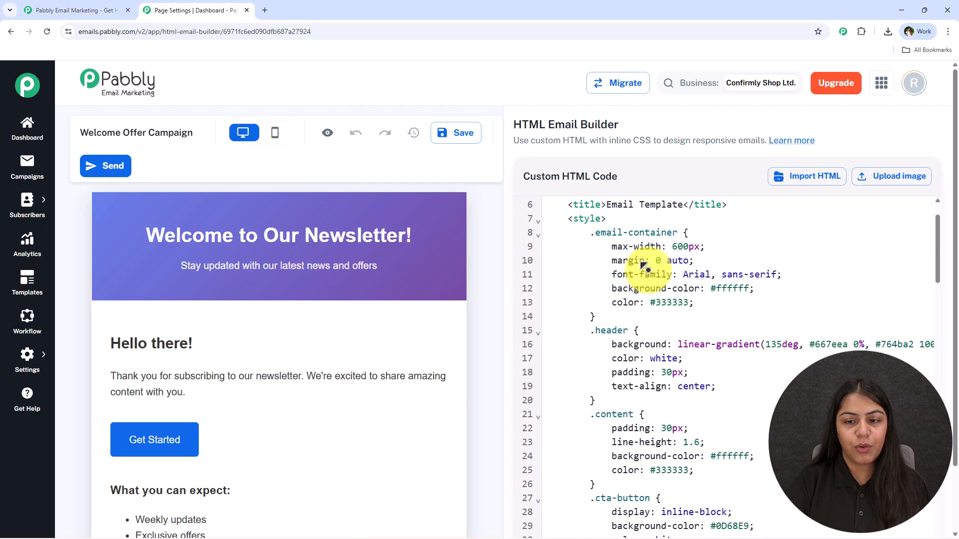
left_click(631, 233)
key("ctrl+a")
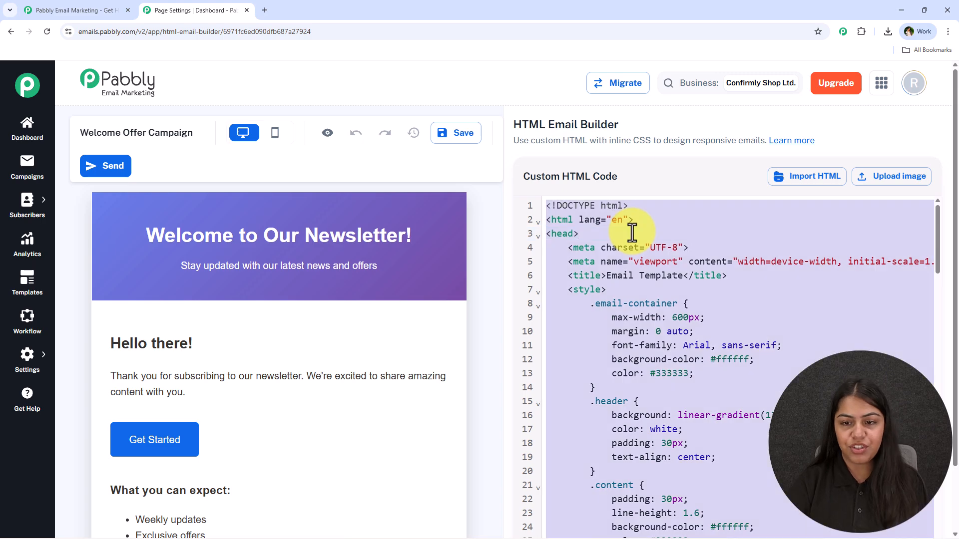
key("BackSpace")
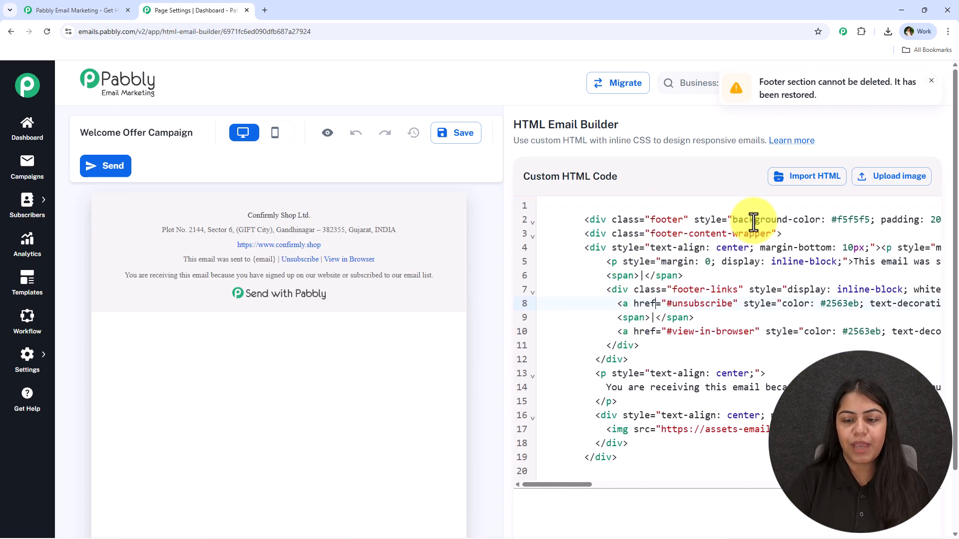
key("ctrl+z")
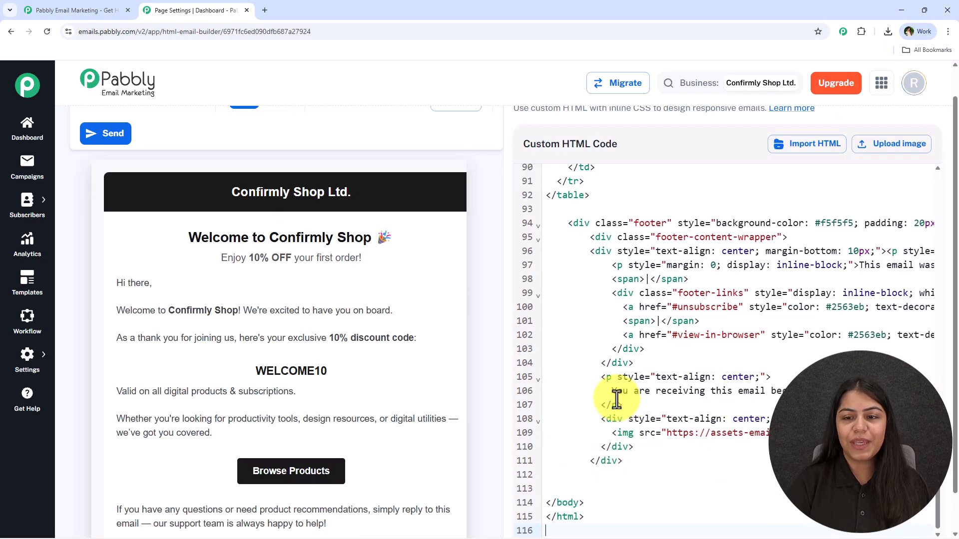
Review the welcome email's HTML code and its rendered content from the header down to the footer.
scroll(619, 399, "up", 13)
scroll(627, 411, "up", 12)
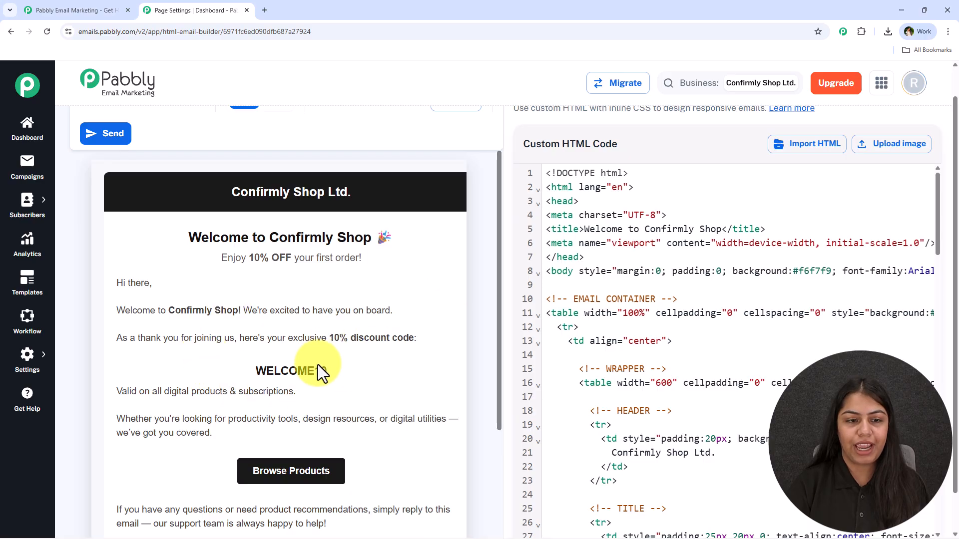
scroll(233, 340, "down", 2)
scroll(233, 340, "down", 5)
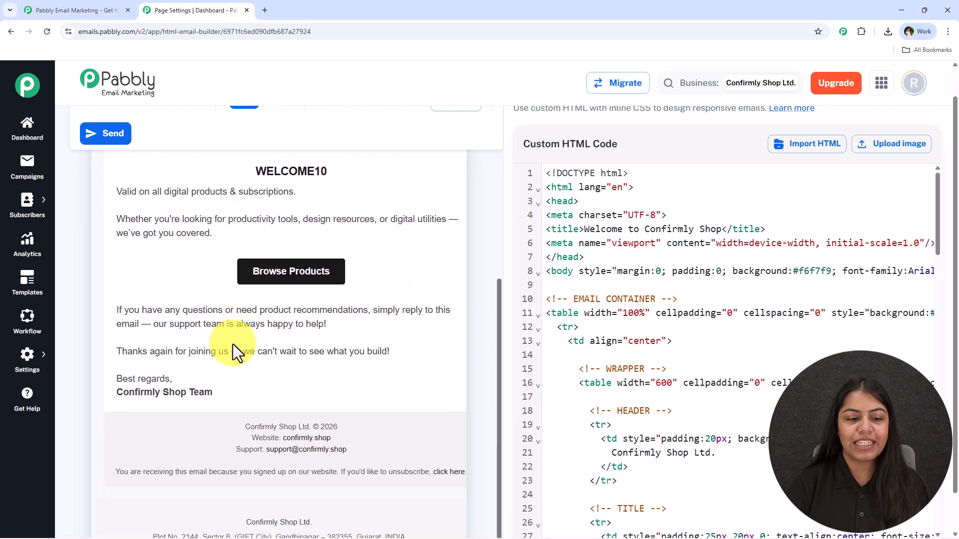
scroll(220, 414, "up", 3)
scroll(219, 417, "up", 2)
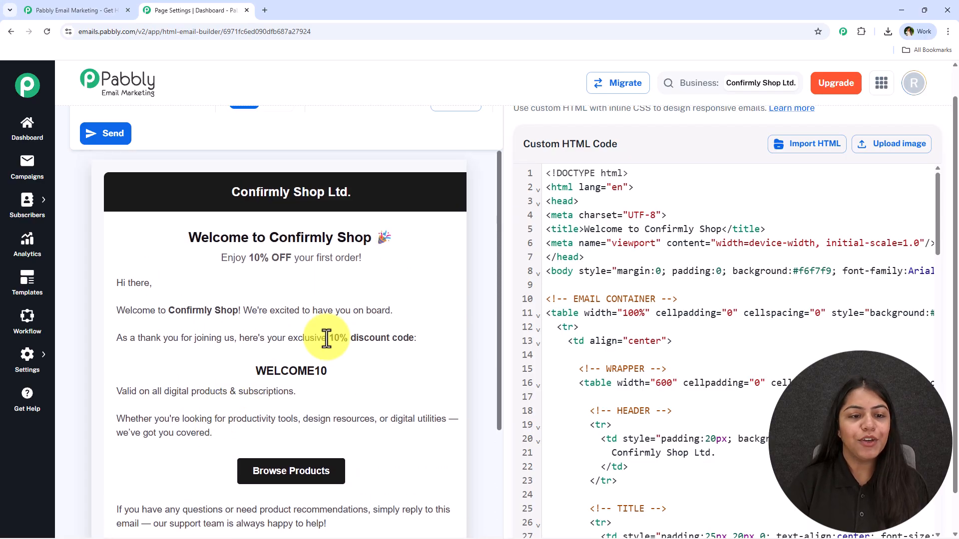
scroll(157, 312, "down", 5)
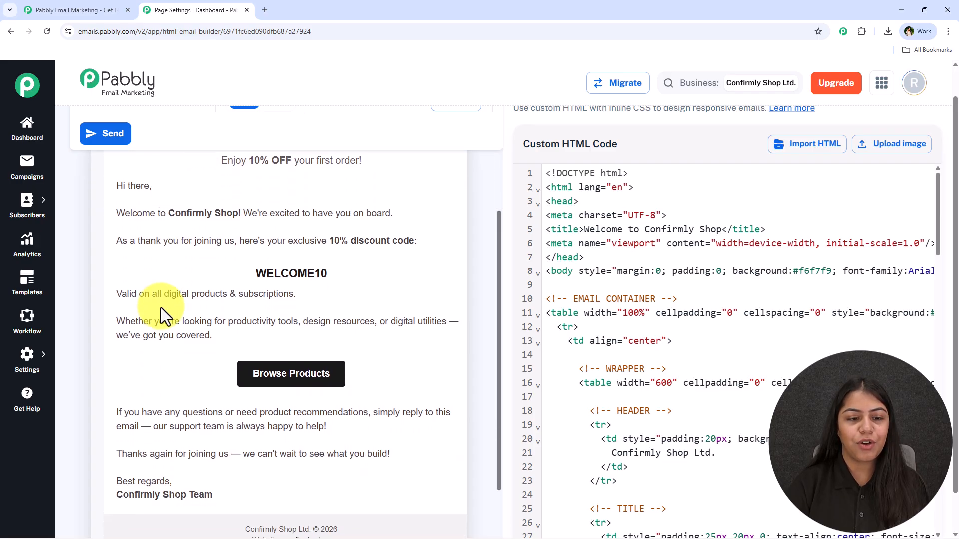
scroll(270, 358, "down", 1)
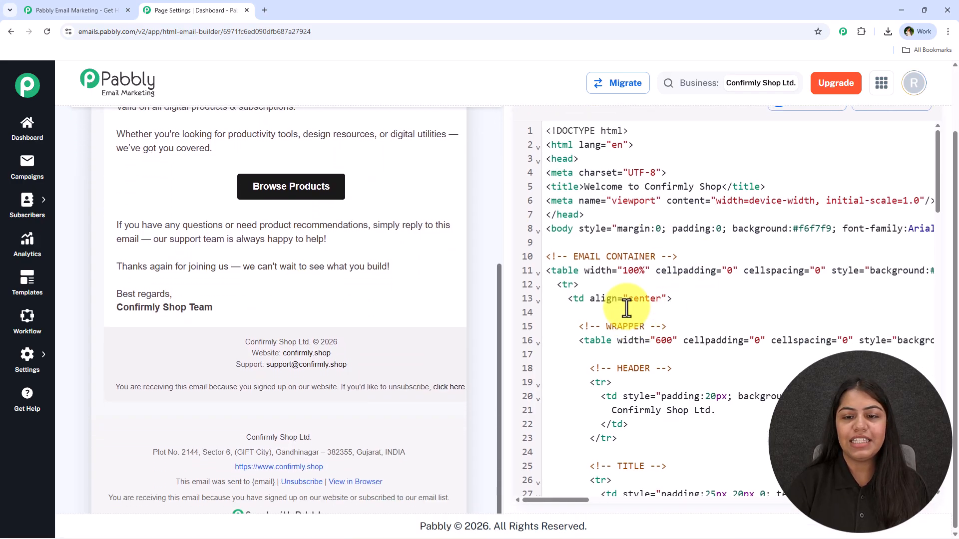
scroll(454, 325, "up", 8)
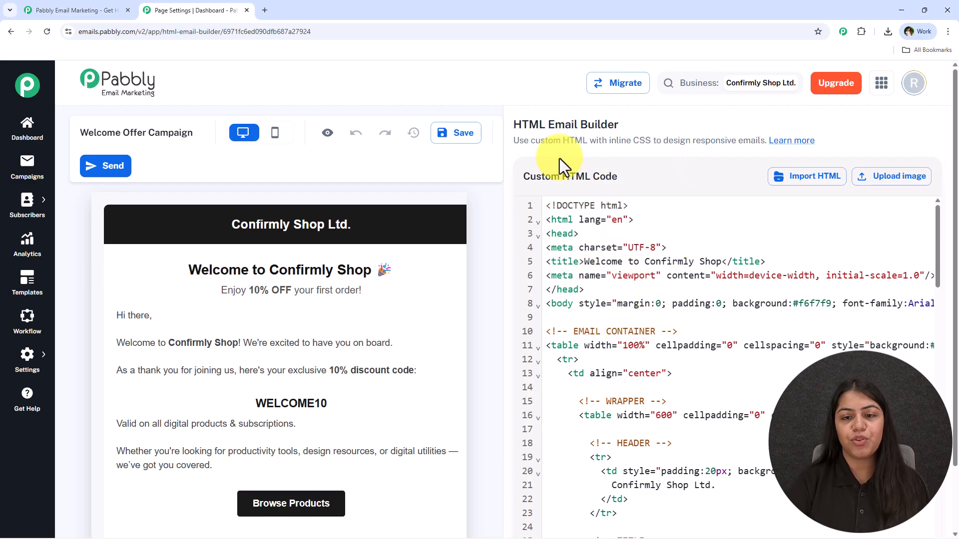
left_click_drag(559, 176, 621, 177)
left_click(621, 177)
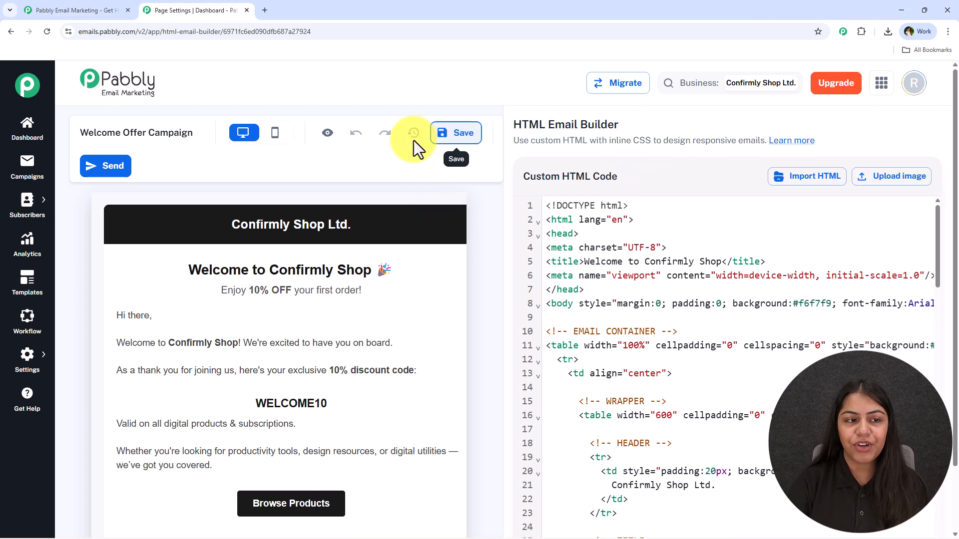
Save the welcome offer campaign and check its draft in the email campaigns list.
left_click(470, 135)
left_click(458, 165)
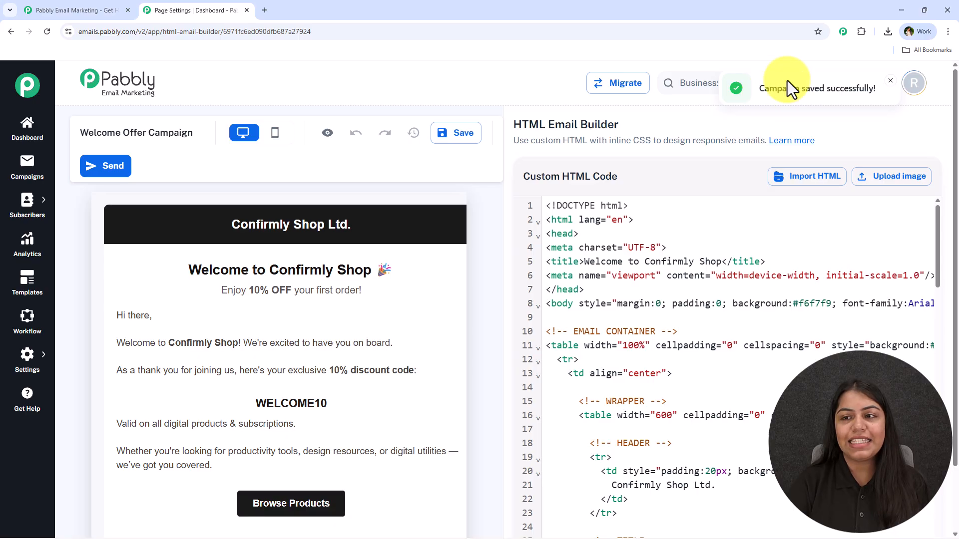
left_click(27, 165)
scroll(391, 291, "down", 2)
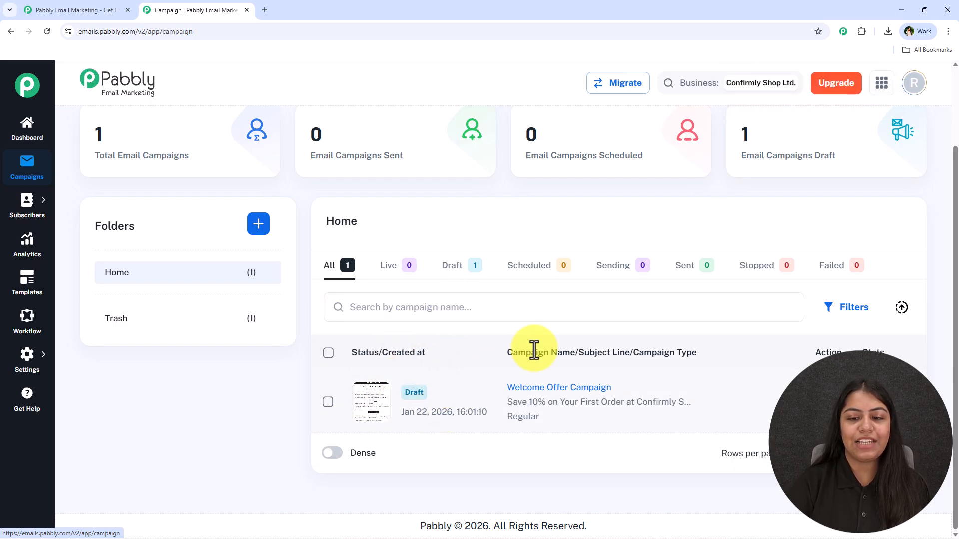
scroll(779, 370, "up", 2)
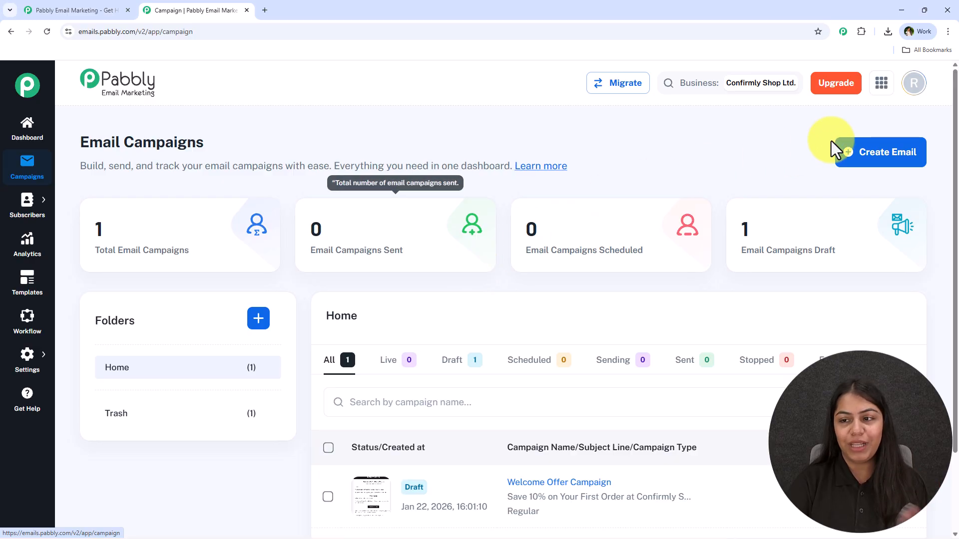
Create a regular "Welcome Offer Campaign 2.0" from Confirmly Shop, subject "Save 10% on Your First Order at Confirmly Shop!", with the Rich-text Editor.
left_click(859, 143)
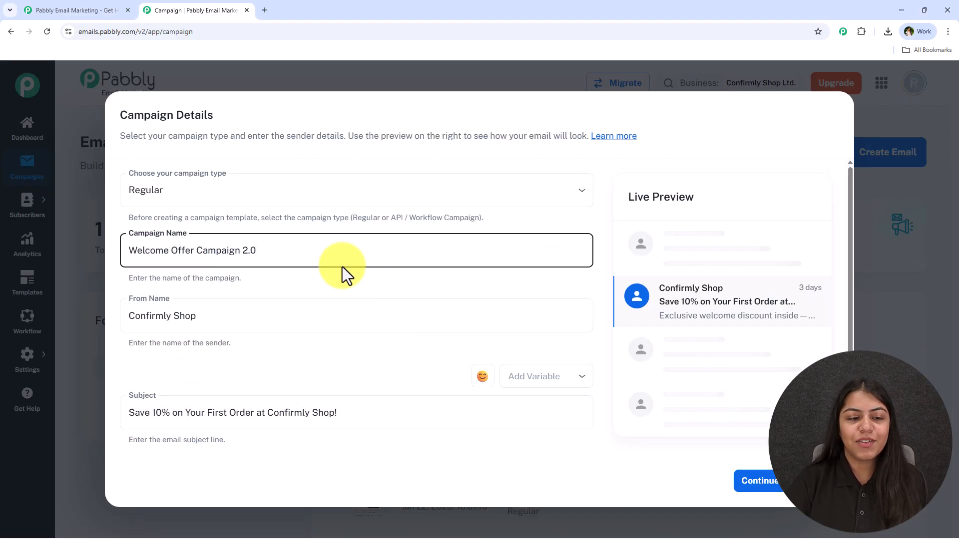
scroll(343, 274, "down", 2)
scroll(325, 250, "up", 2)
scroll(358, 320, "up", 1)
left_click(769, 492)
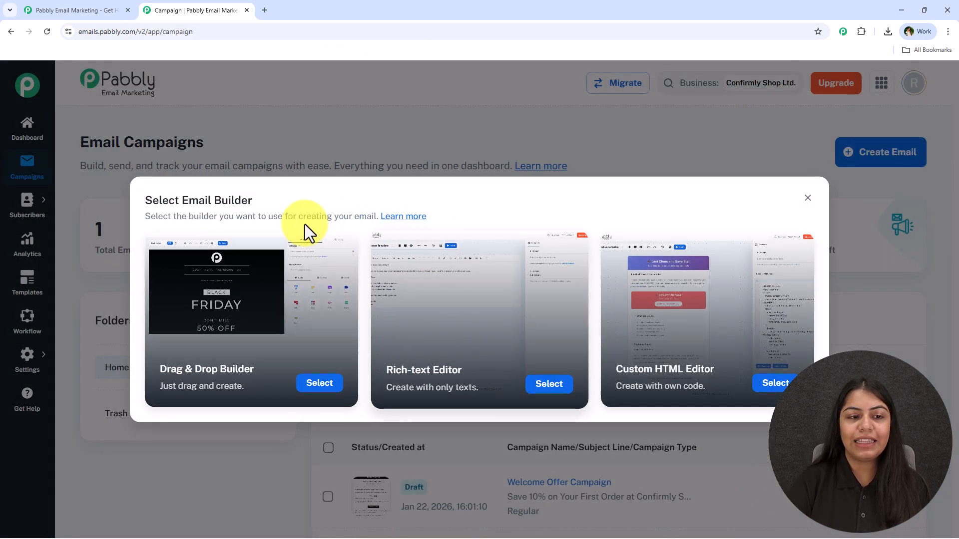
left_click(568, 389)
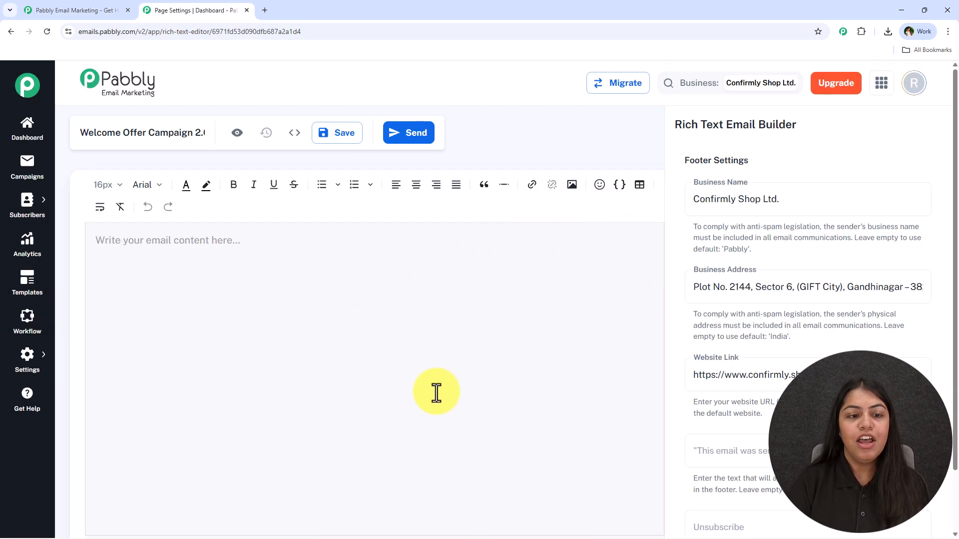
Review the email's footer settings, including the business name, business address, website link and unsubscribe text.
left_click(732, 204)
left_click_drag(817, 200, 697, 204)
scroll(717, 253, "down", 5)
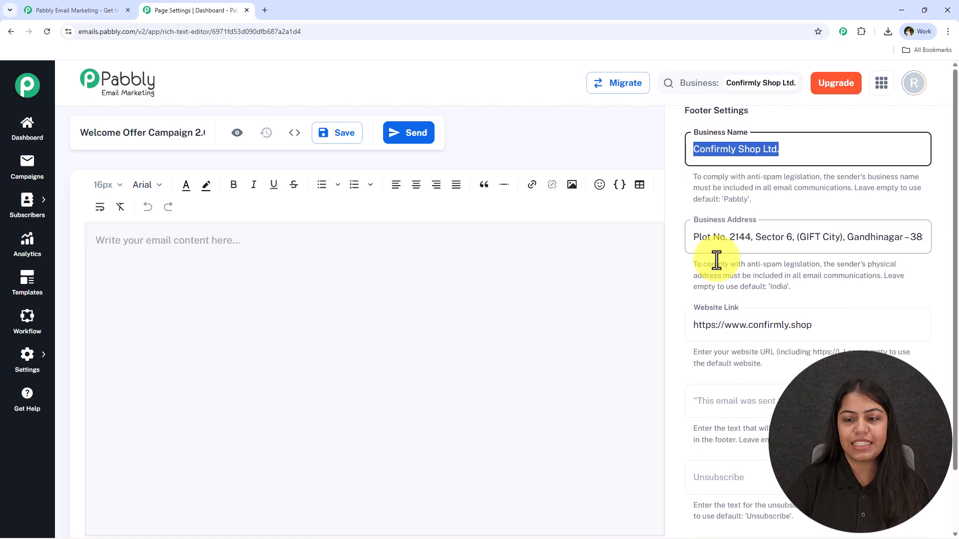
scroll(731, 322, "up", 5)
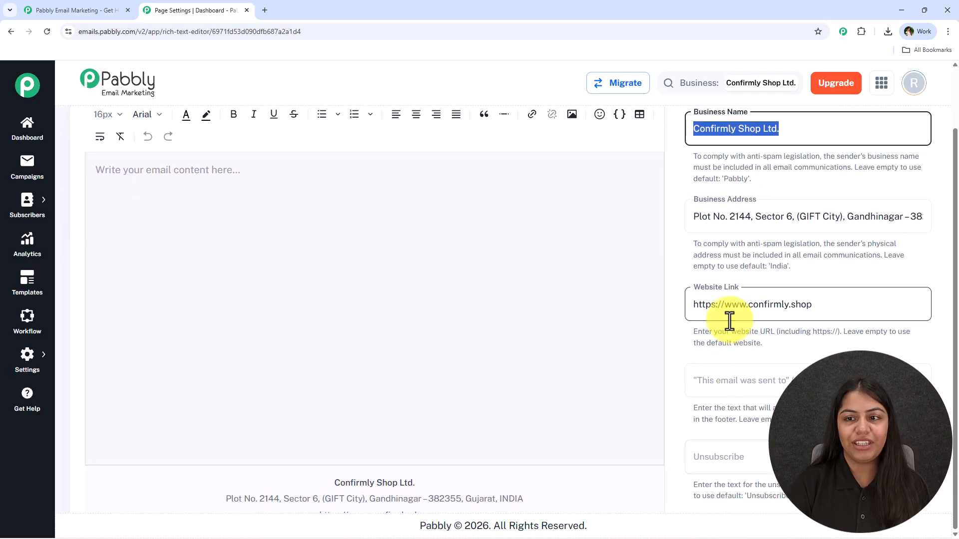
Paste the Confirmly Shop welcome email text offering 10% off with code WELCOME10 into the email body.
left_click(312, 272)
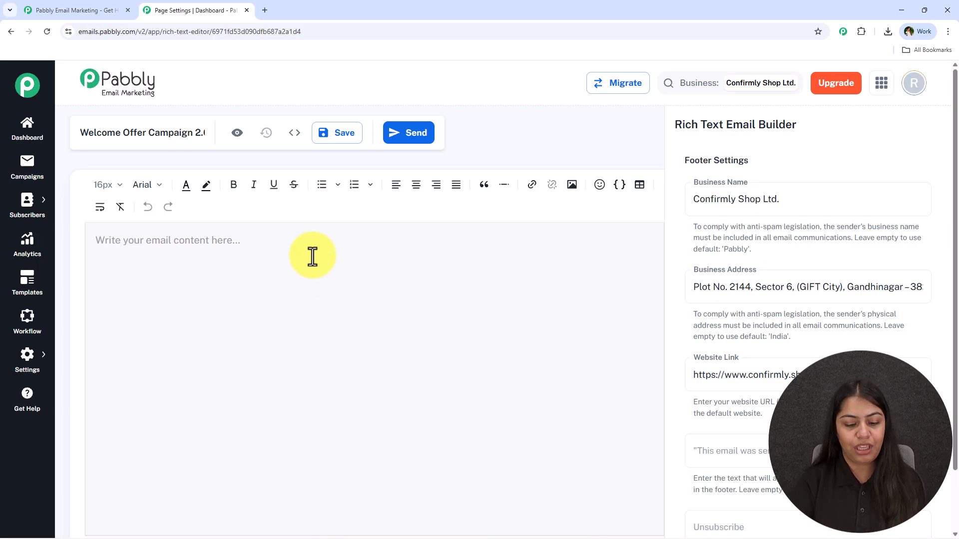
type("Hell")
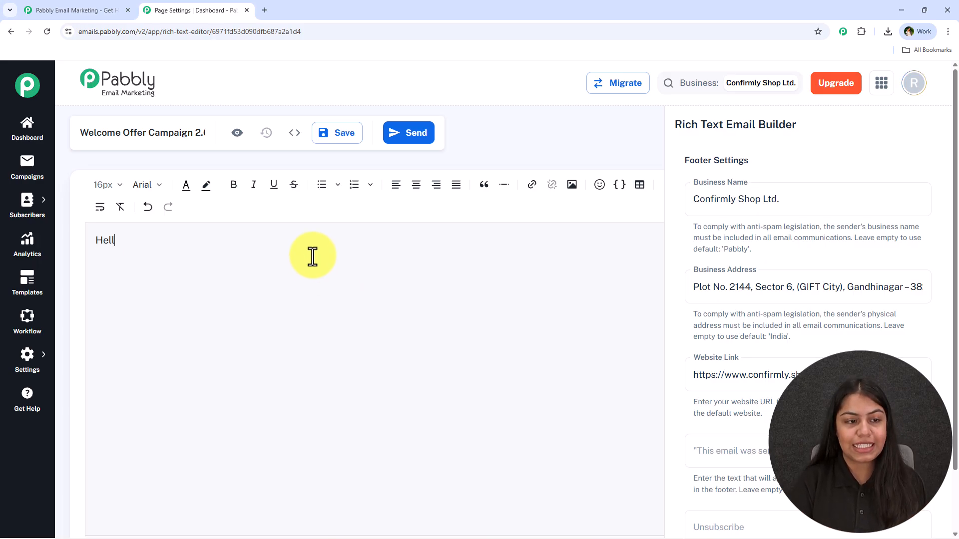
type("o,")
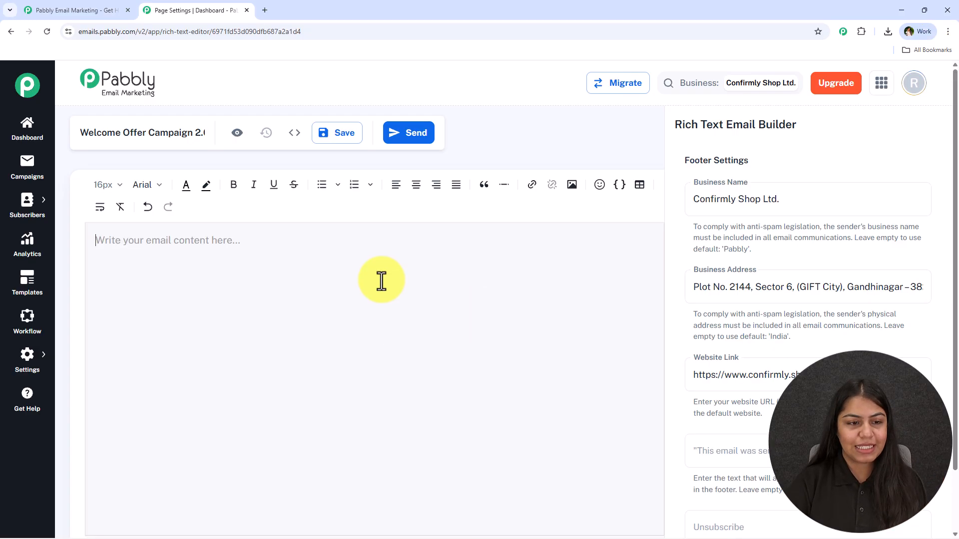
key("ctrl+v")
scroll(300, 349, "up", 2)
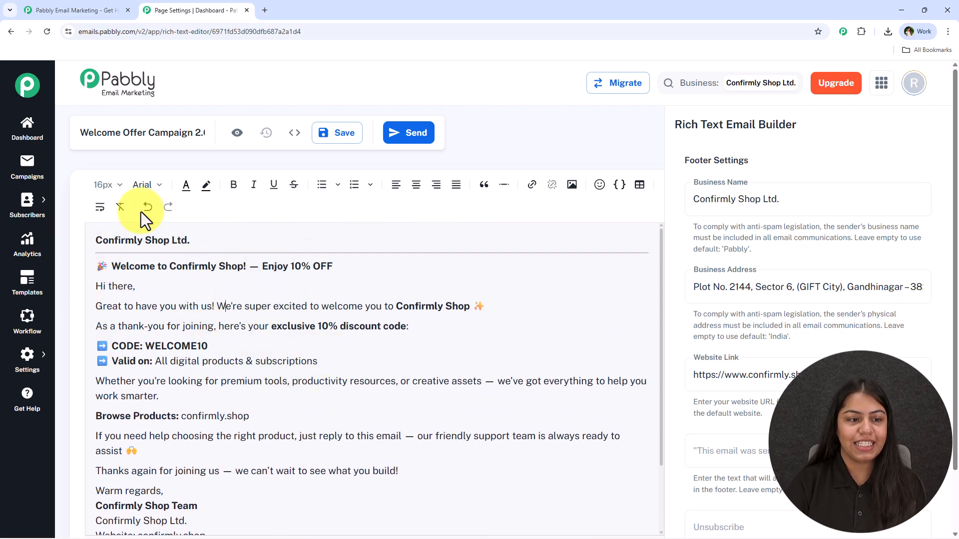
Look through the font and text colour options and left-align the "Great to have you with us!" paragraph.
left_click(155, 191)
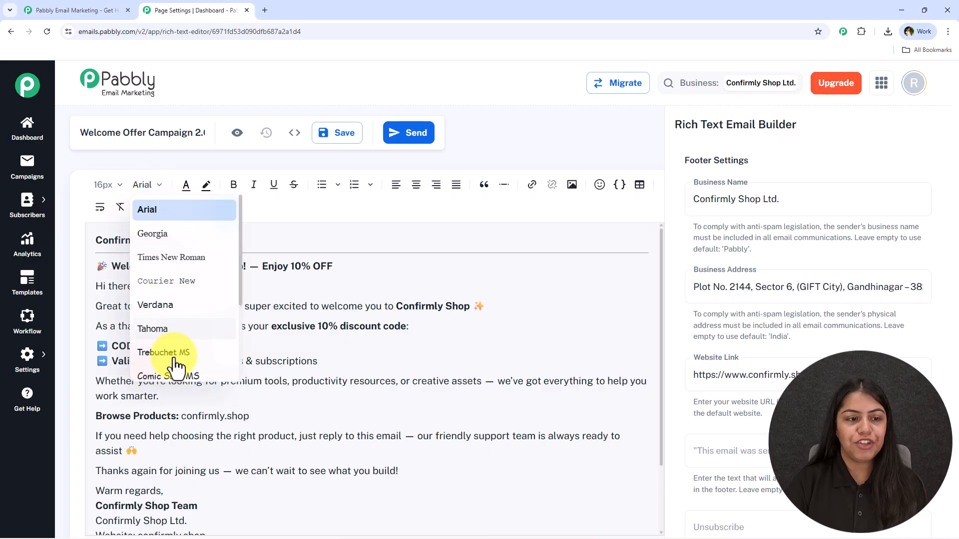
left_click(186, 190)
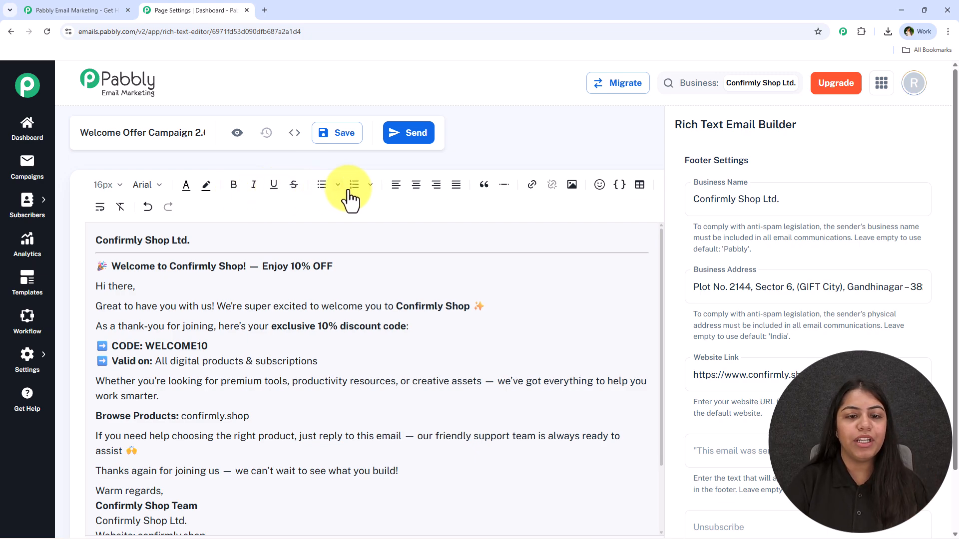
left_click(398, 187)
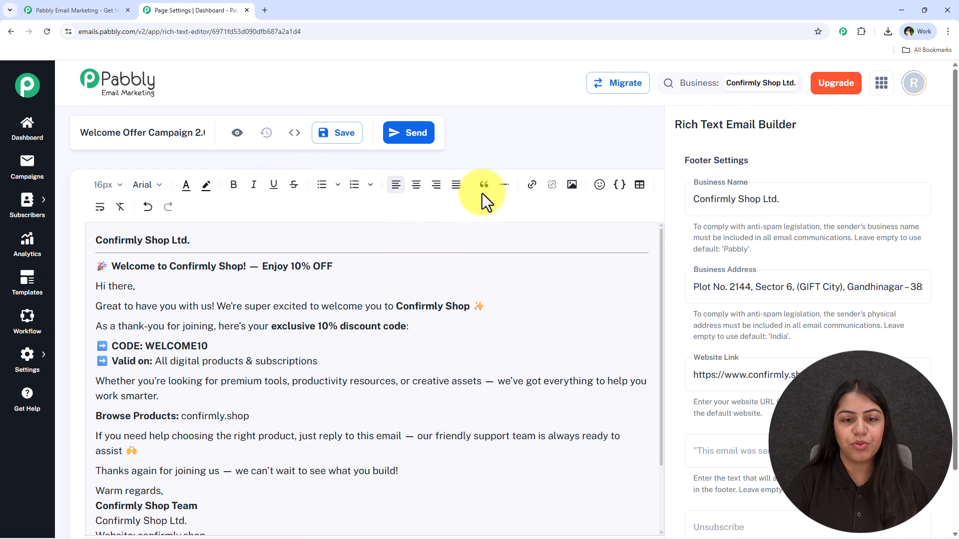
Insert the waving-hand envelope image from the file library into the email's "Great to have you with us!" paragraph.
left_click(572, 186)
left_click(689, 275)
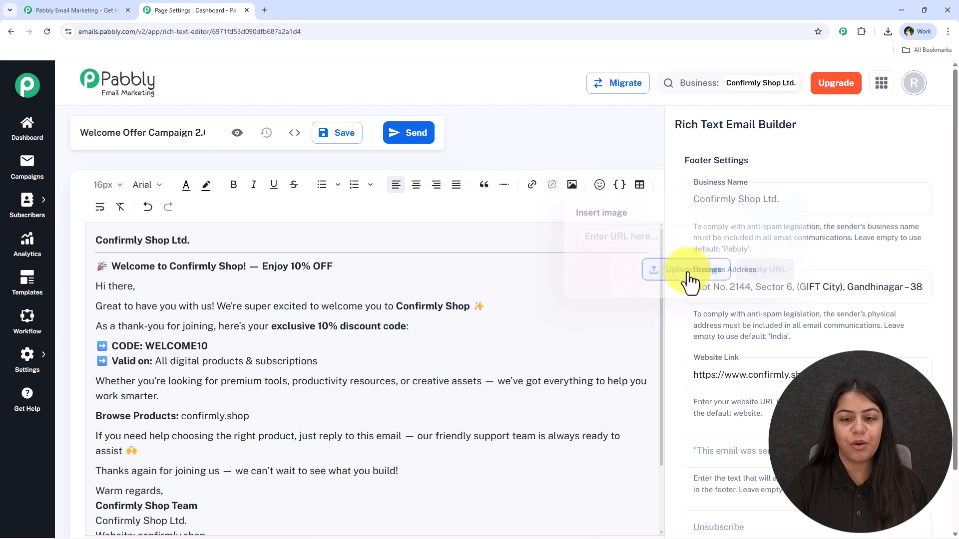
left_click(188, 321)
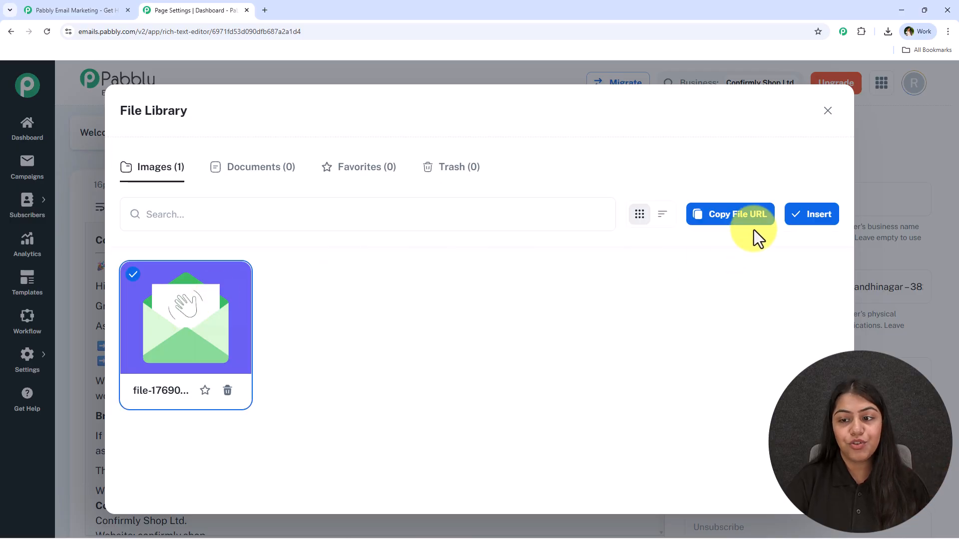
left_click(805, 216)
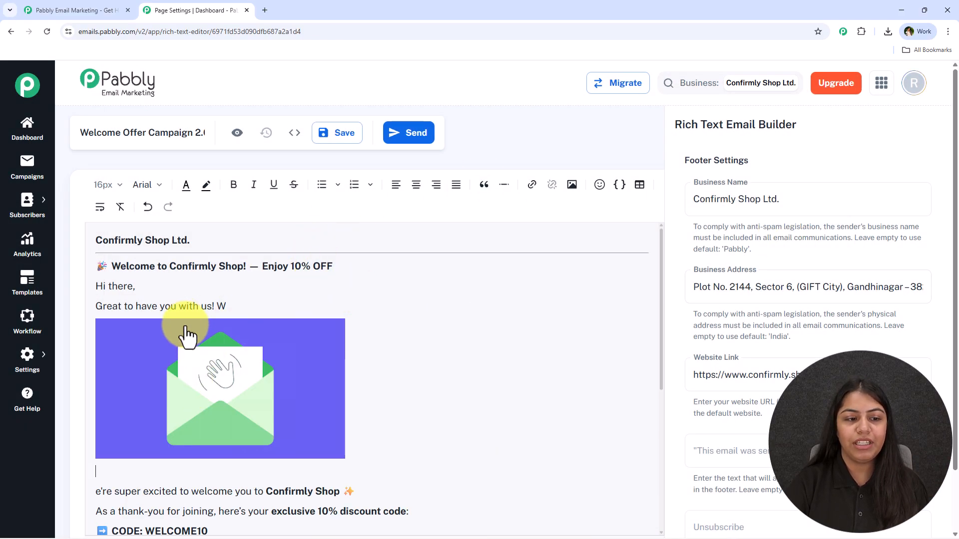
Add a smiley emoji and a 3x3 table below the envelope image in the email body.
left_click(592, 185)
left_click(635, 313)
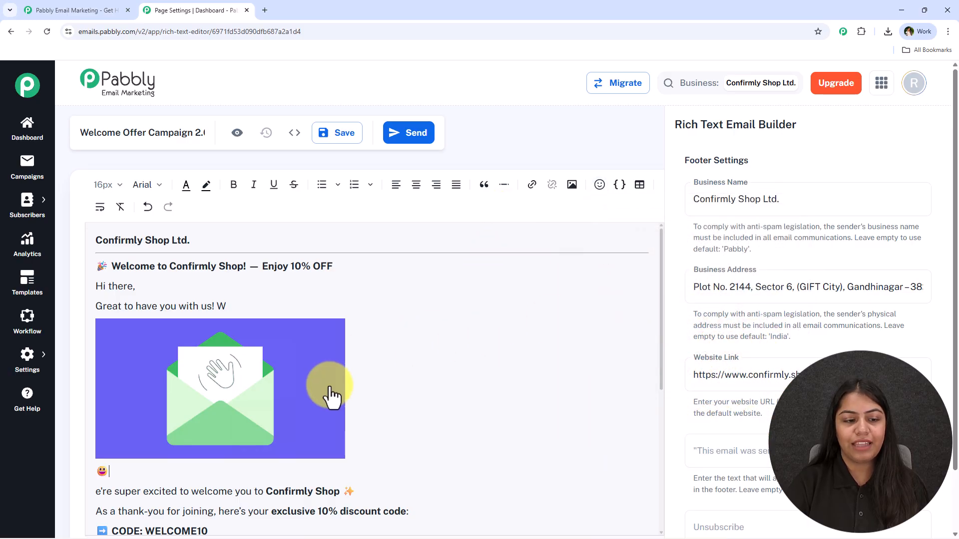
left_click(638, 186)
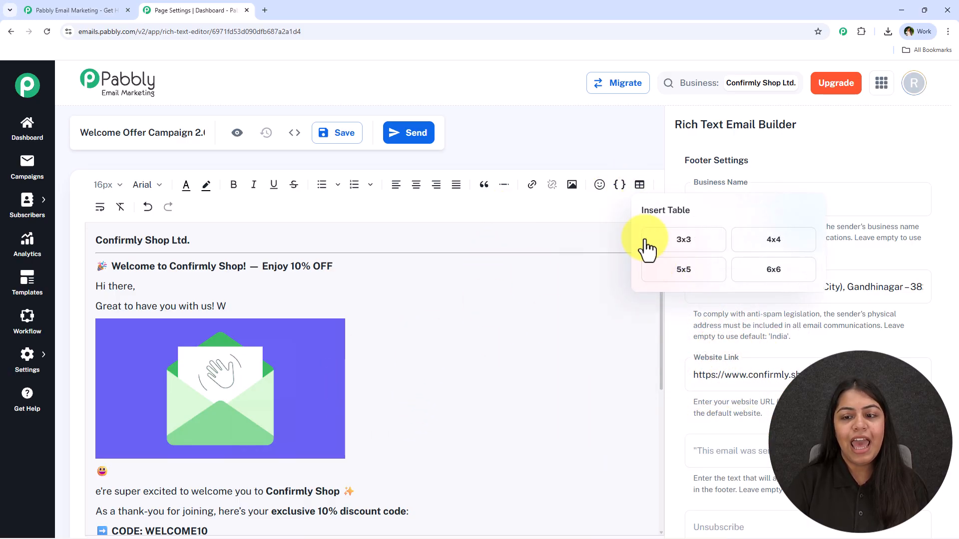
left_click(669, 243)
scroll(310, 358, "down", 5)
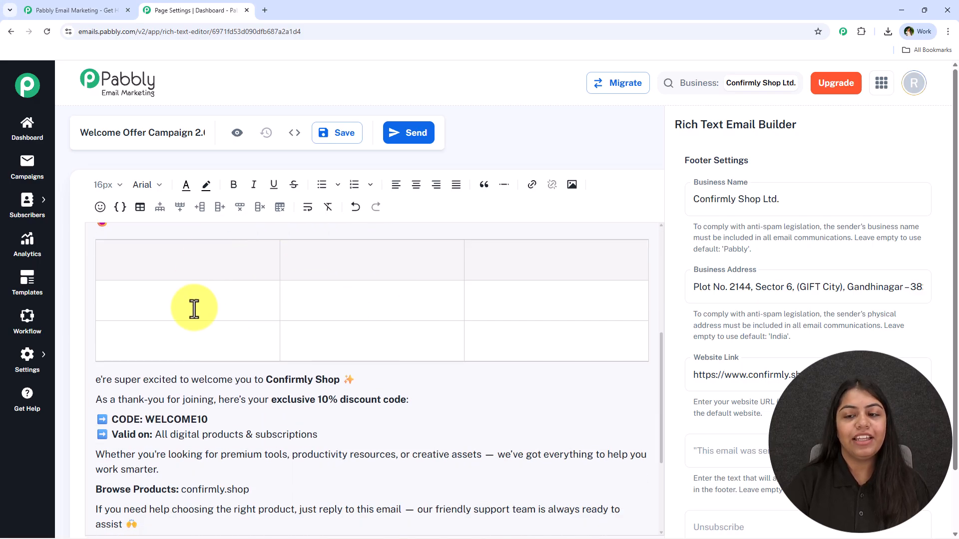
scroll(289, 409, "up", 5)
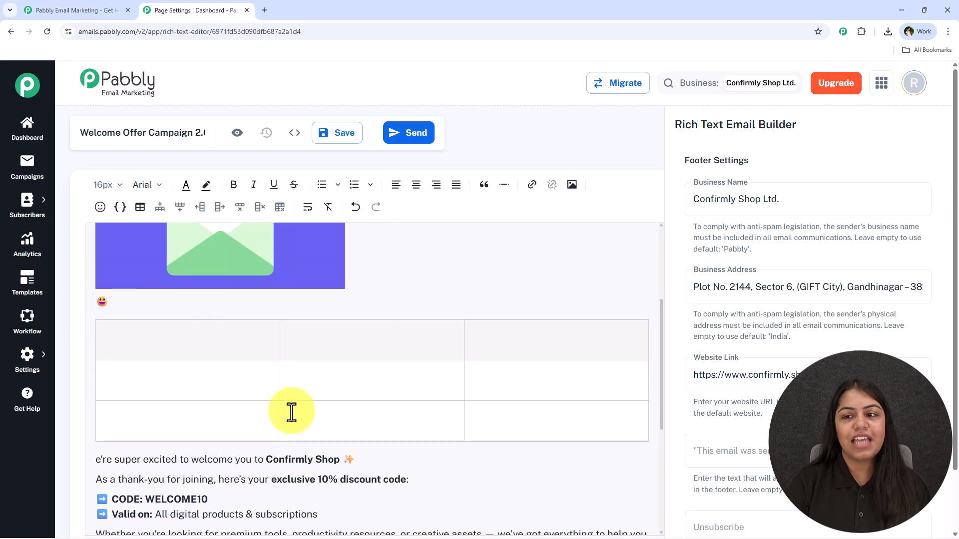
Save the rich-text campaign, view the save-as-template option, and check the draft in the email campaigns list.
left_click(324, 145)
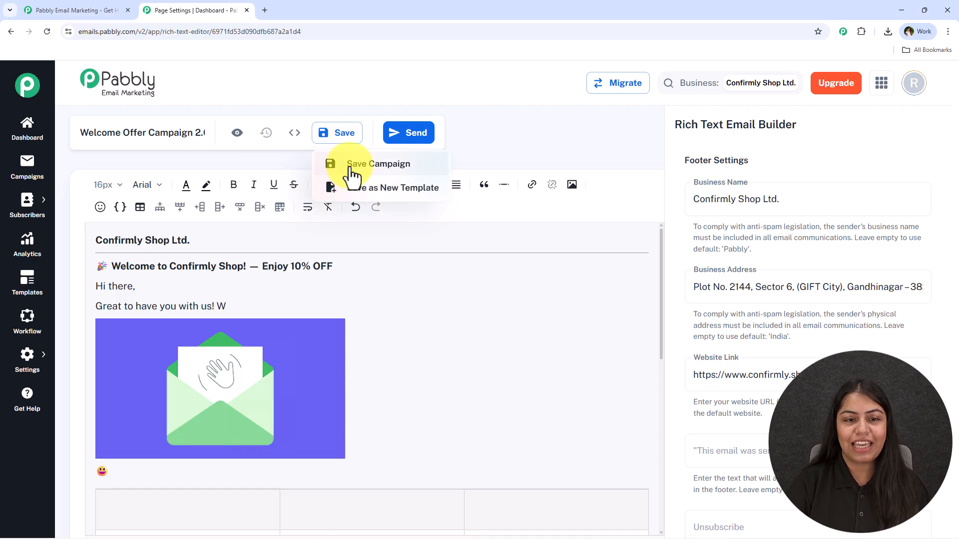
left_click(351, 166)
left_click(343, 144)
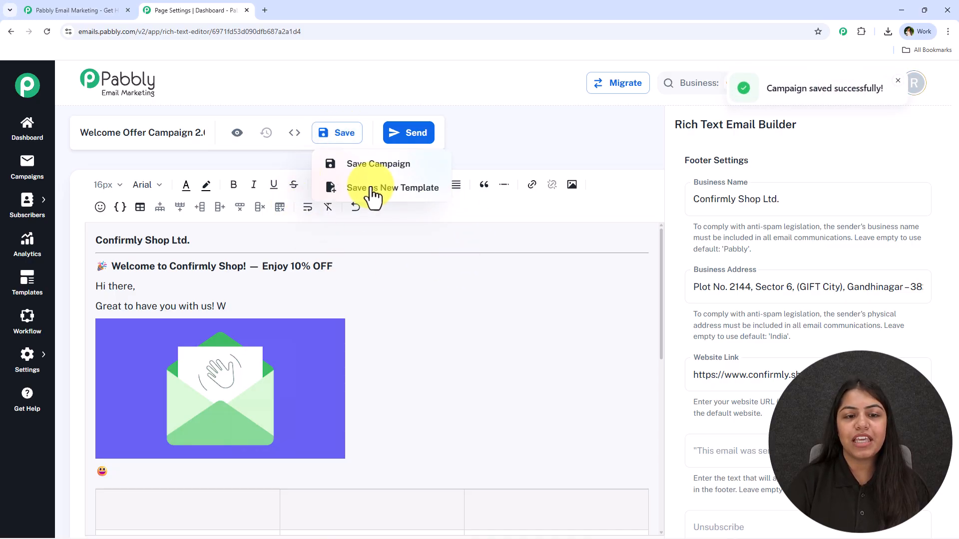
left_click(504, 156)
left_click(31, 178)
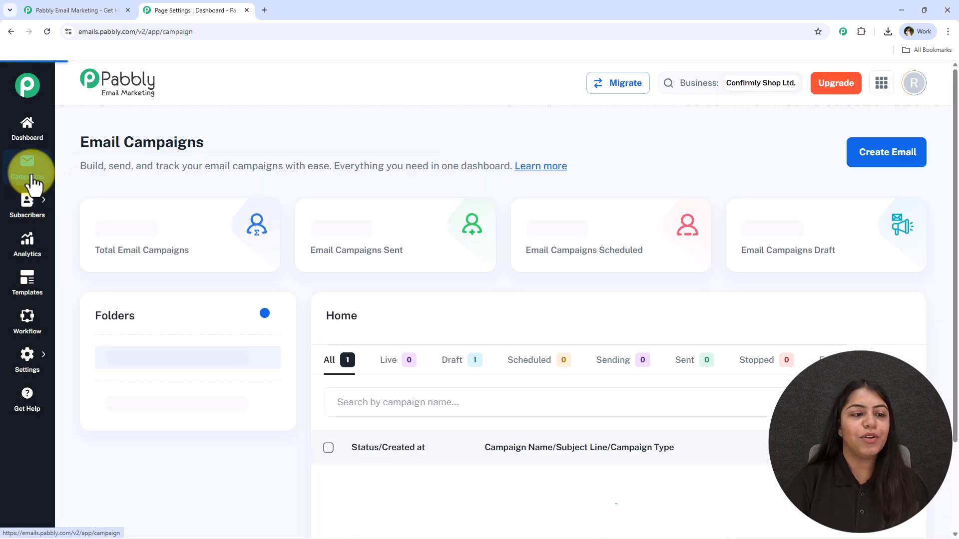
scroll(252, 207, "down", 3)
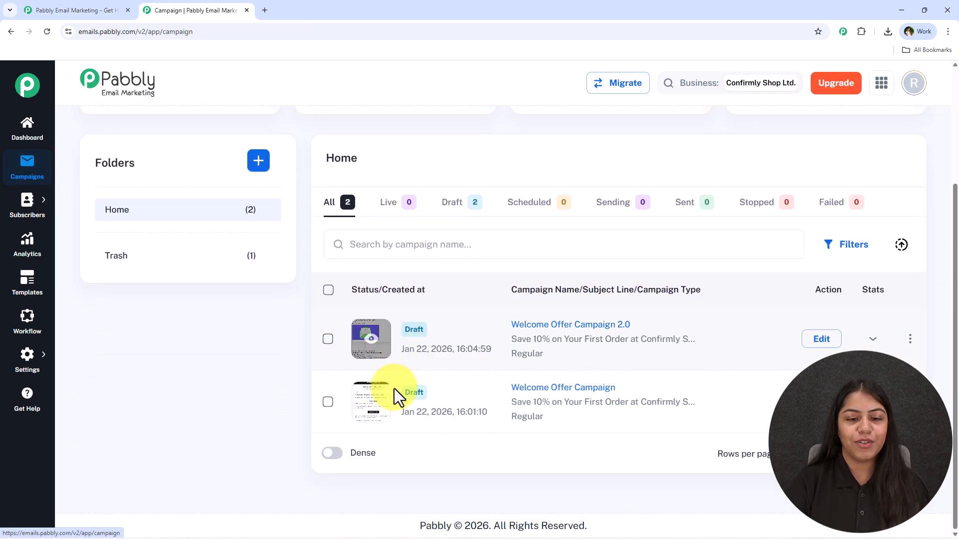
scroll(391, 381, "up", 3)
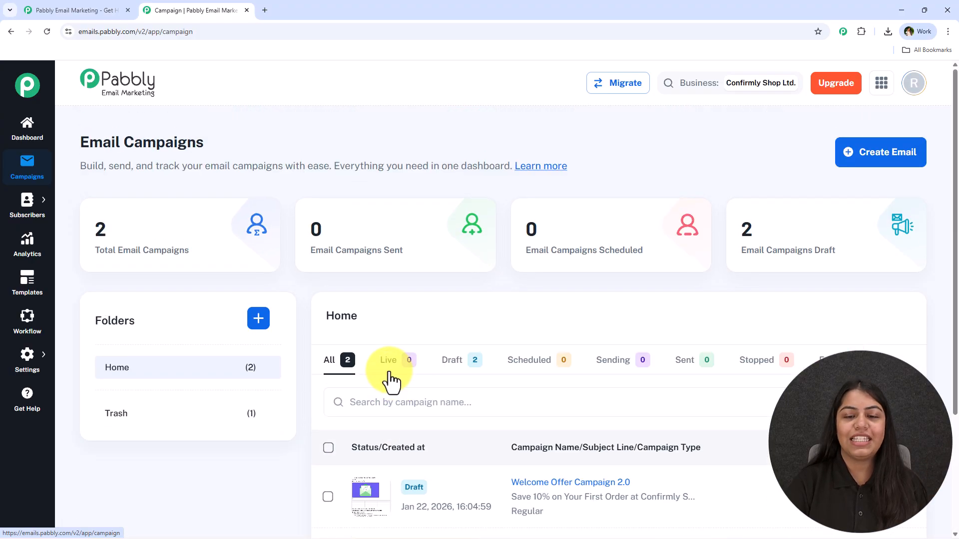
Create a regular "Welcome Offer Campaign 3.0" from Confirmly Shop, subject "Save 10% on Your First Order at Confirmly Shop!", with the Drag & Drop Builder.
left_click(845, 161)
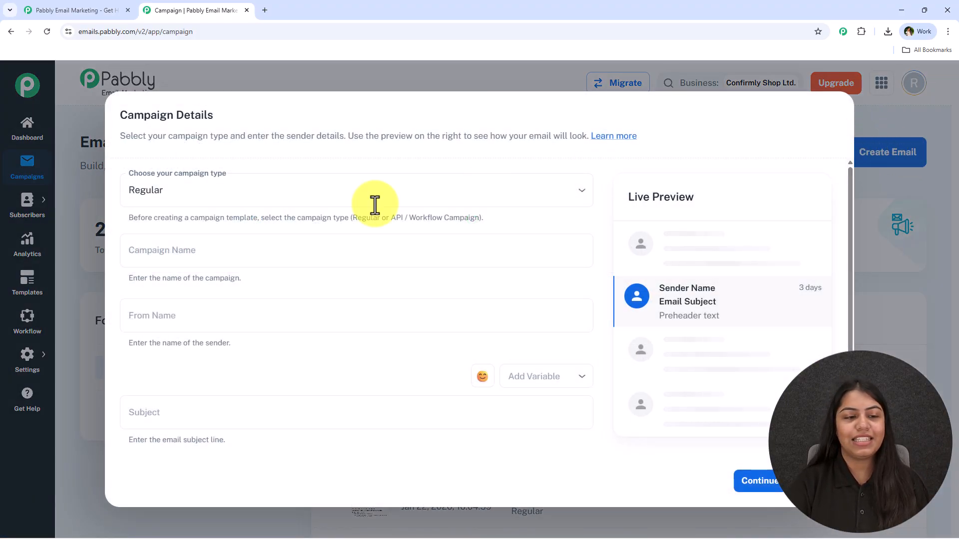
left_click(222, 249)
scroll(185, 380, "down", 2)
scroll(180, 349, "up", 2)
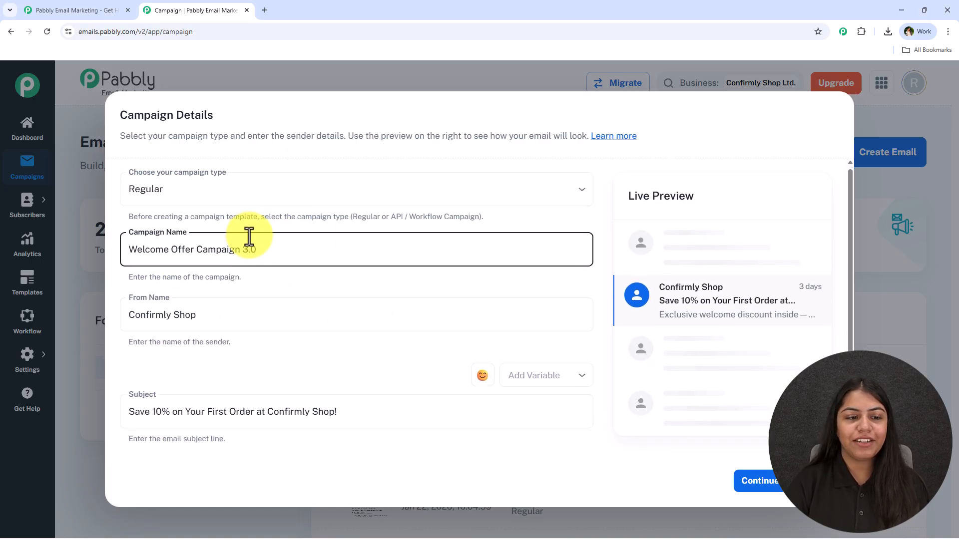
scroll(251, 240, "down", 2)
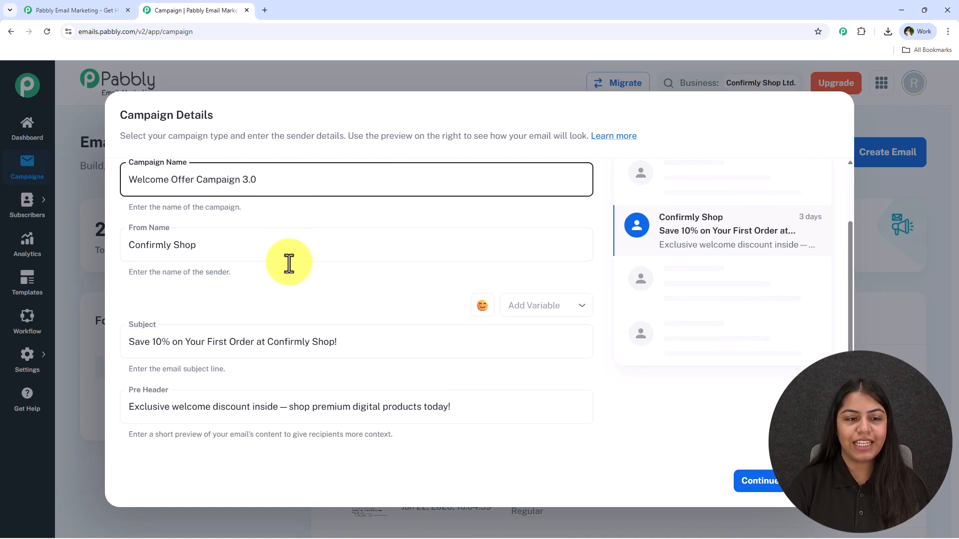
left_click(750, 480)
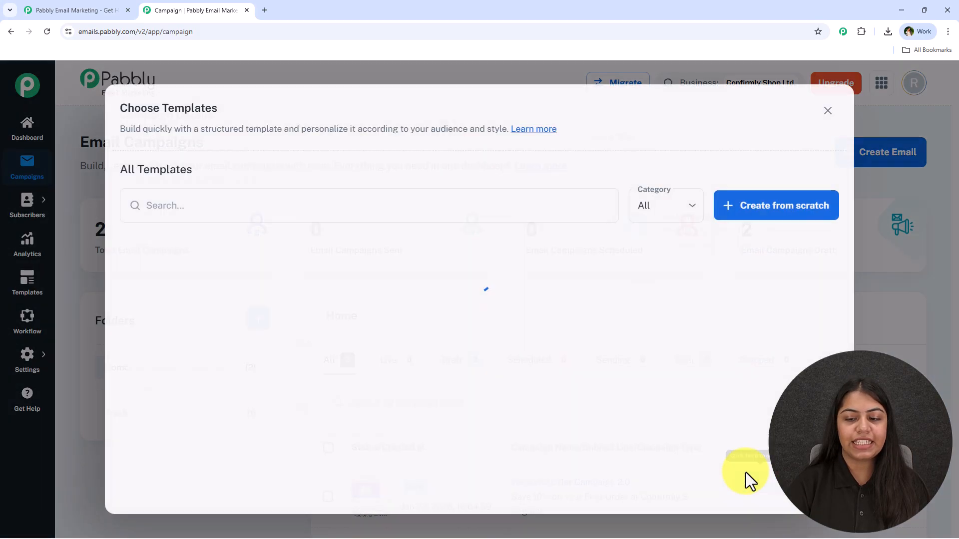
left_click(788, 206)
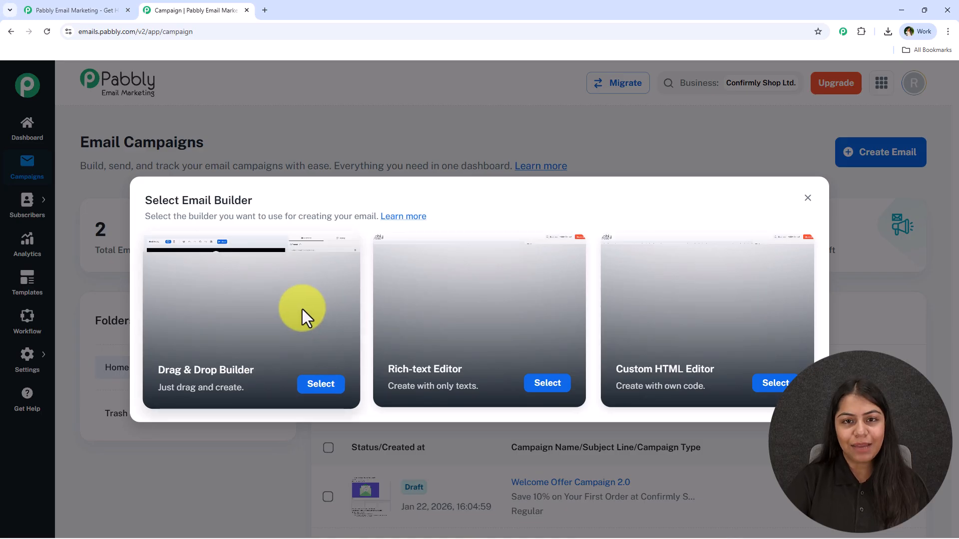
left_click(328, 384)
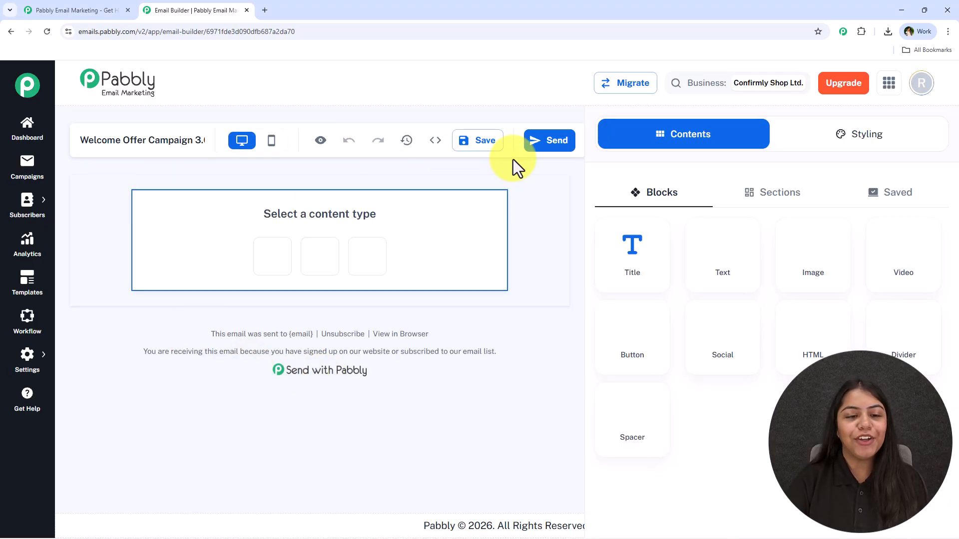
Examine the builder's content blocks and the empty column sections, including the 60/40, 40/60 and 25/50/25 splits.
mouse_move(400, 248)
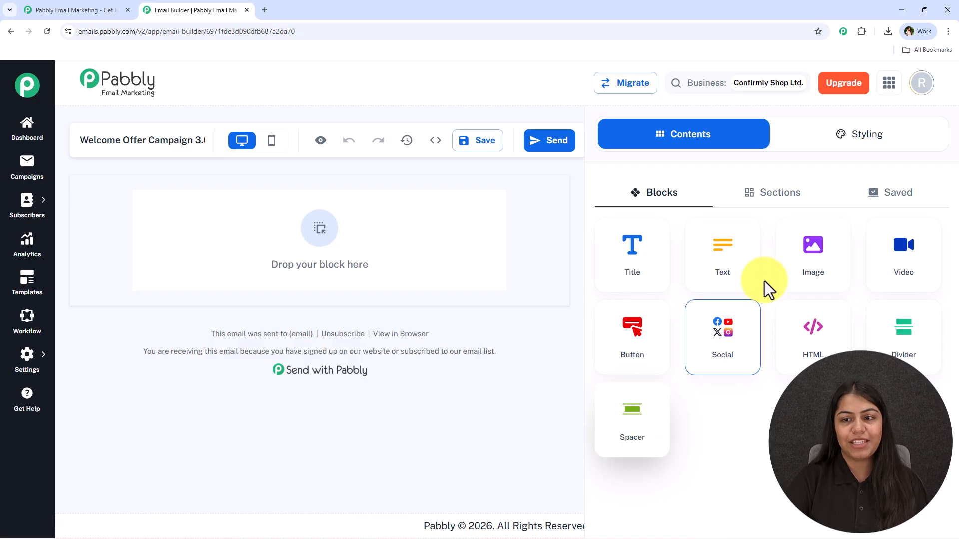
left_click(772, 193)
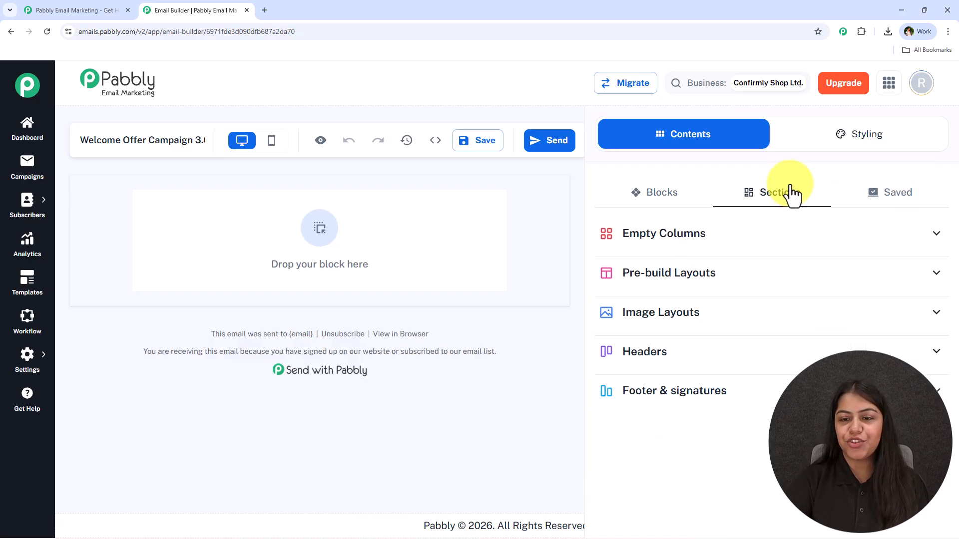
left_click(711, 245)
scroll(670, 360, "down", 4)
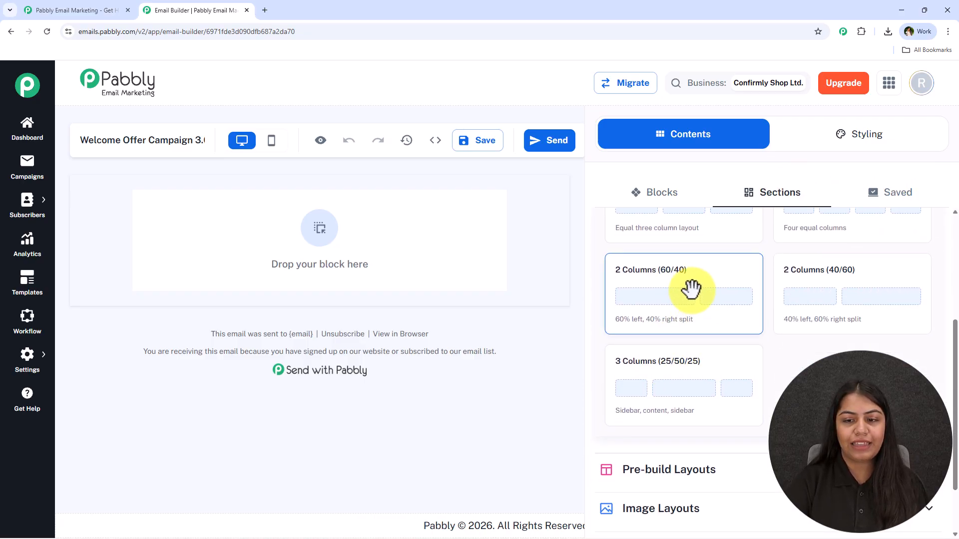
scroll(791, 350, "up", 2)
scroll(790, 351, "down", 3)
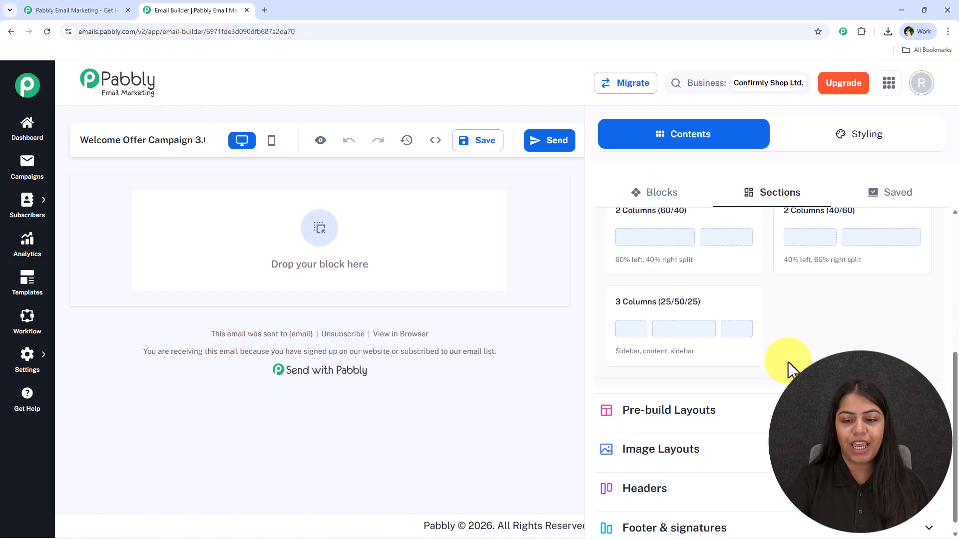
Examine the ready-made sections for pre-built layouts, image layouts, headers, and footers and signatures.
left_click(657, 394)
scroll(728, 343, "down", 5)
scroll(875, 330, "down", 3)
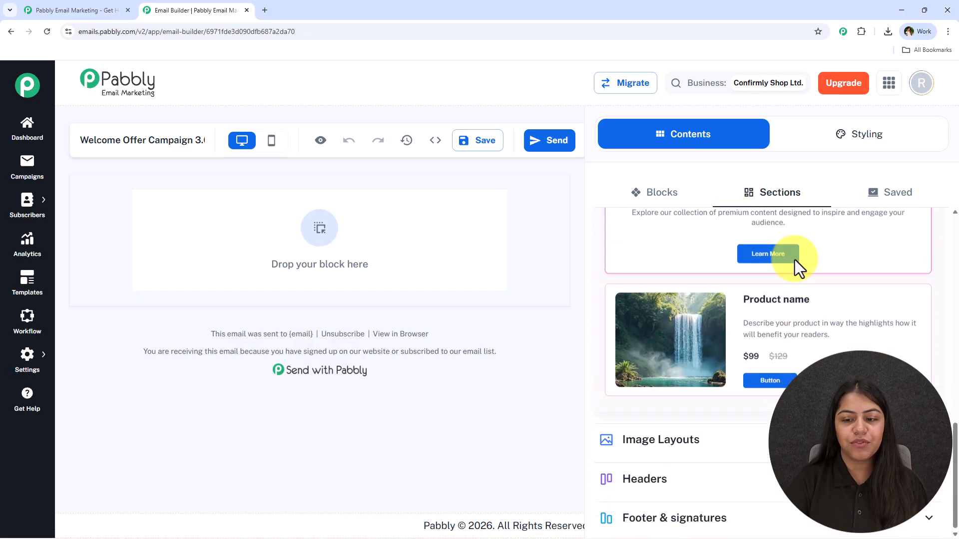
left_click(703, 417)
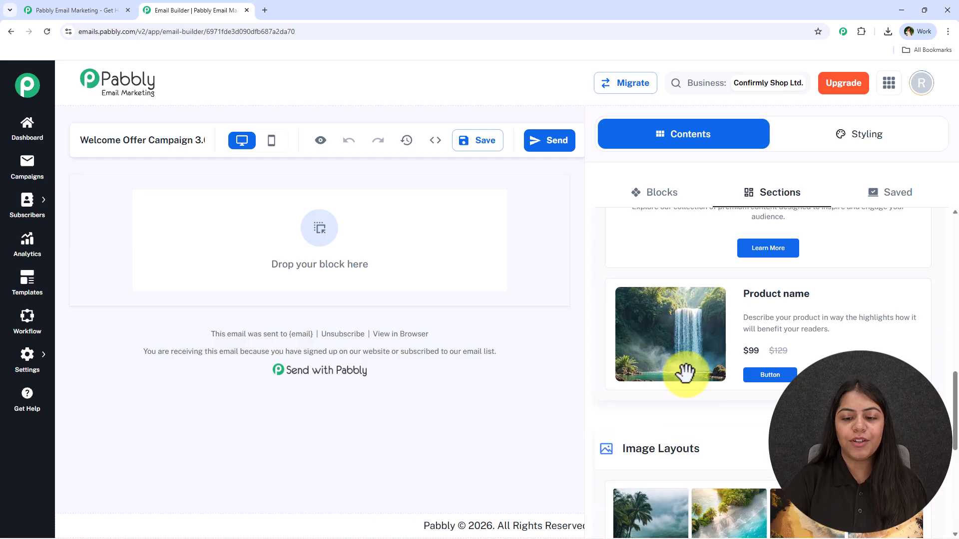
scroll(695, 369, "down", 10)
scroll(694, 355, "down", 3)
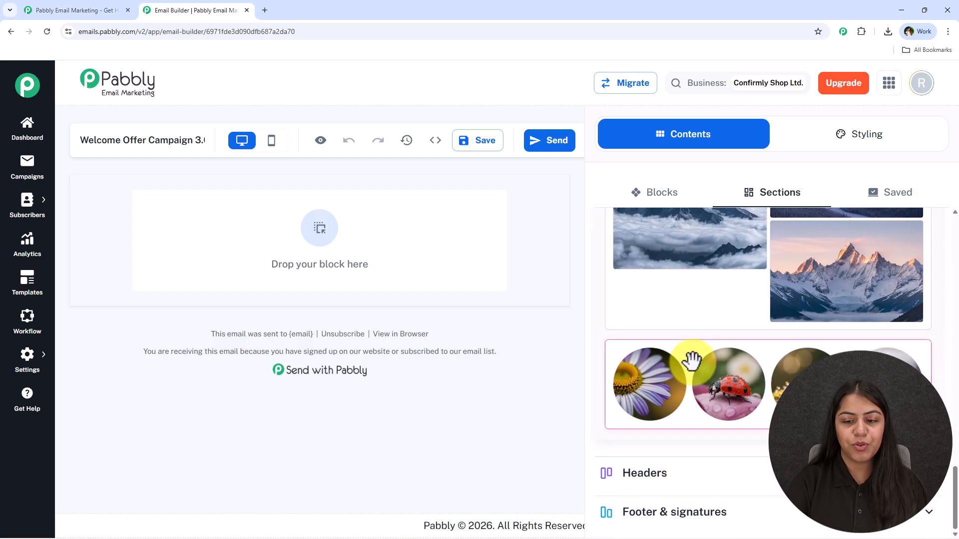
scroll(669, 459, "down", 4)
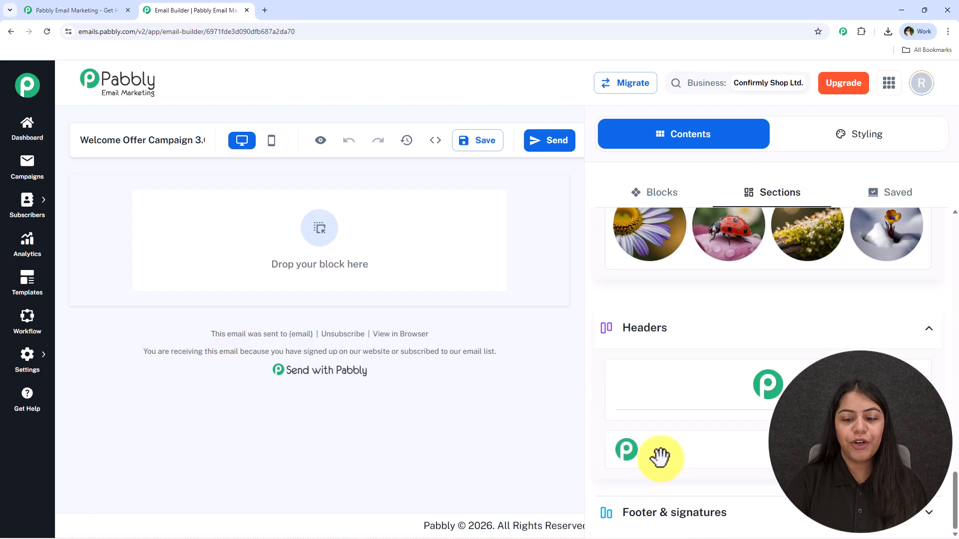
scroll(689, 487, "down", 5)
scroll(679, 481, "up", 3)
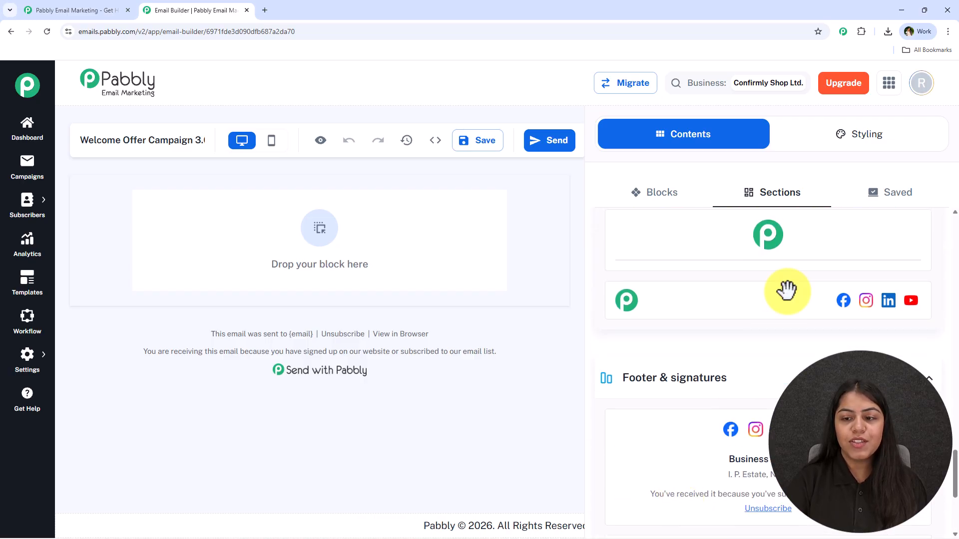
Add the header with logo and social icons to the empty email, and view the footer designs and saved sections.
scroll(815, 336, "up", 1)
left_click_drag(756, 344, 406, 289)
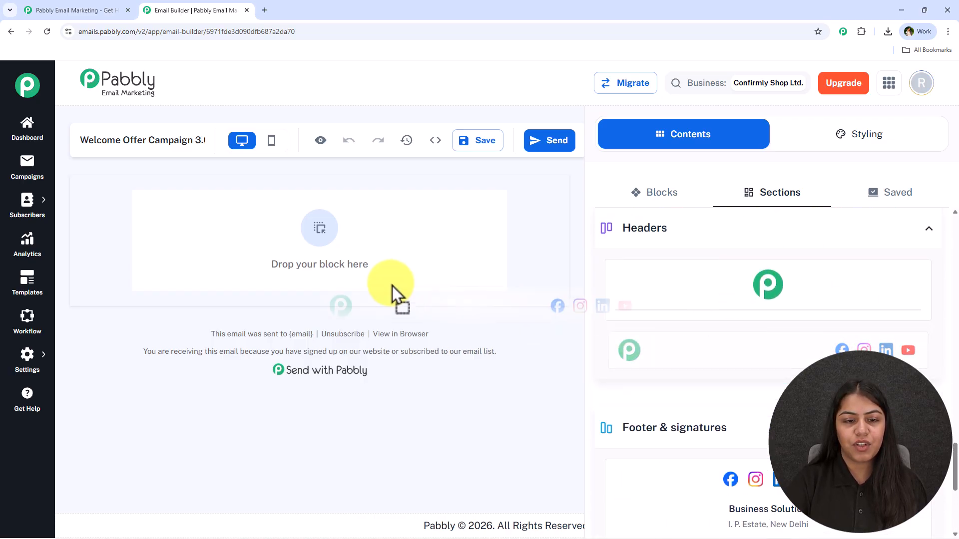
left_click_drag(346, 211, 345, 210)
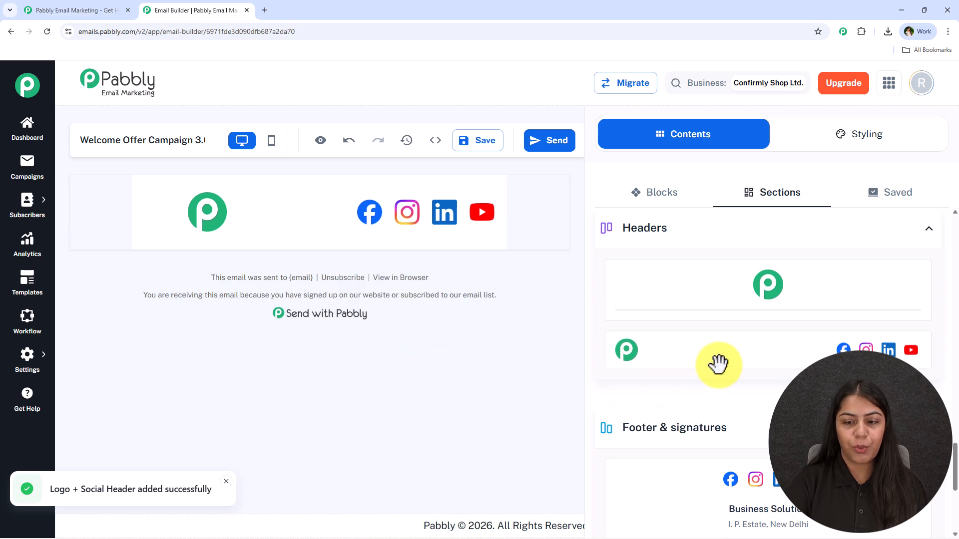
scroll(718, 364, "down", 3)
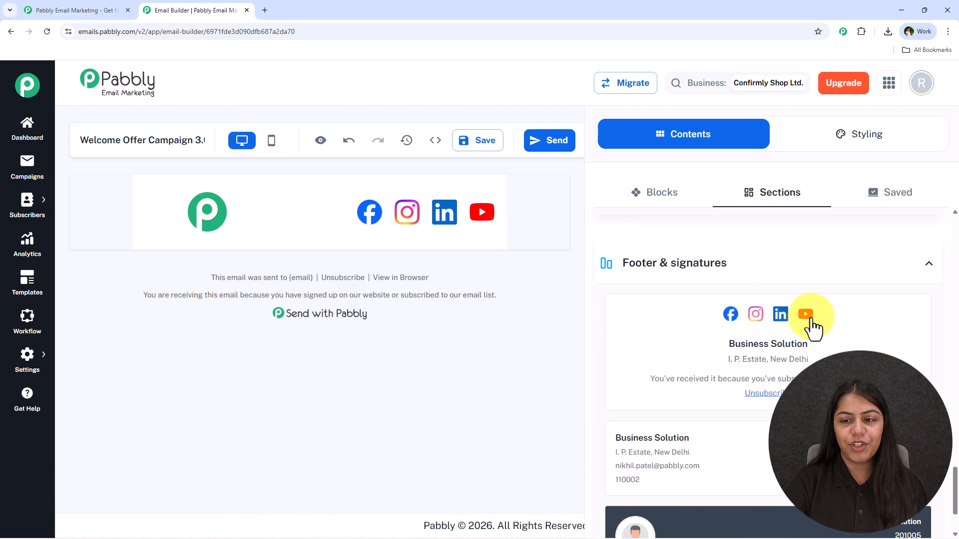
left_click(891, 200)
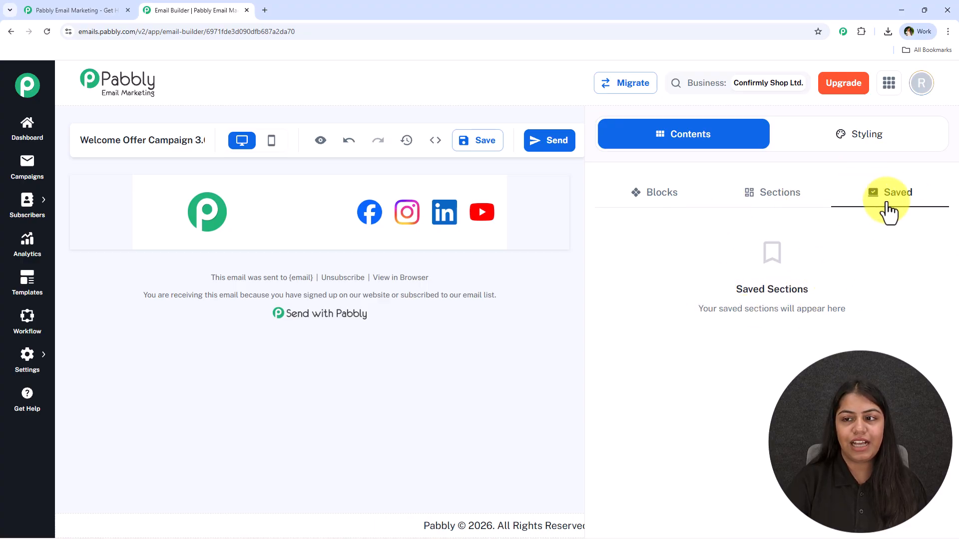
Turn on the global background color in the email styling and give it a gradient fill.
left_click(863, 142)
left_click(928, 230)
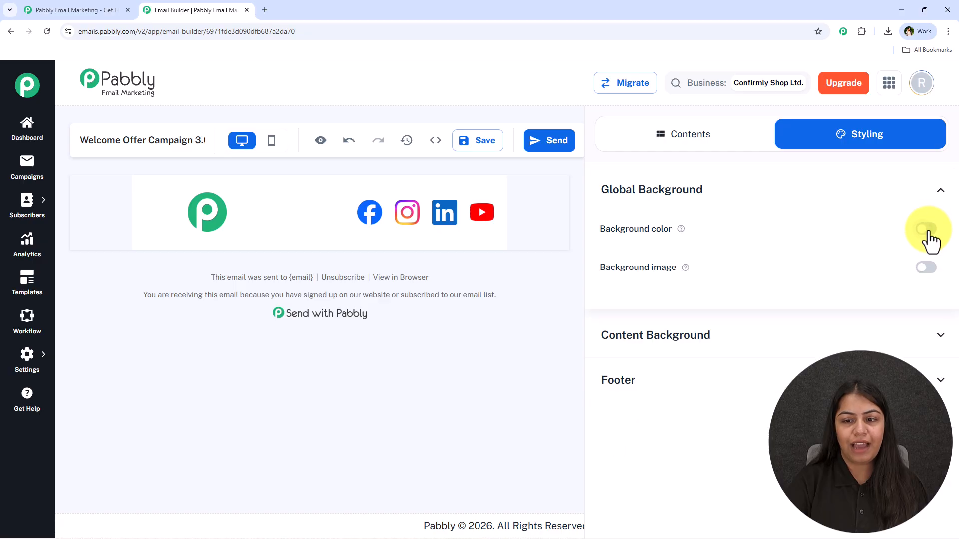
left_click(929, 231)
left_click(863, 301)
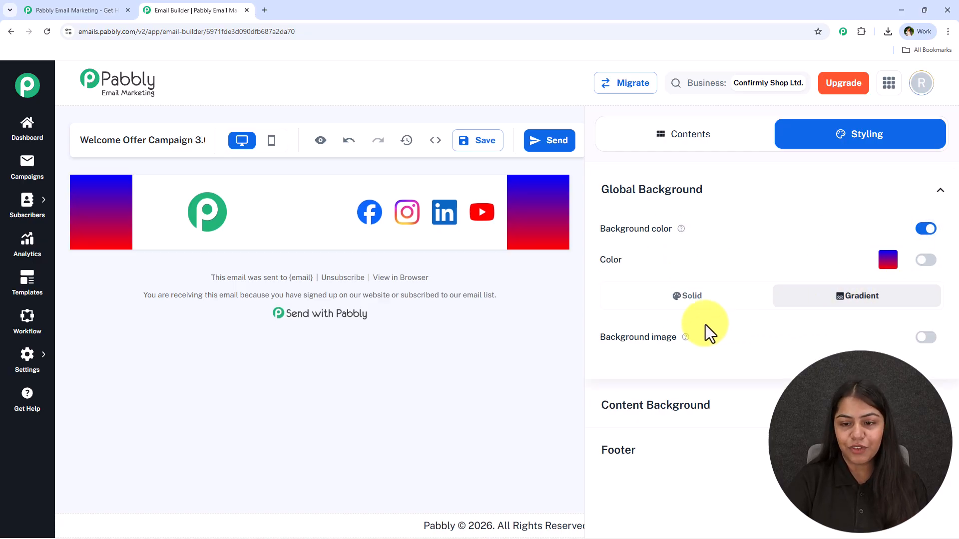
Switch the global background to an image, insert the envelope image from the file library, and remove it again.
left_click(934, 339)
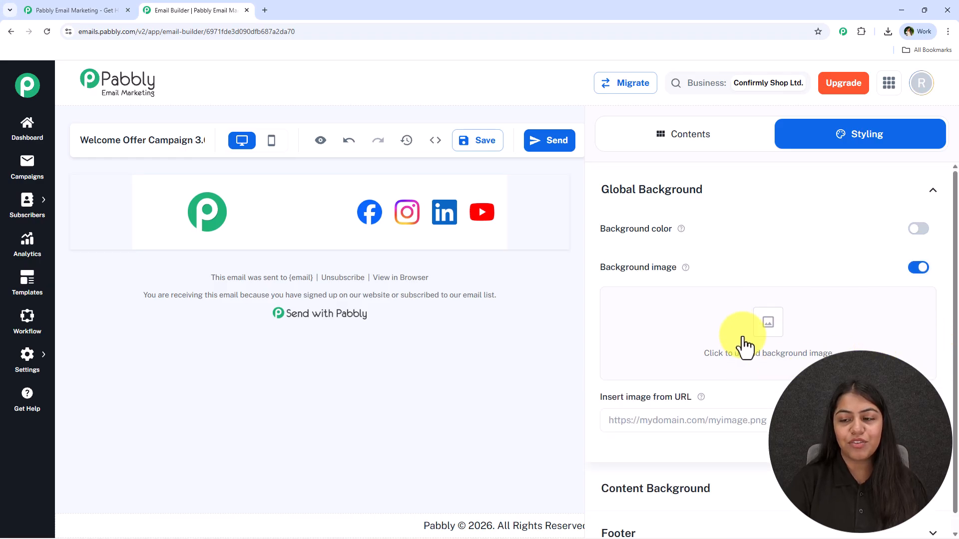
left_click(917, 229)
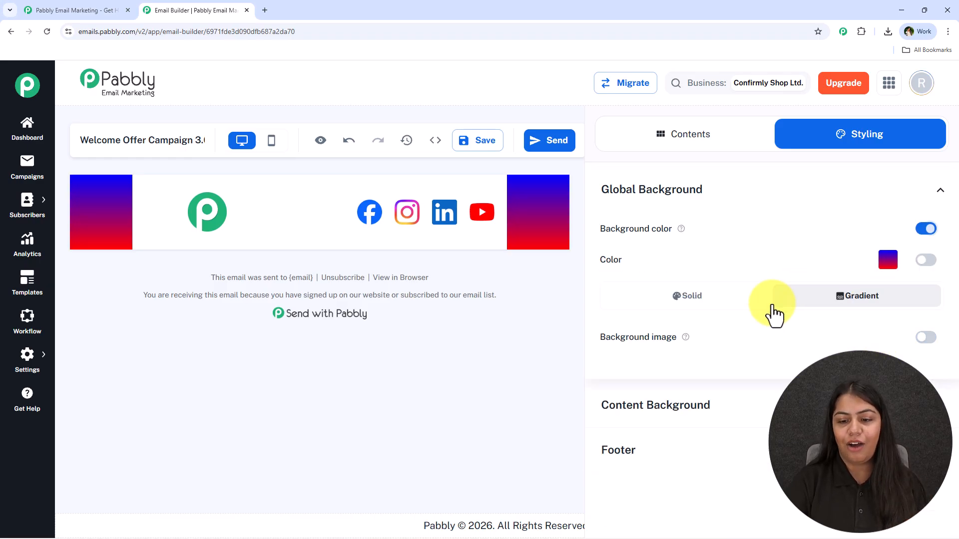
left_click(932, 338)
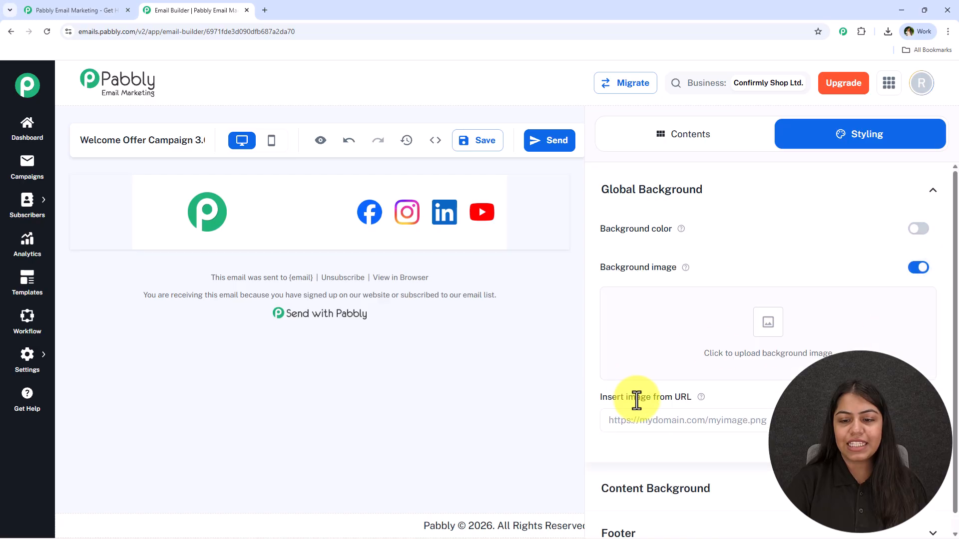
left_click(715, 325)
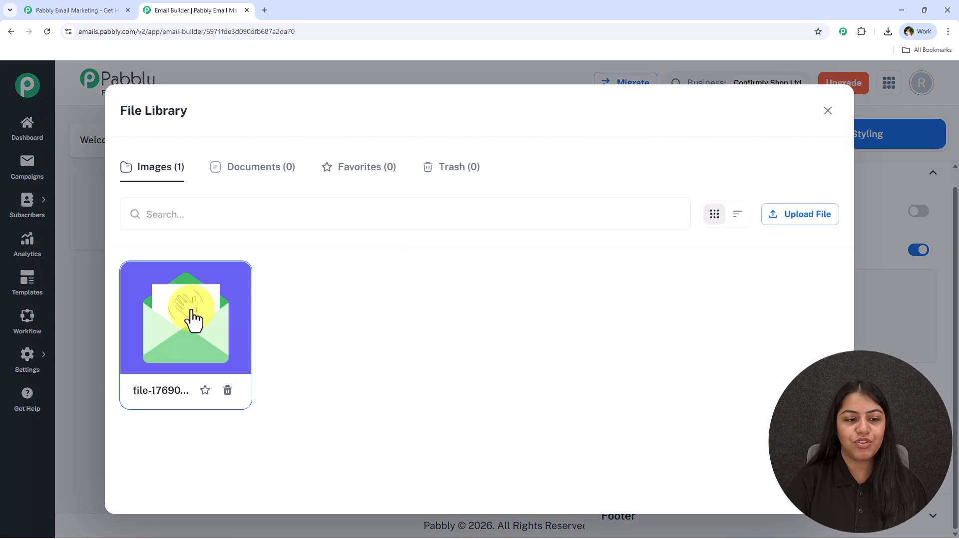
left_click(249, 327)
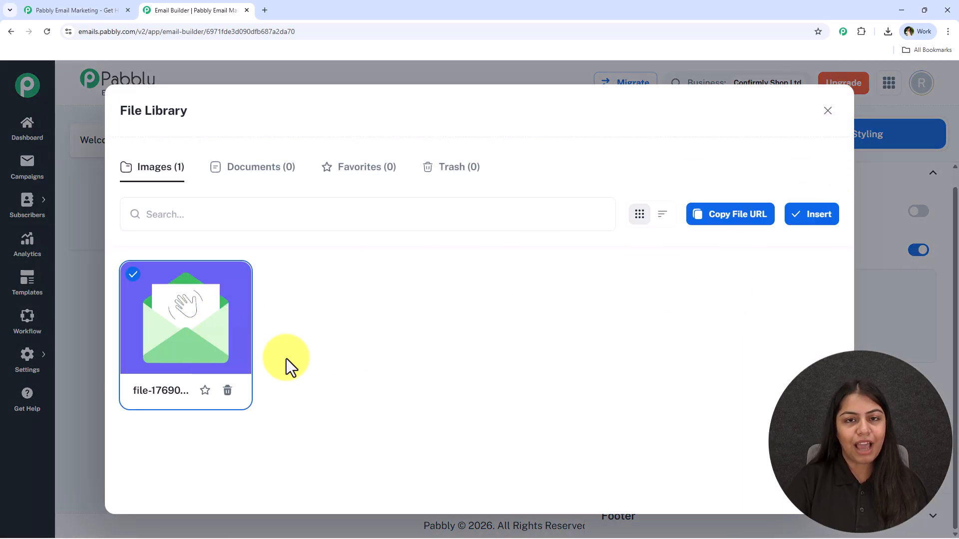
left_click(812, 214)
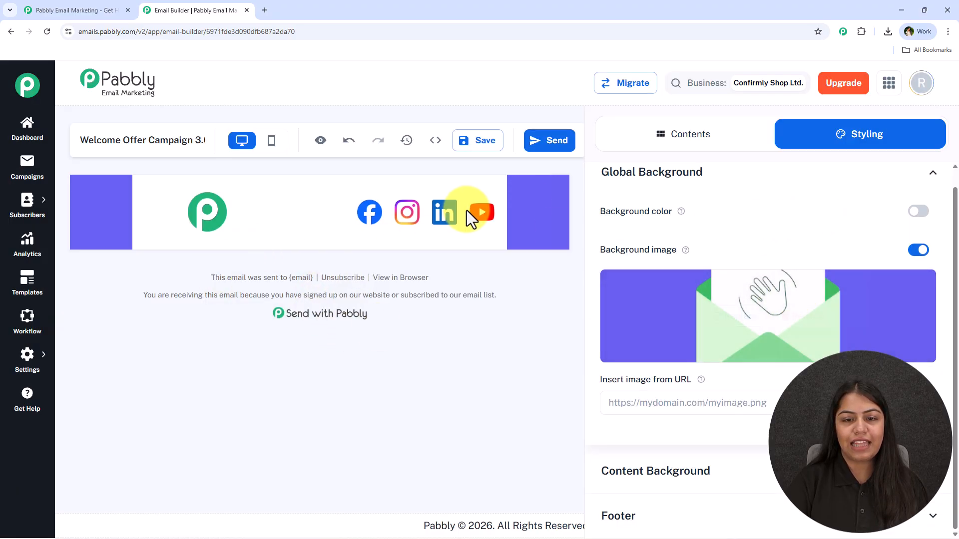
left_click(795, 318)
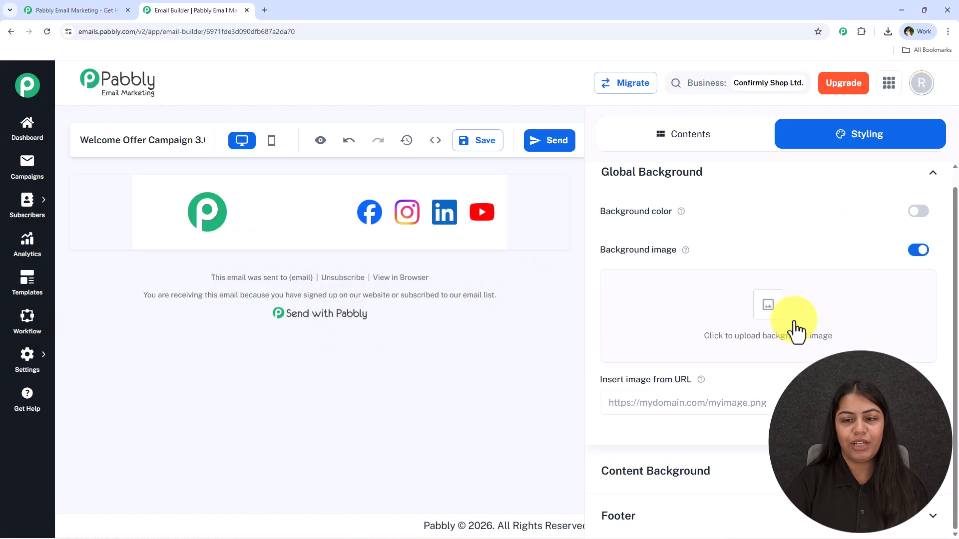
Examine the content background and footer styling options, and return to the content blocks.
left_click(674, 489)
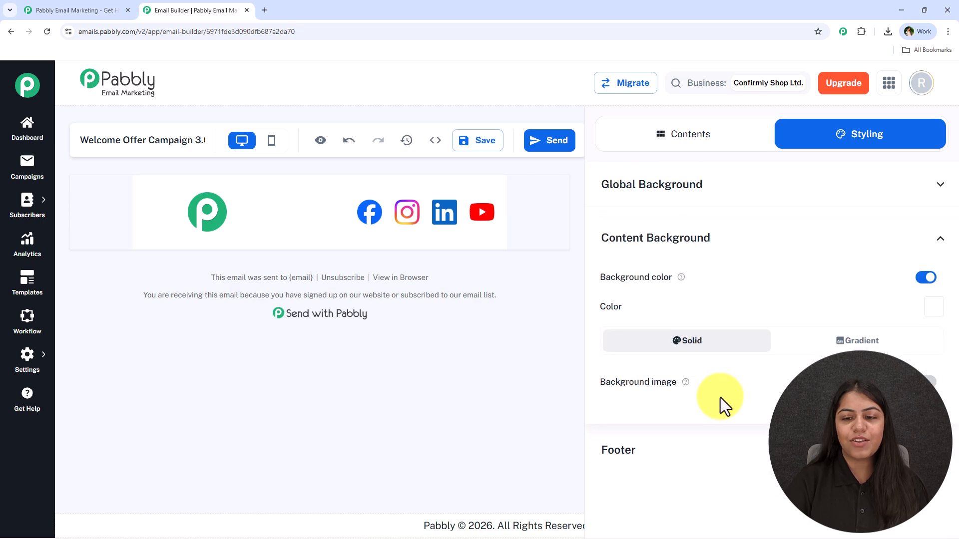
left_click(926, 278)
left_click(645, 455)
scroll(697, 452, "up", 1)
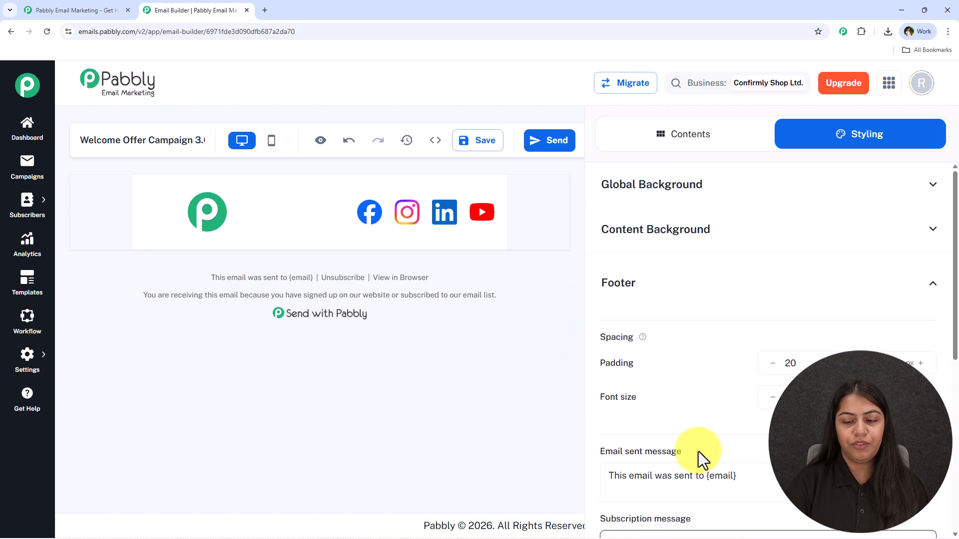
left_click(686, 135)
left_click(677, 192)
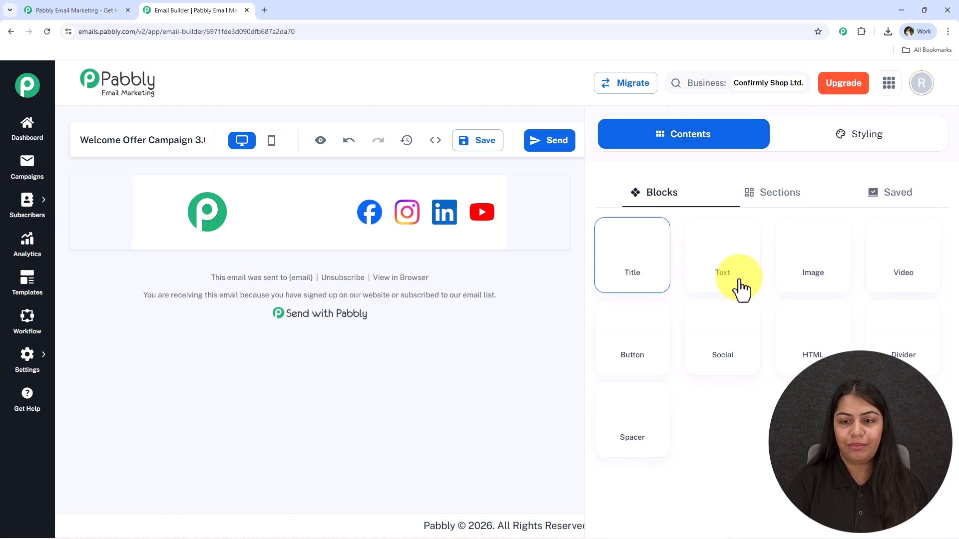
left_click(859, 134)
left_click(723, 143)
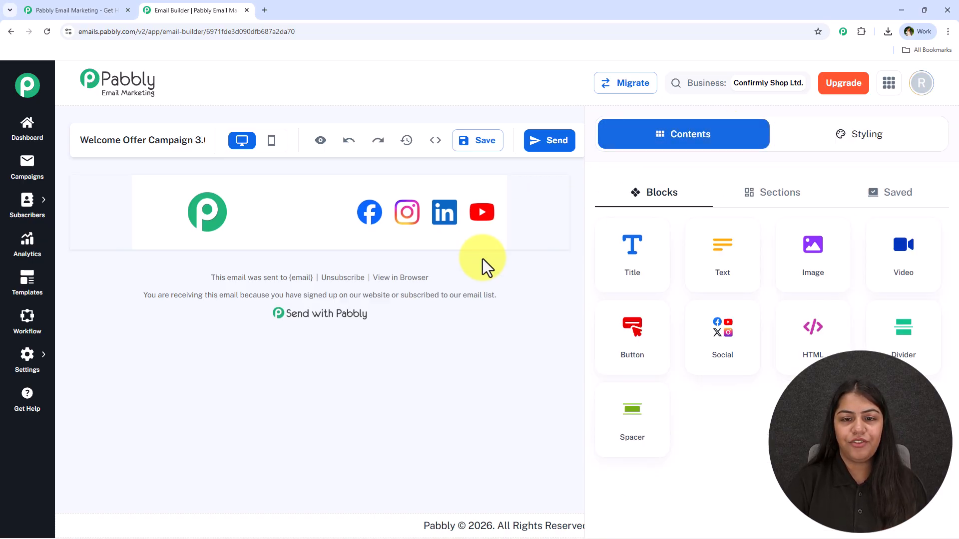
Delete the header section with logo and social icons, and add the header with a centered logo and divider.
left_click(506, 210)
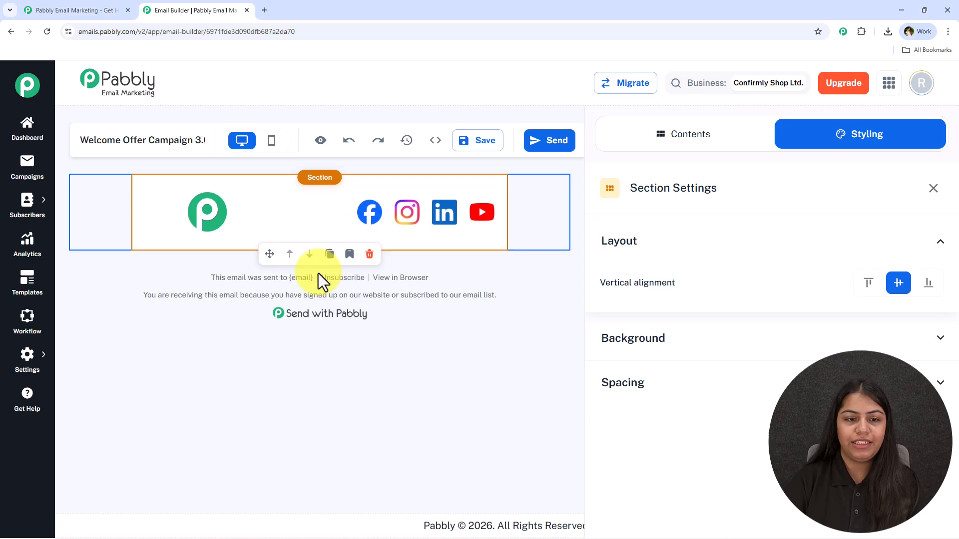
left_click(369, 256)
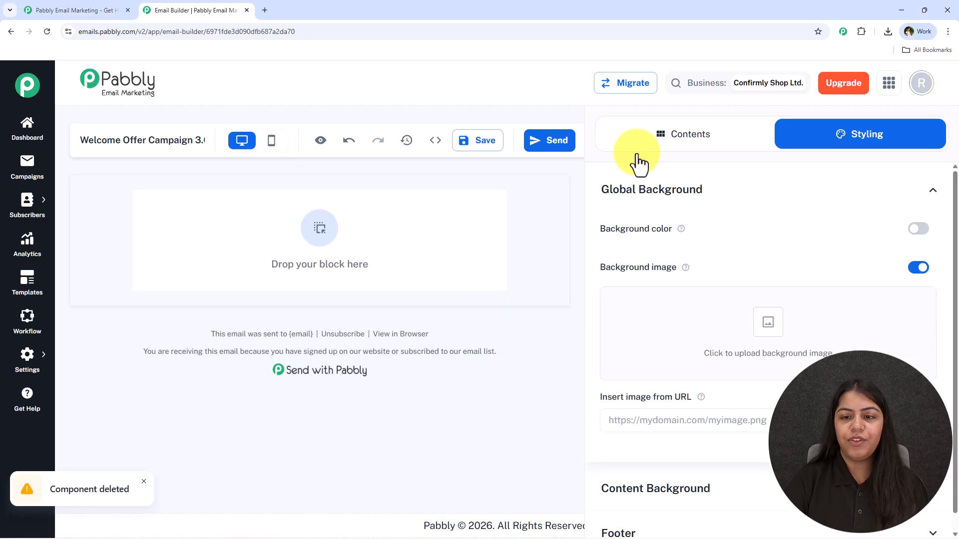
left_click(667, 146)
left_click(721, 193)
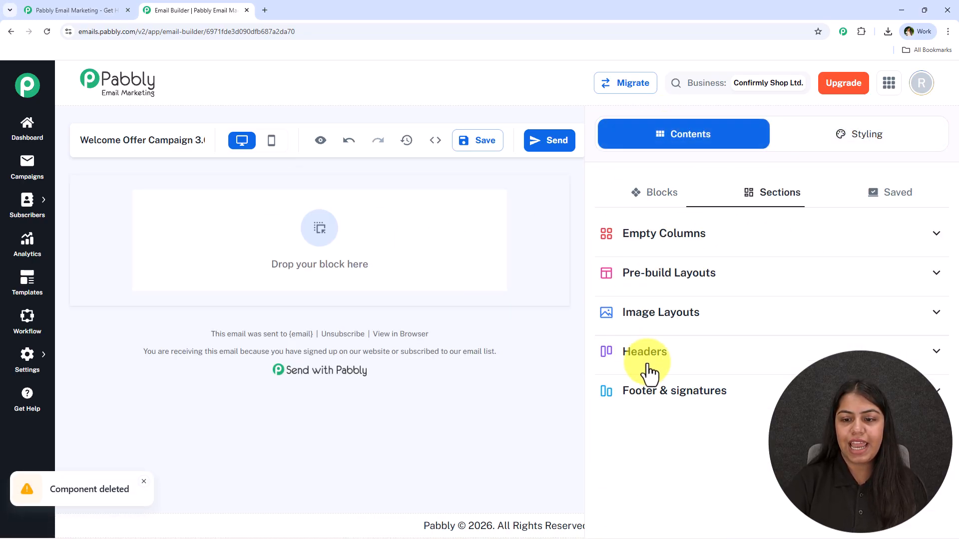
left_click(644, 351)
left_click_drag(713, 407, 263, 252)
Add a Title block below the logo header, a Text block beneath it, and an Image block between the two.
left_click(654, 195)
left_click_drag(637, 267, 388, 272)
left_click_drag(723, 256, 369, 340)
left_click_drag(819, 283, 450, 324)
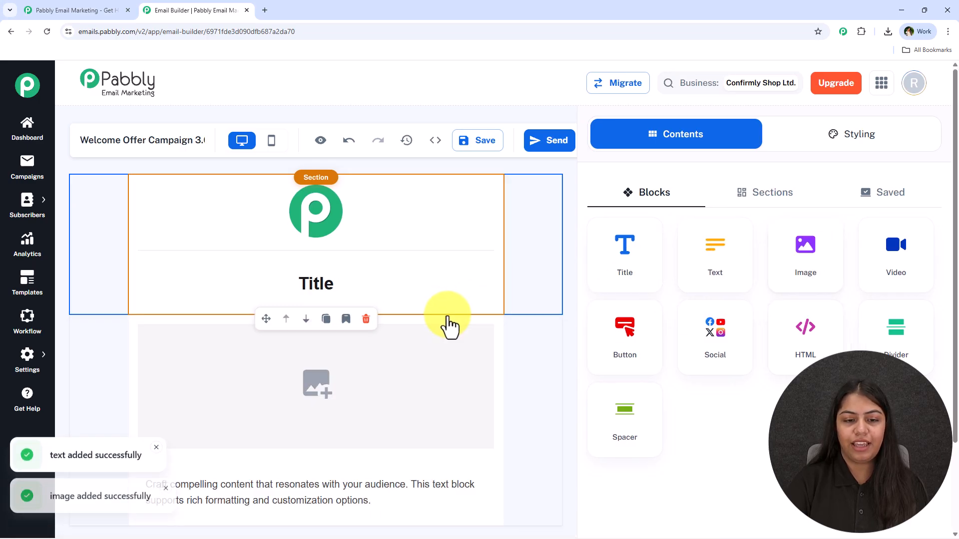
Add the social media footer with the centered business details and unsubscribe link below the text block.
left_click(754, 195)
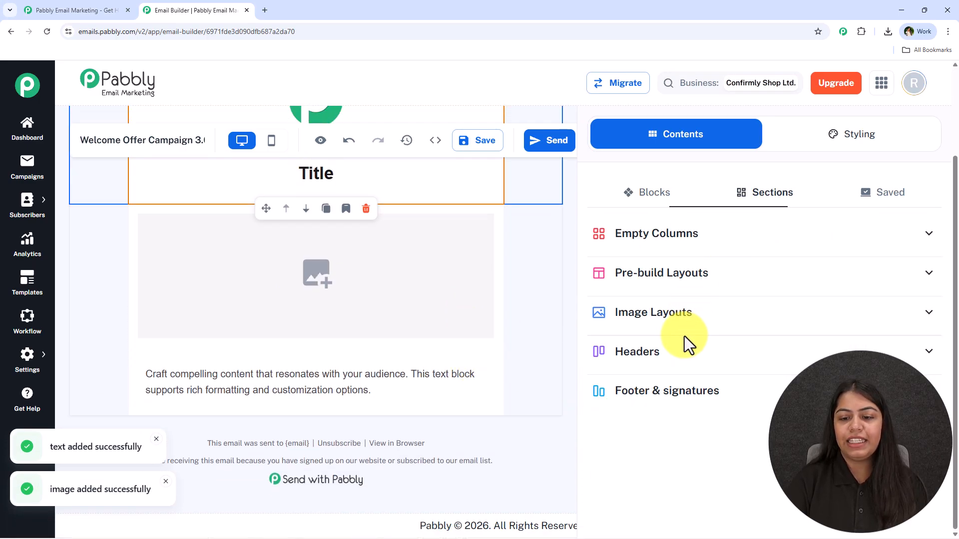
left_click(667, 394)
left_click_drag(709, 439, 348, 449)
Replace the title placeholder with "Welcome to Confirmly Shop — Enjoy 10% Off Your First Order!".
scroll(368, 428, "up", 3)
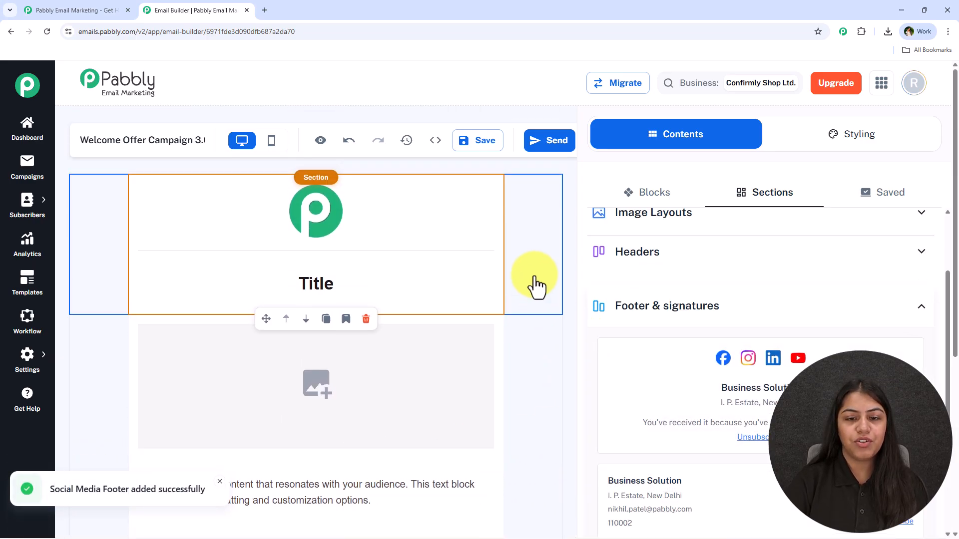
double_click(318, 284)
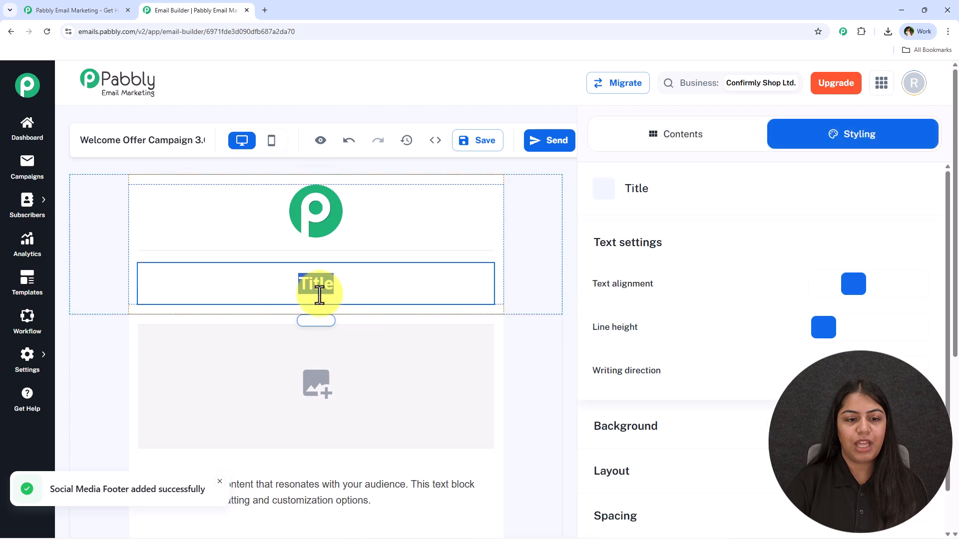
type("Welcome to Confirmly Shop — Enjoy 10% Off Your First Order!")
left_click(331, 307)
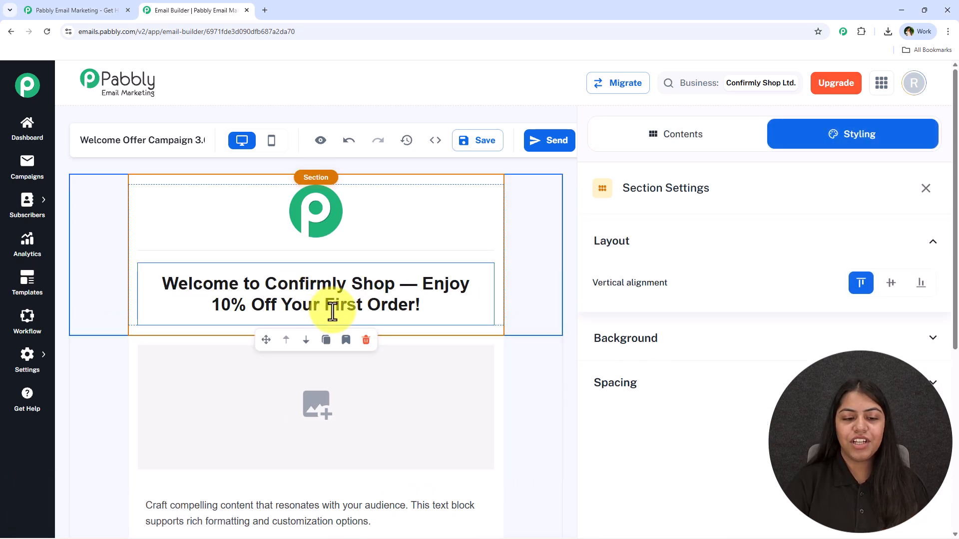
Open the file library from the image block and view its documents, favorites and trash.
scroll(321, 375, "down", 2)
left_click(324, 330)
left_click(324, 329)
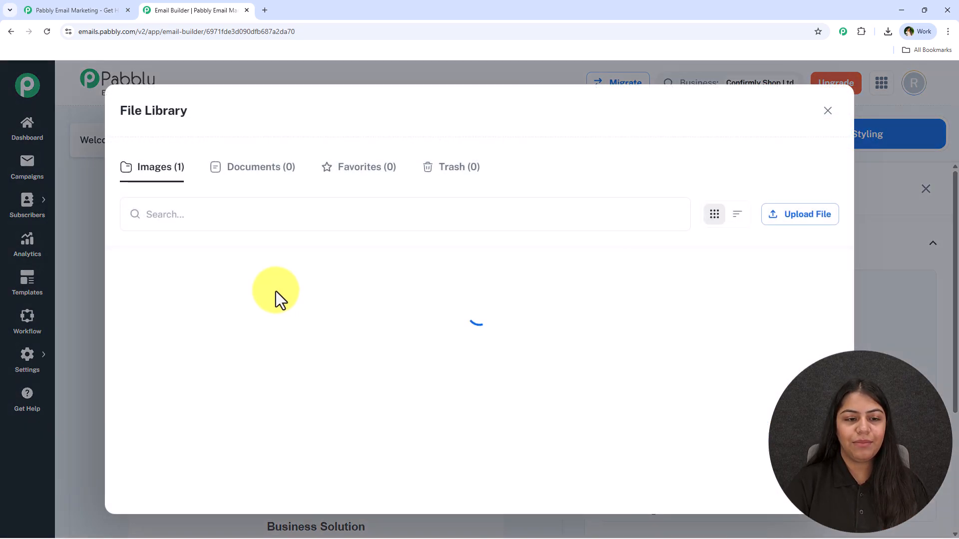
left_click(259, 179)
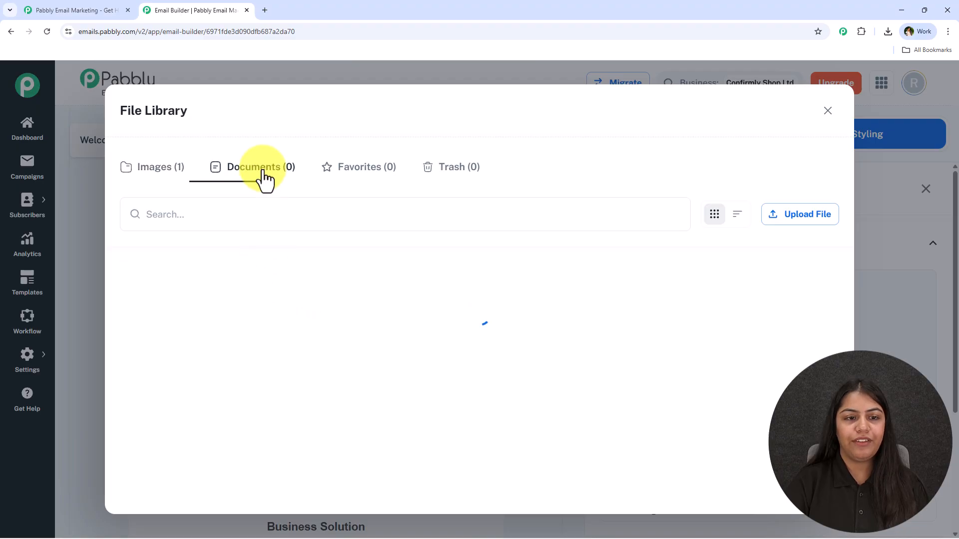
left_click(365, 168)
left_click(440, 170)
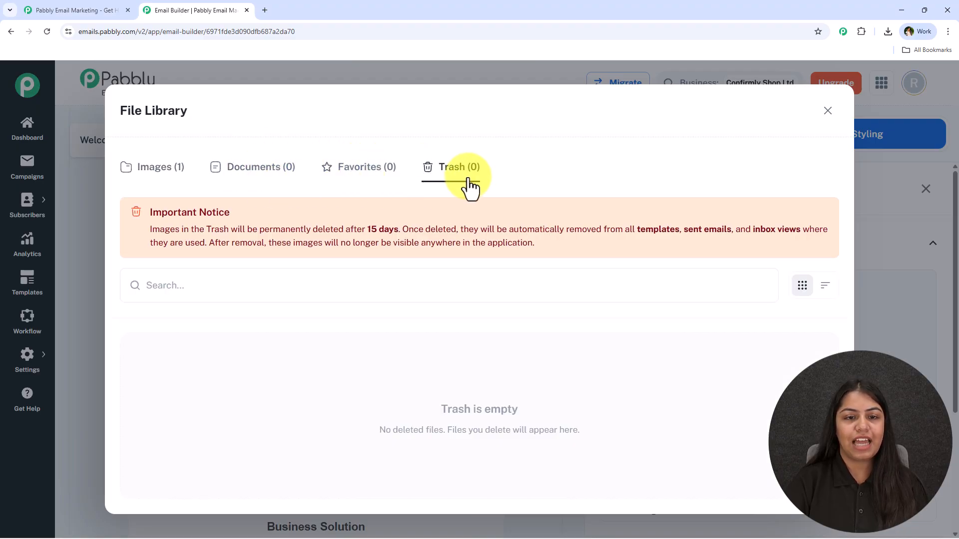
Insert the green envelope image from the library's images into the image block.
left_click(134, 169)
left_click(200, 355)
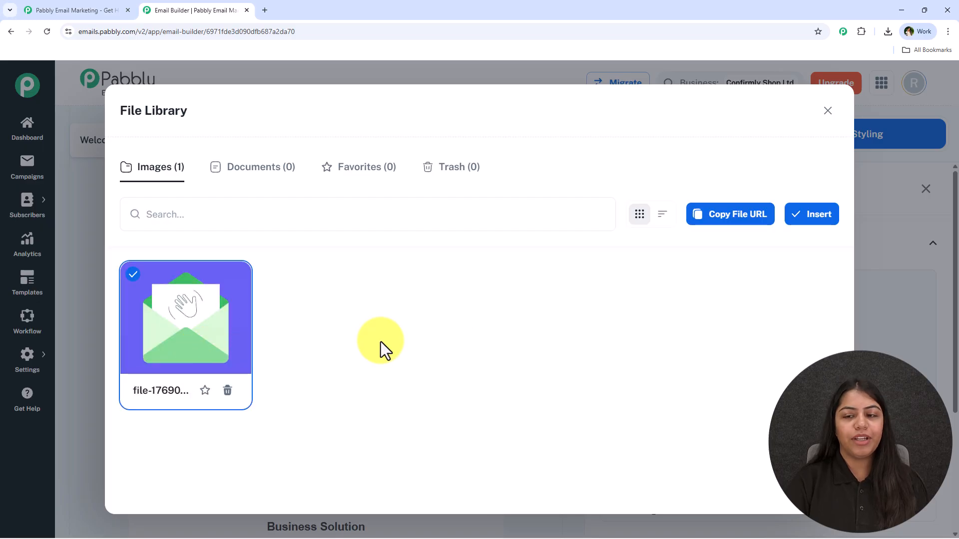
left_click(787, 222)
scroll(383, 325, "down", 2)
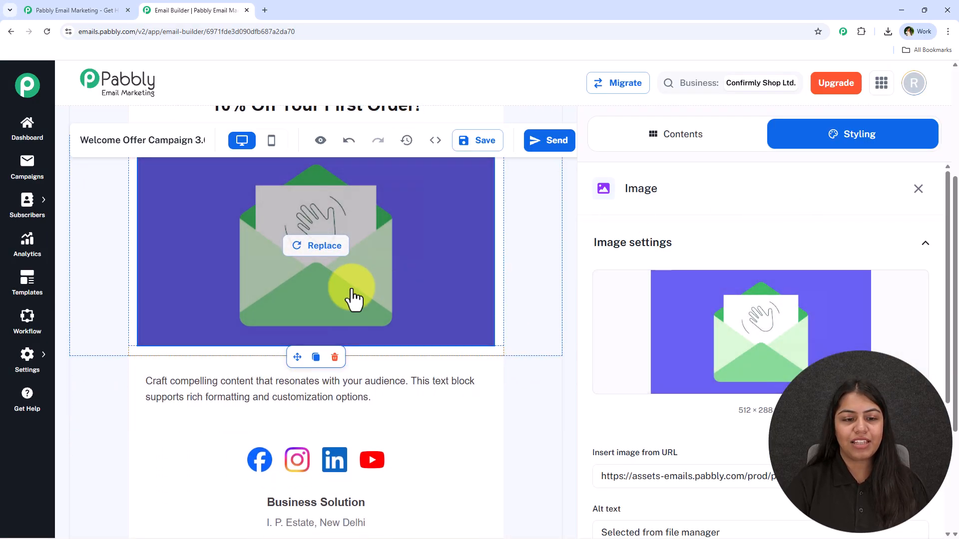
Replace the text block's placeholder with the welcome message offering a 10% first-purchase discount, code WELCOME10 and the confirmly.shop reference.
scroll(427, 330, "down", 1)
triple_click(359, 332)
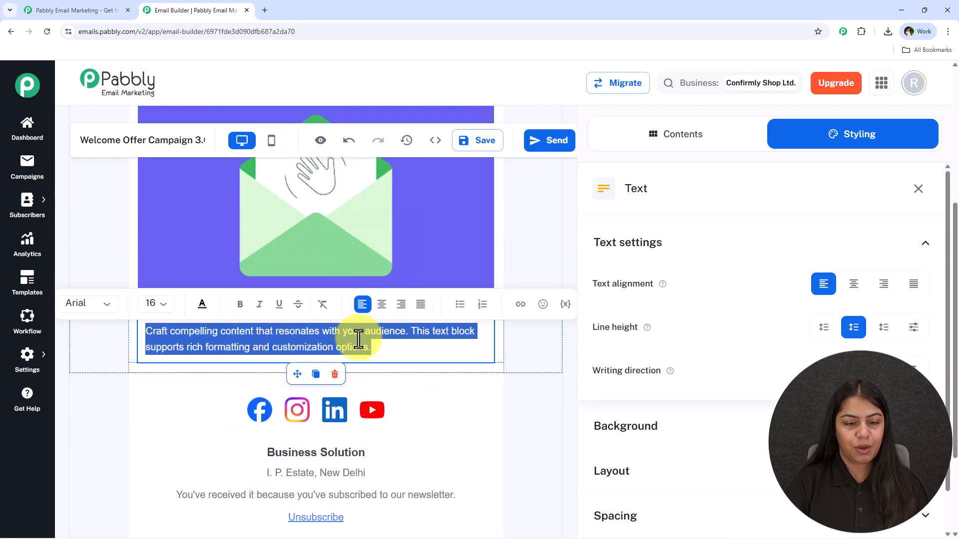
key("ctrl+v")
Replace the footer's business name with "Confirmly Shop Ltd." and its address with "© 2026 All Rights Reserved", "Website: confirmly.shop" and the support email.
scroll(356, 350, "down", 6)
left_click_drag(268, 368, 475, 426)
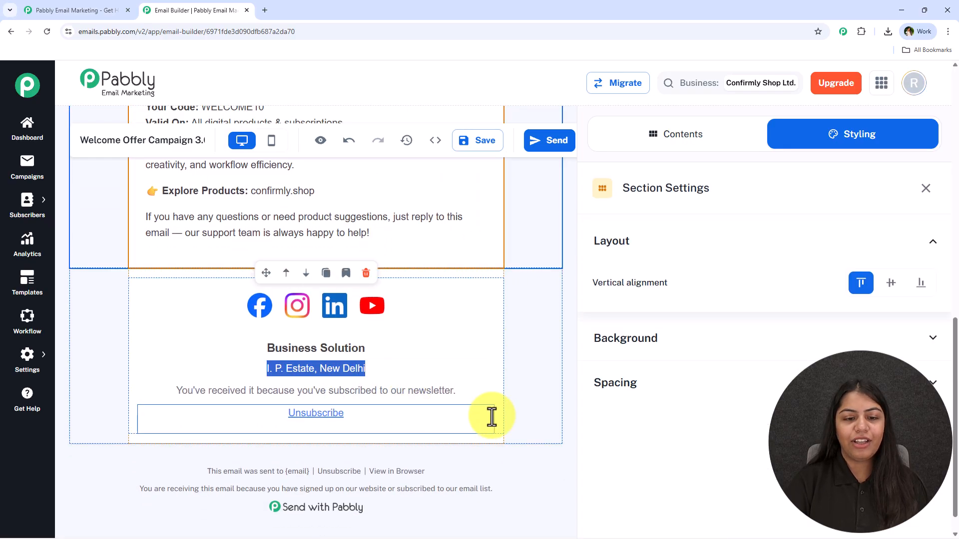
left_click(379, 355)
triple_click(379, 354)
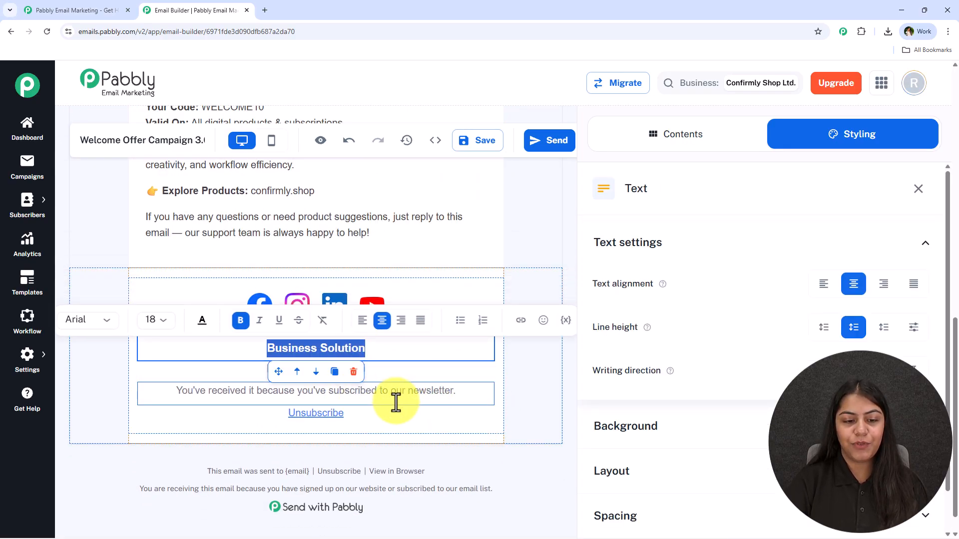
key("ctrl+v")
scroll(187, 370, "down", 1)
left_click_drag(261, 292, 369, 291)
left_click_drag(369, 325, 290, 337)
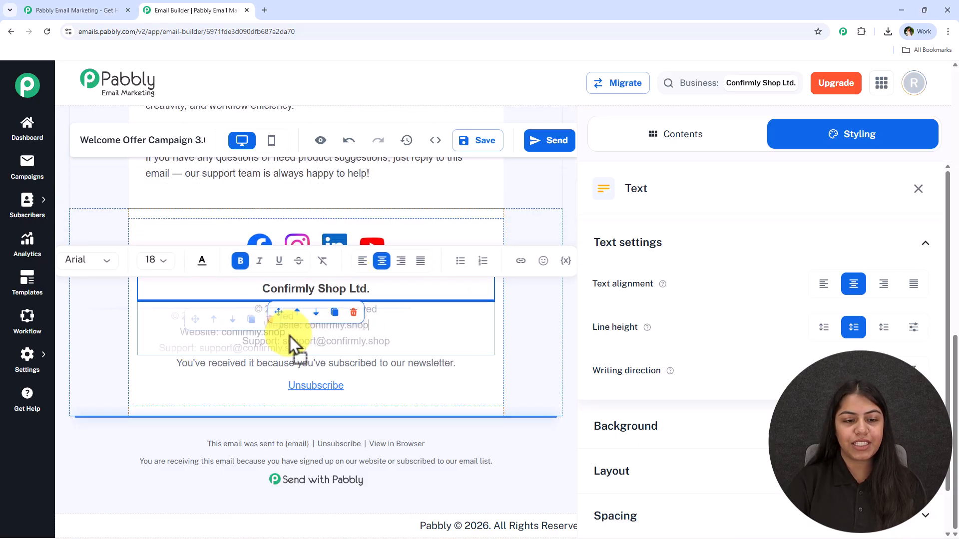
left_click_drag(366, 331, 310, 349)
left_click(395, 343)
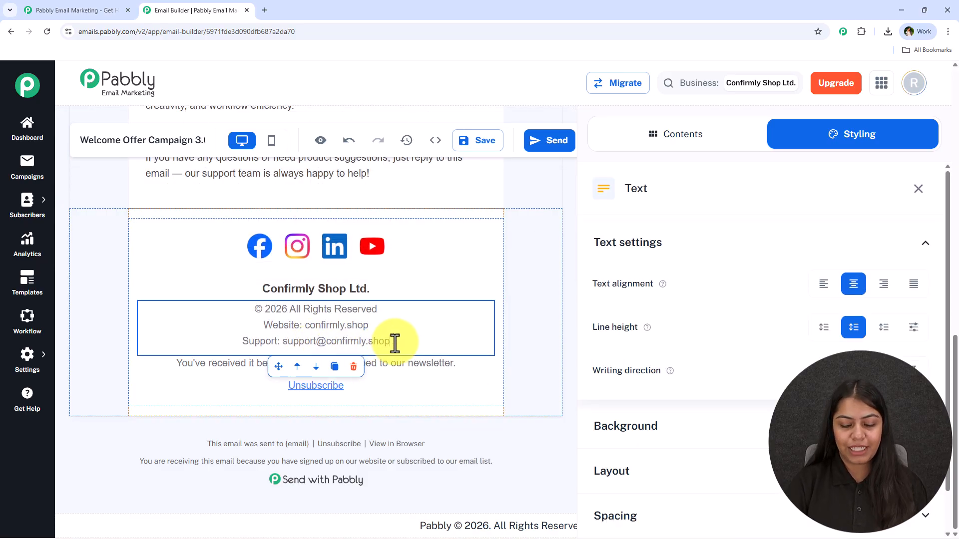
key("Escape")
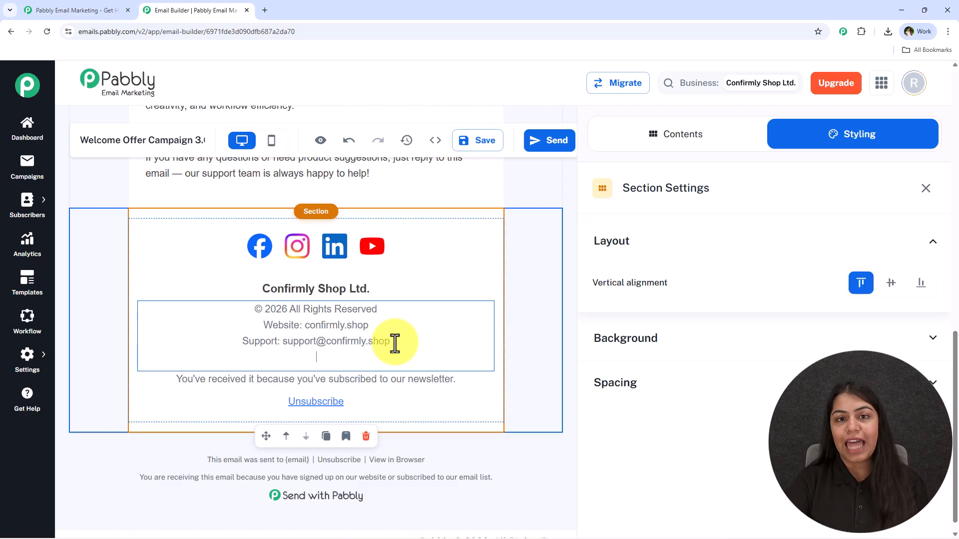
key("BackSpace")
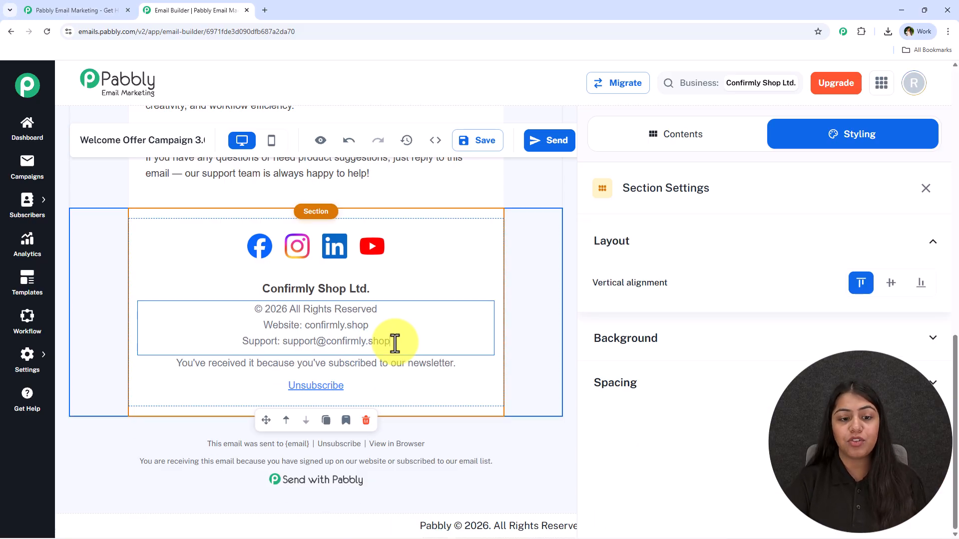
Try teal #087771 and cyan #00fff3 as the email's content background color, and turn the content background color off.
left_click(573, 384)
scroll(352, 297, "up", 15)
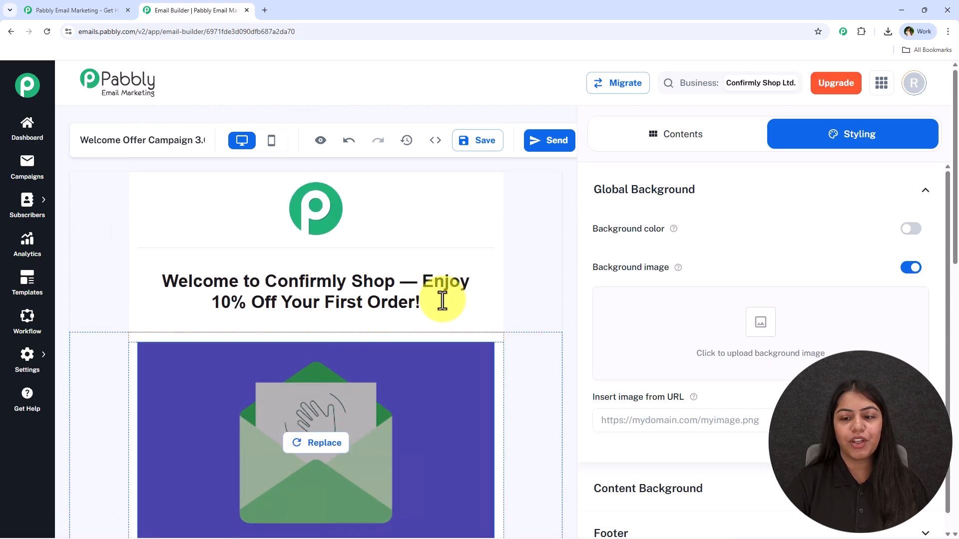
left_click(653, 480)
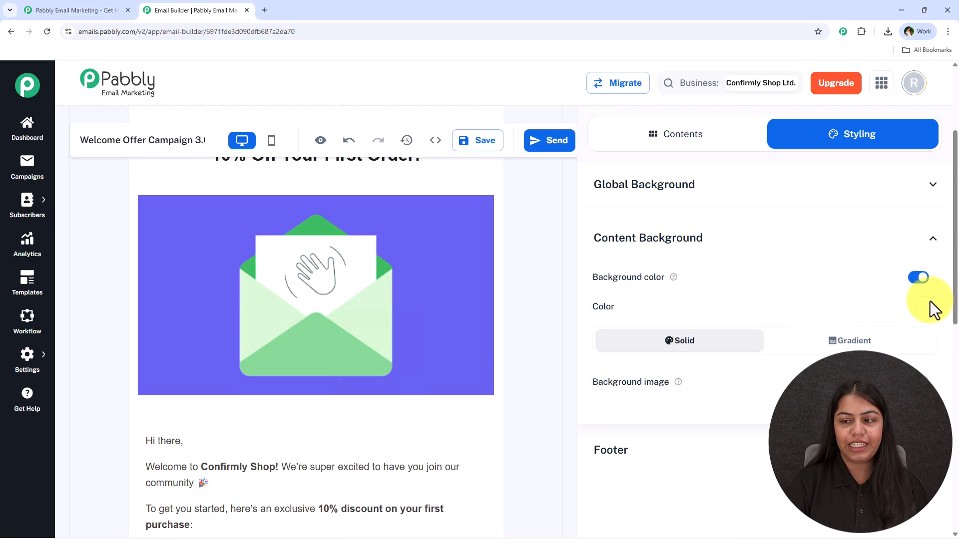
left_click(926, 307)
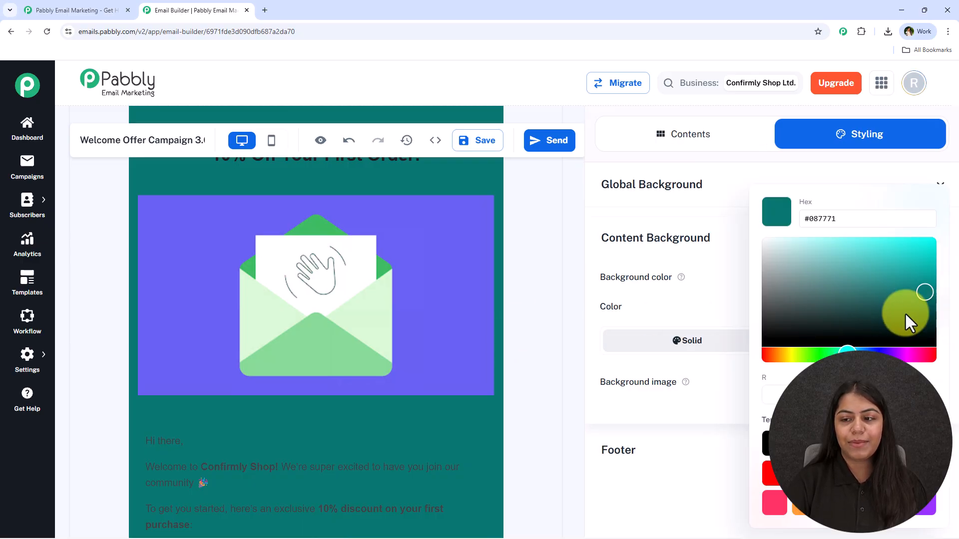
left_click(926, 238)
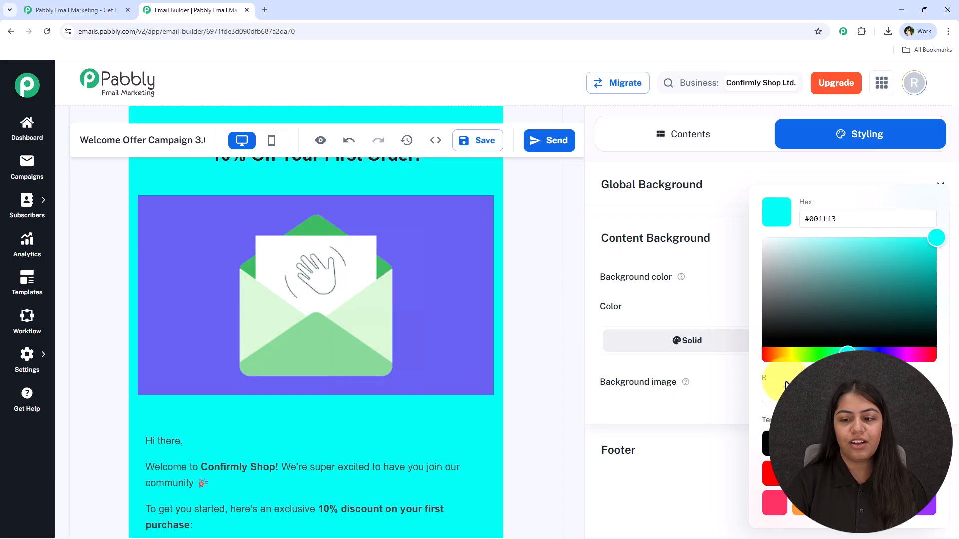
left_click(702, 305)
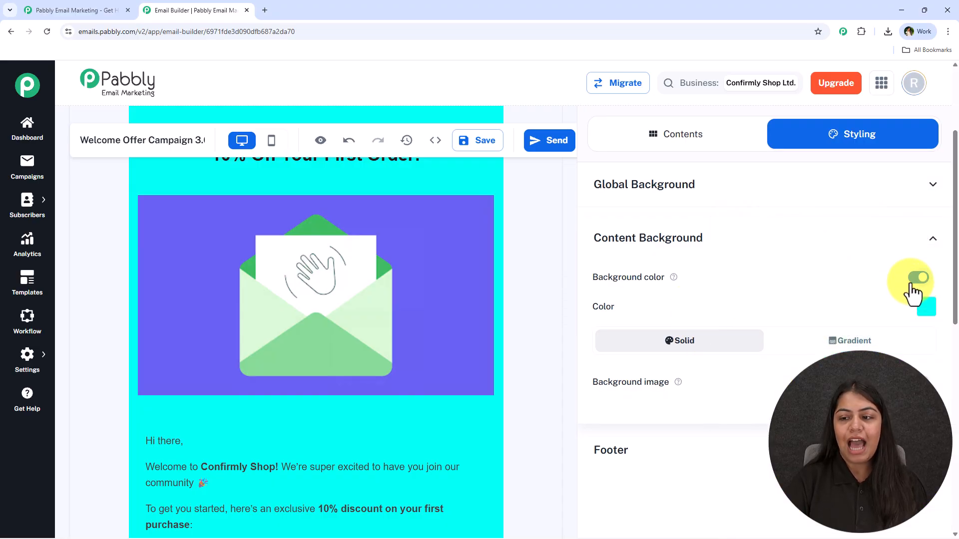
left_click(919, 279)
left_click(931, 238)
scroll(449, 285, "up", 3)
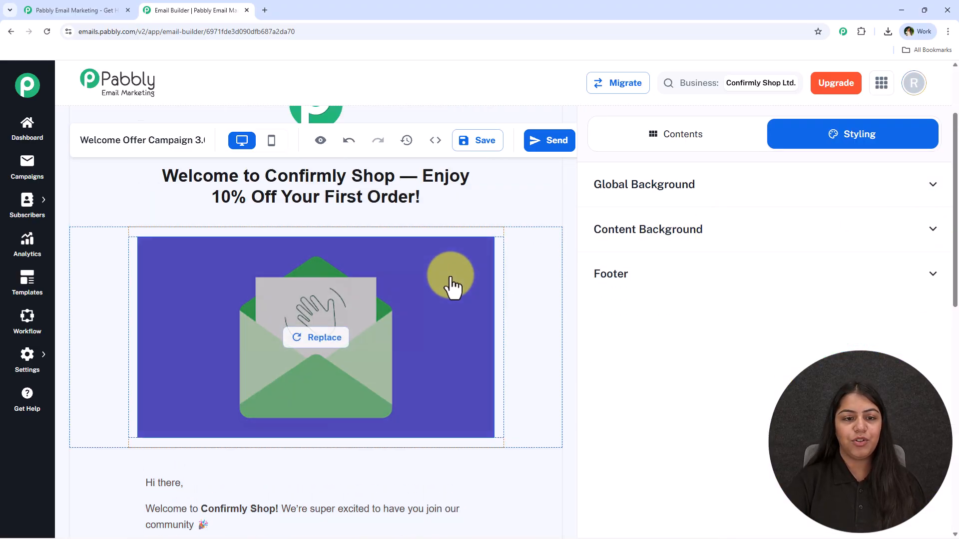
Review the whole email design from the logo header down to the footer.
scroll(449, 278, "down", 8)
scroll(452, 304, "down", 2)
scroll(456, 303, "up", 10)
left_click(737, 143)
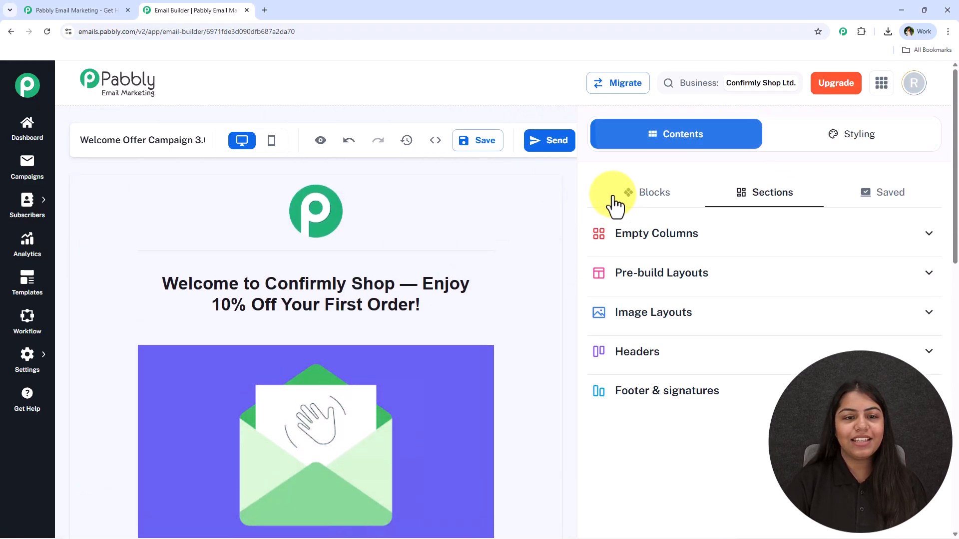
scroll(428, 310, "down", 7)
scroll(421, 307, "down", 6)
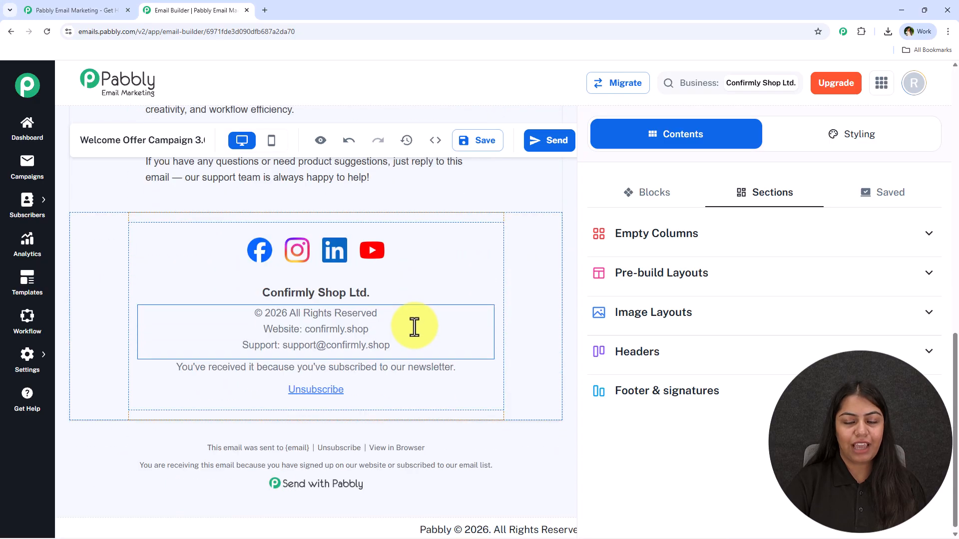
scroll(423, 325, "up", 12)
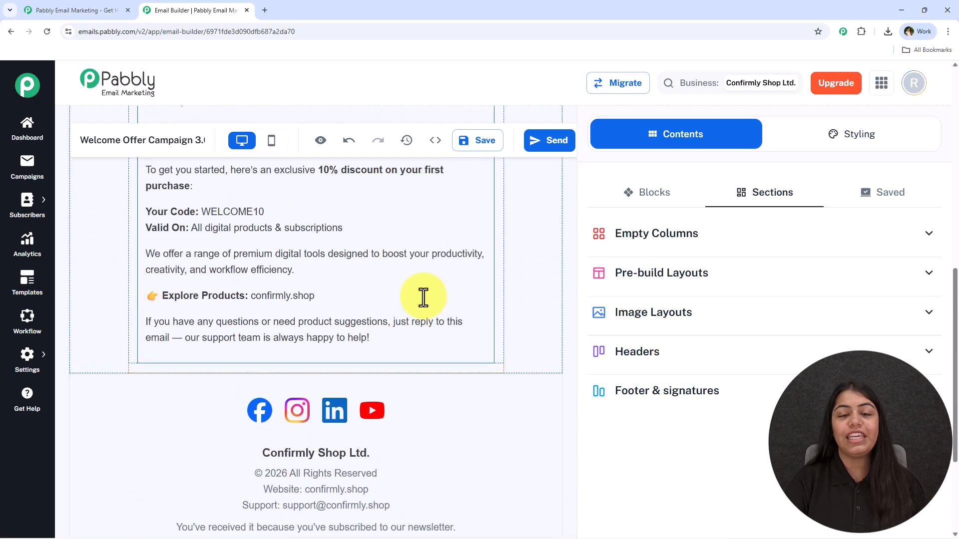
scroll(462, 292, "up", 3)
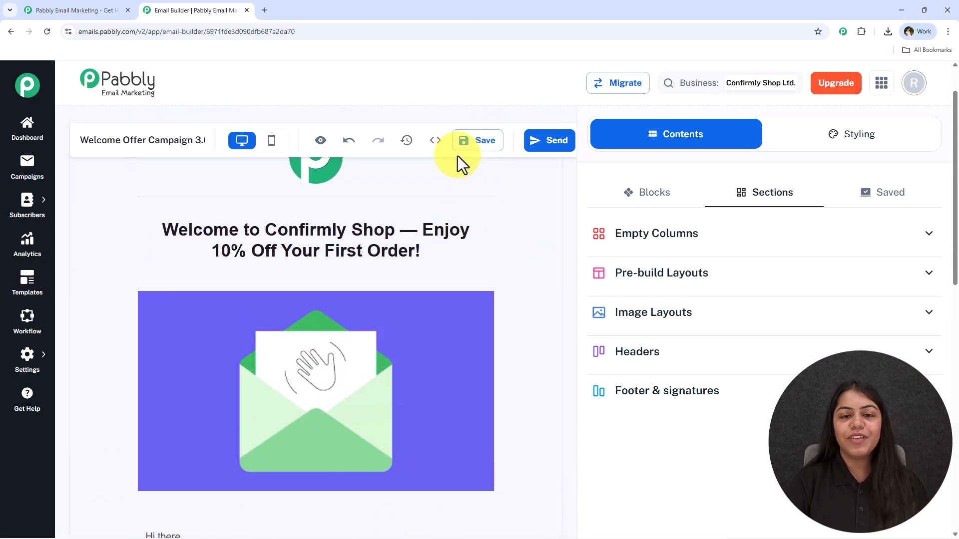
Proceed to the send setup of the campaign and check its name, subject and pre header.
left_click(549, 141)
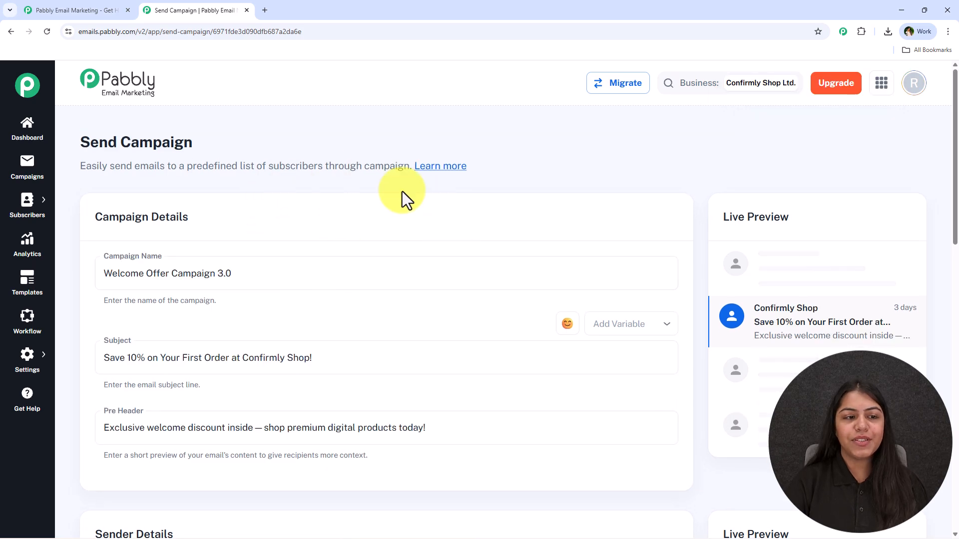
scroll(549, 250, "down", 2)
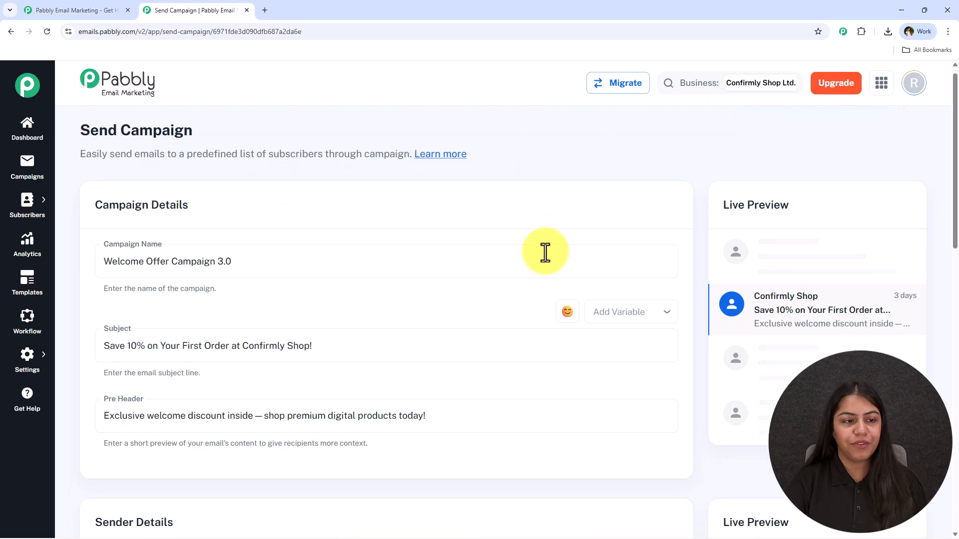
scroll(257, 180, "down", 1)
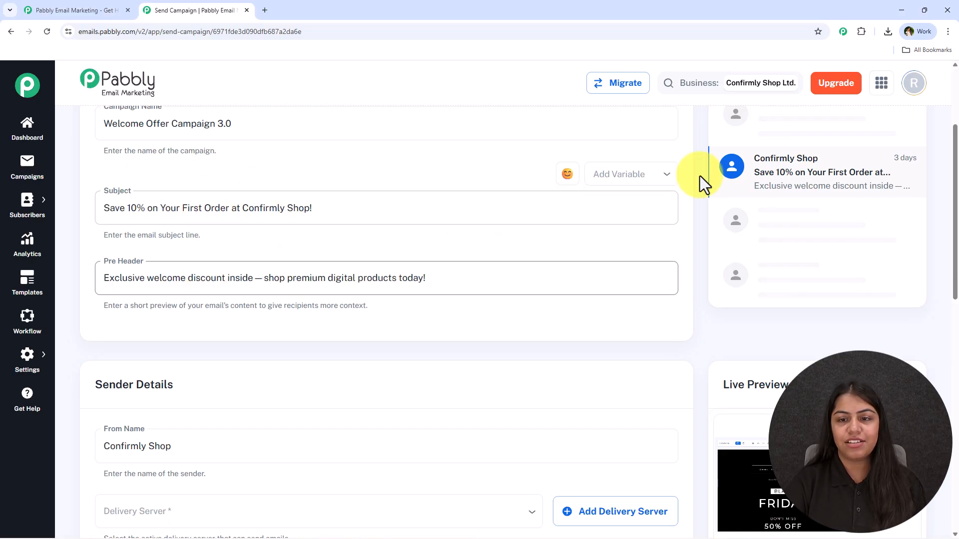
Try adding the First Name variable to the email subject, and remove {first_name} from it.
left_click(666, 173)
left_click(614, 199)
left_click_drag(392, 212, 313, 215)
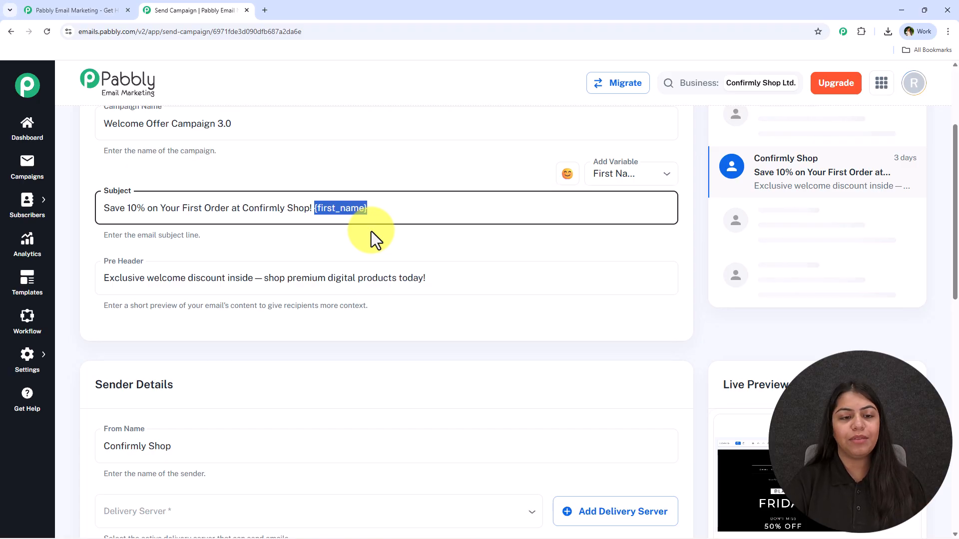
left_click(39, 368)
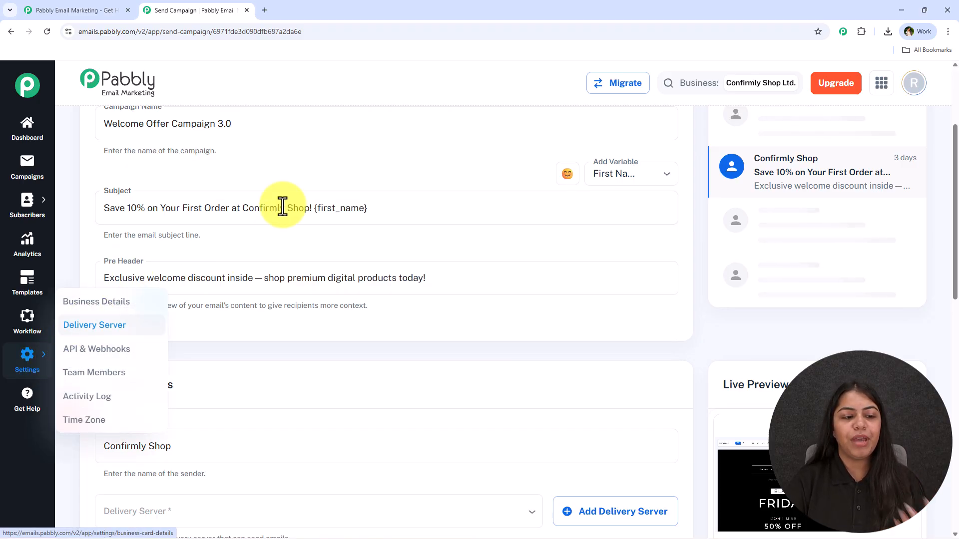
left_click_drag(315, 208, 574, 196)
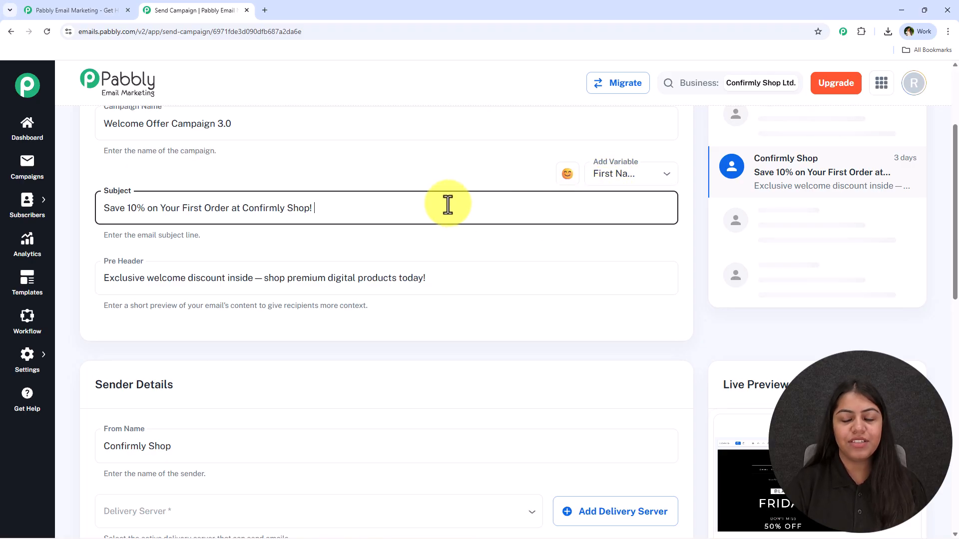
left_click(454, 175)
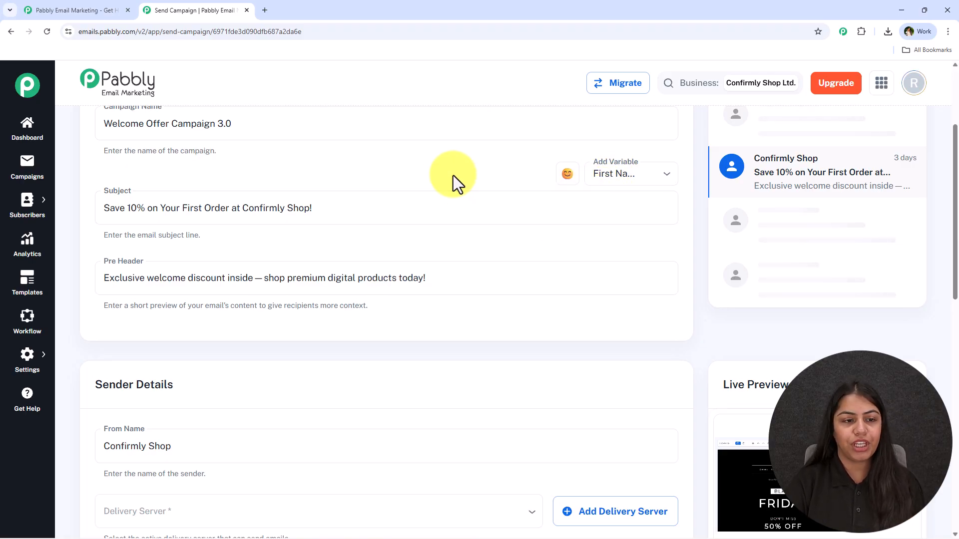
Examine the campaign's pre header and sender details, including the From Name, delivery server and From Email settings.
left_click(321, 279)
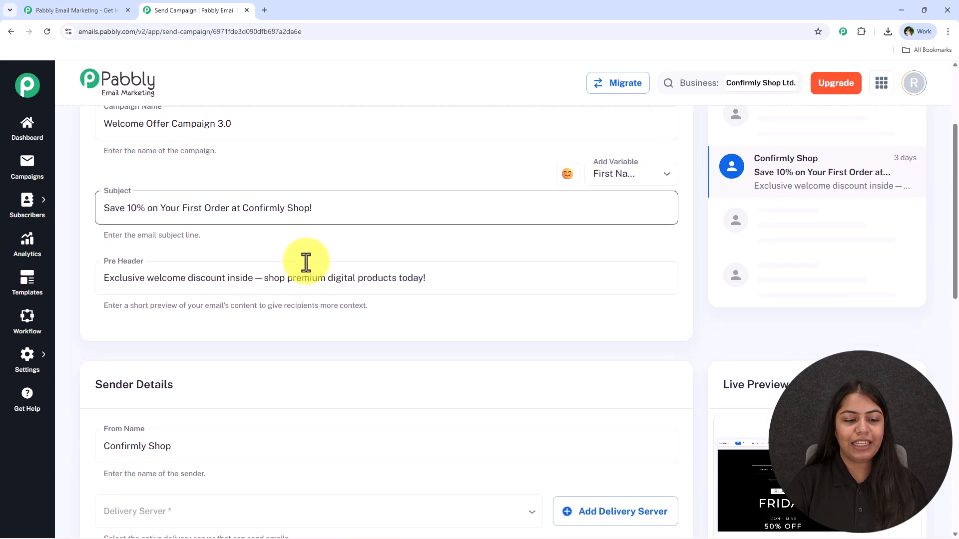
scroll(306, 262, "down", 5)
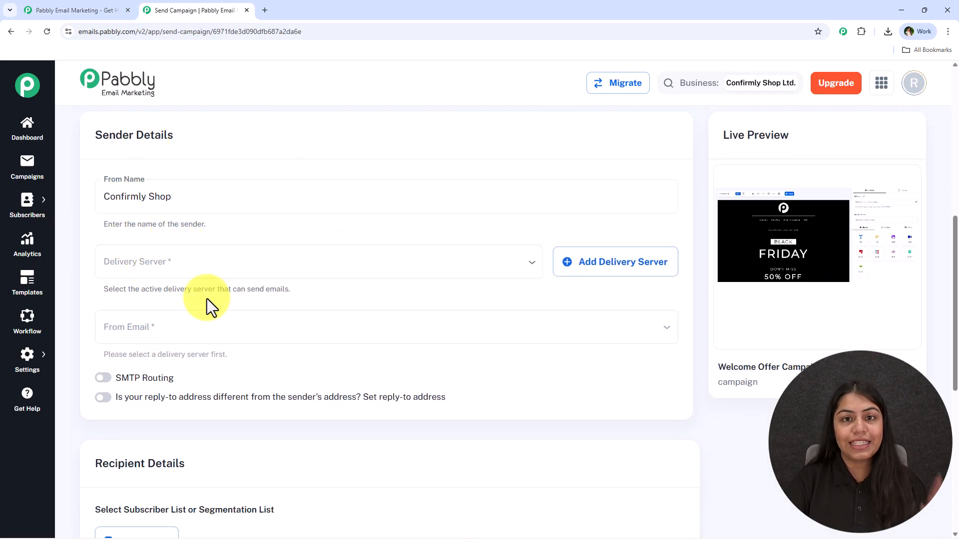
scroll(156, 272, "up", 7)
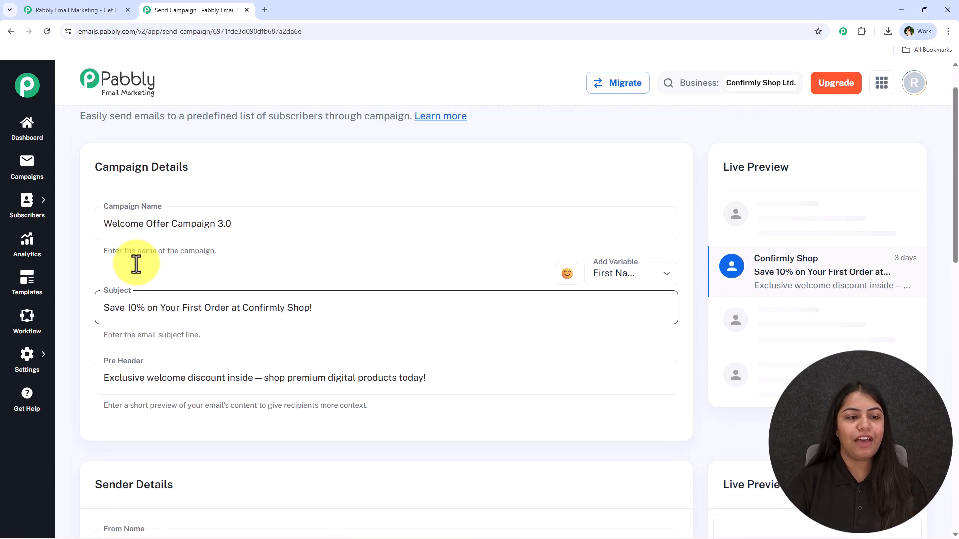
scroll(492, 214, "down", 7)
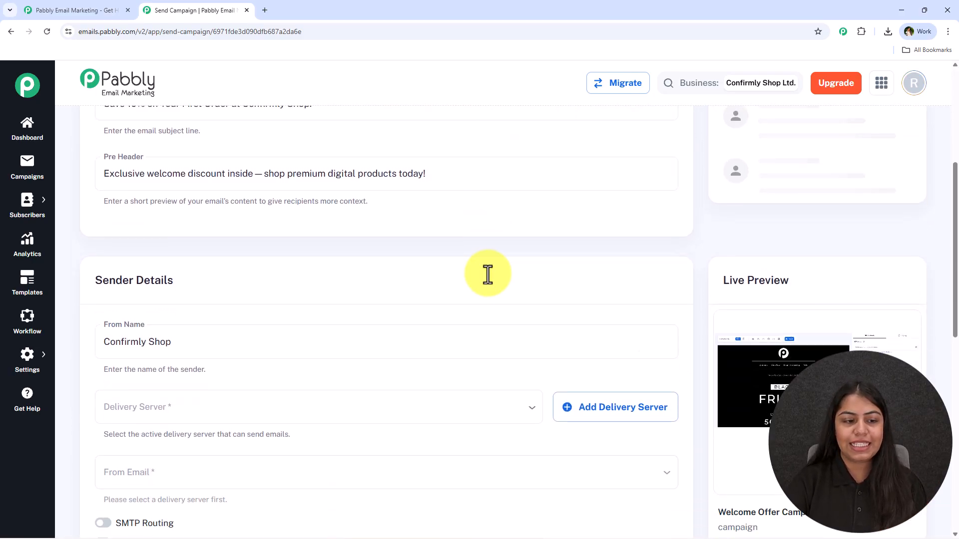
left_click(164, 198)
left_click(220, 164)
scroll(215, 224, "down", 2)
left_click(207, 171)
left_click(293, 138)
scroll(250, 221, "up", 1)
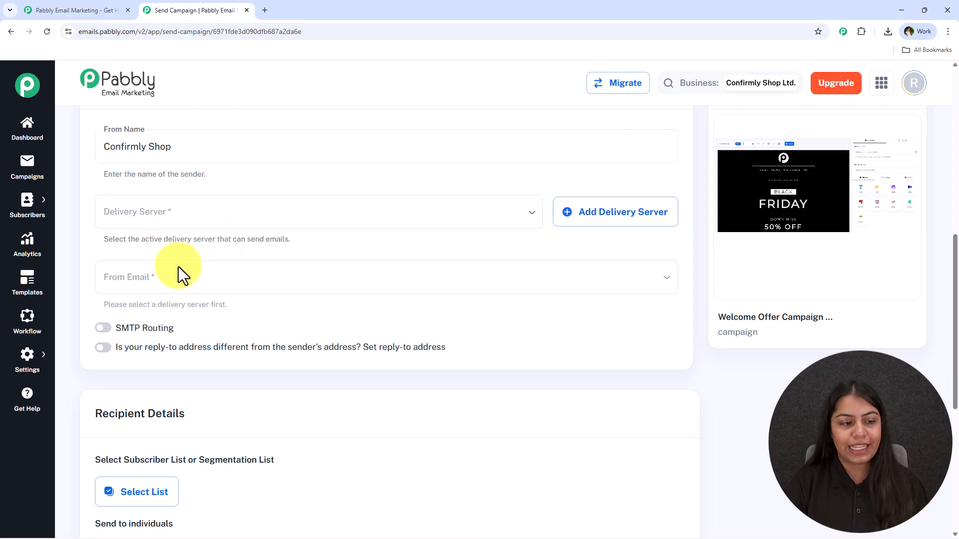
Open the delivery server settings from the sender details, view the form for adding a delivery server, and cancel it.
mouse_move(28, 359)
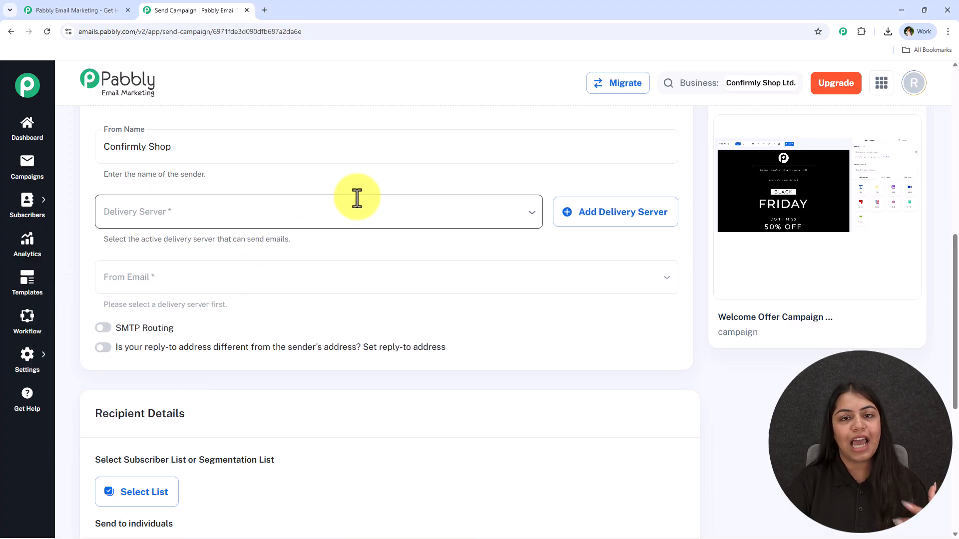
left_click(645, 217)
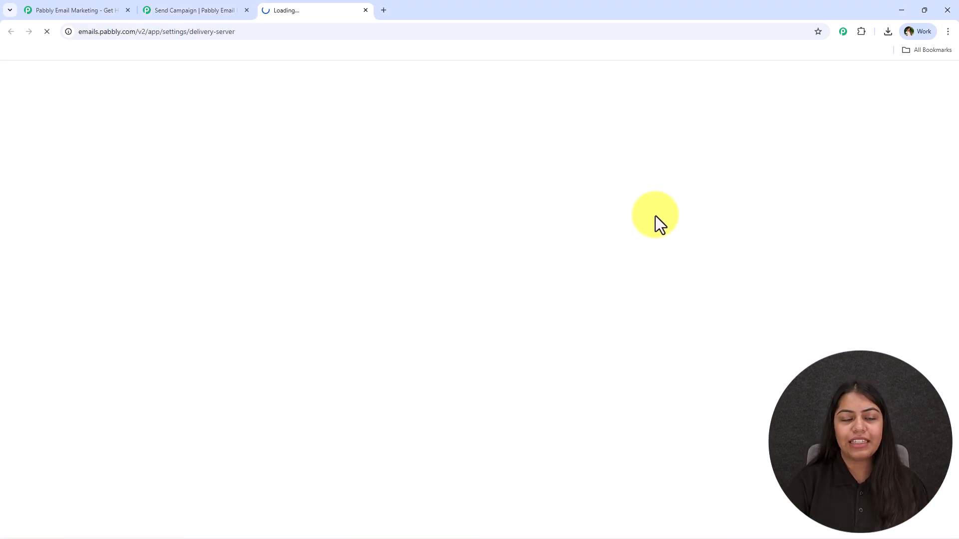
left_click(223, 10)
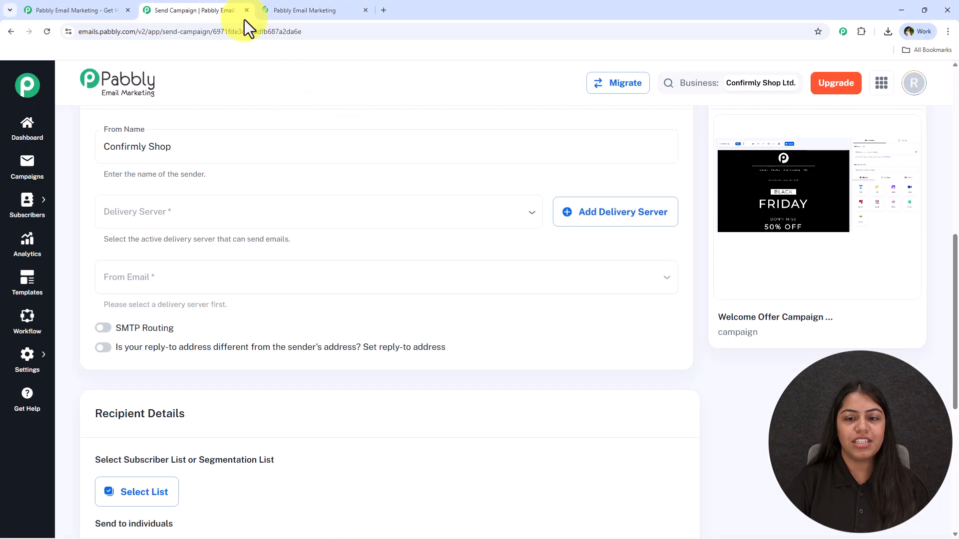
left_click(341, 2)
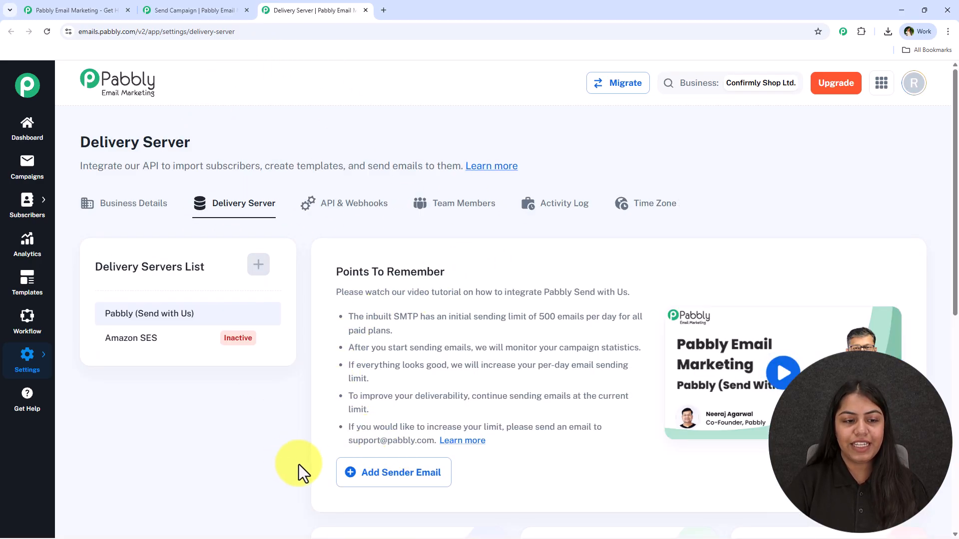
left_click(258, 264)
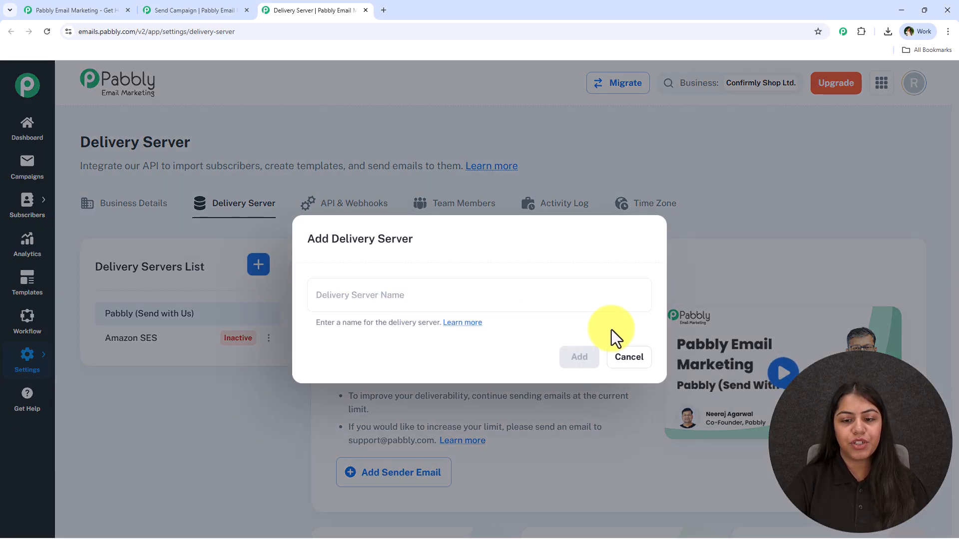
left_click(620, 356)
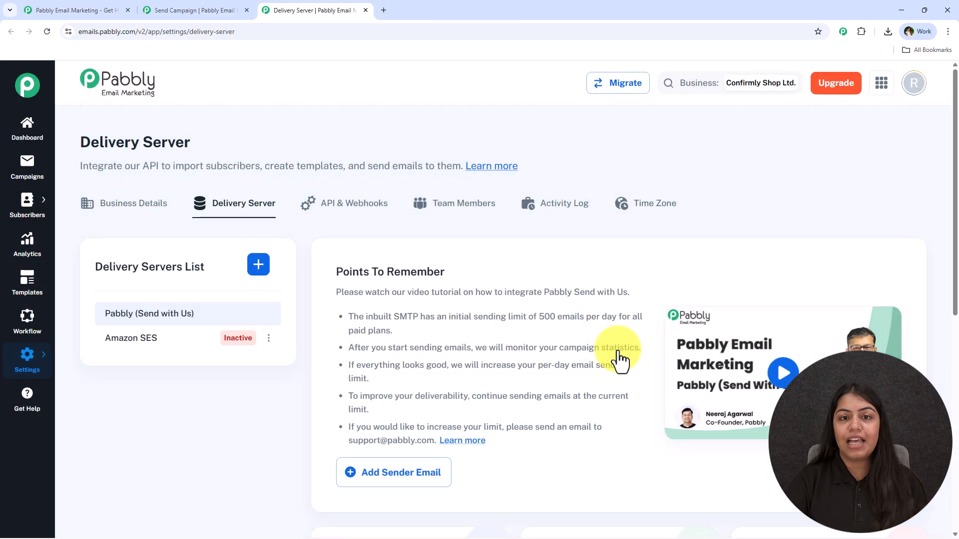
Return to the campaign's send setup and choose Send With Us (PMTA) as the delivery server.
left_click(199, 10)
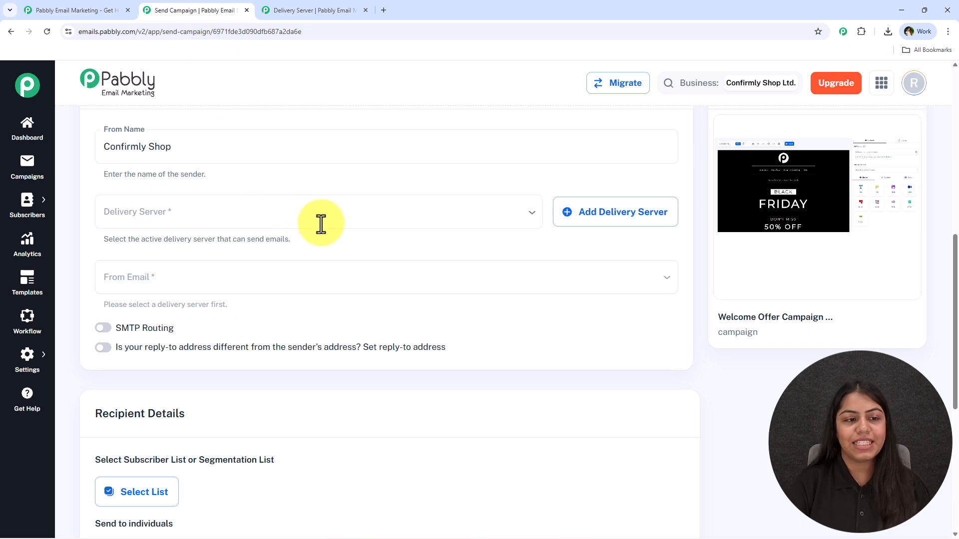
scroll(318, 240, "up", 1)
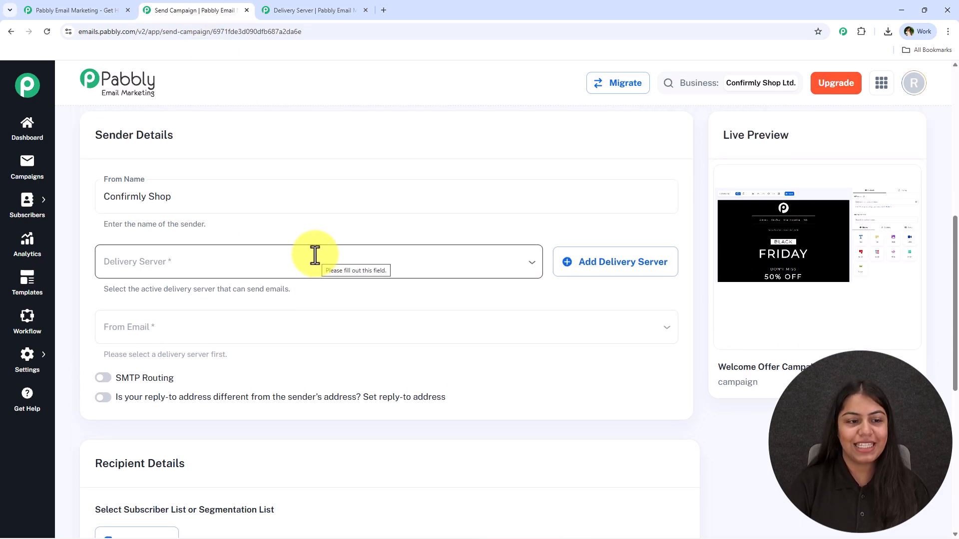
scroll(260, 245, "down", 1)
left_click(194, 225)
left_click(189, 242)
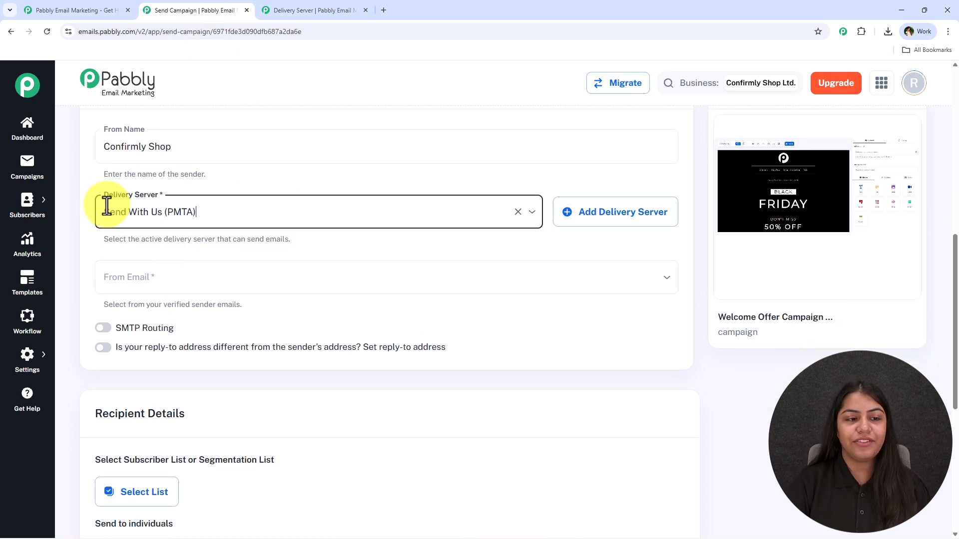
Choose the verified Confirmly Shop sender address as the From Email and check its approval status.
scroll(190, 235, "down", 2)
scroll(200, 240, "up", 1)
left_click(248, 229)
left_click(124, 258)
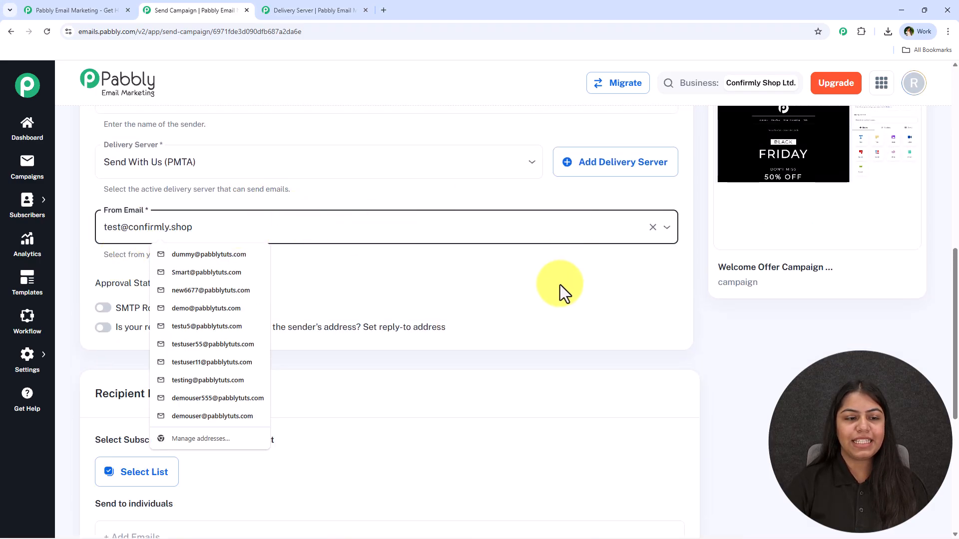
left_click(551, 296)
scroll(552, 295, "down", 2)
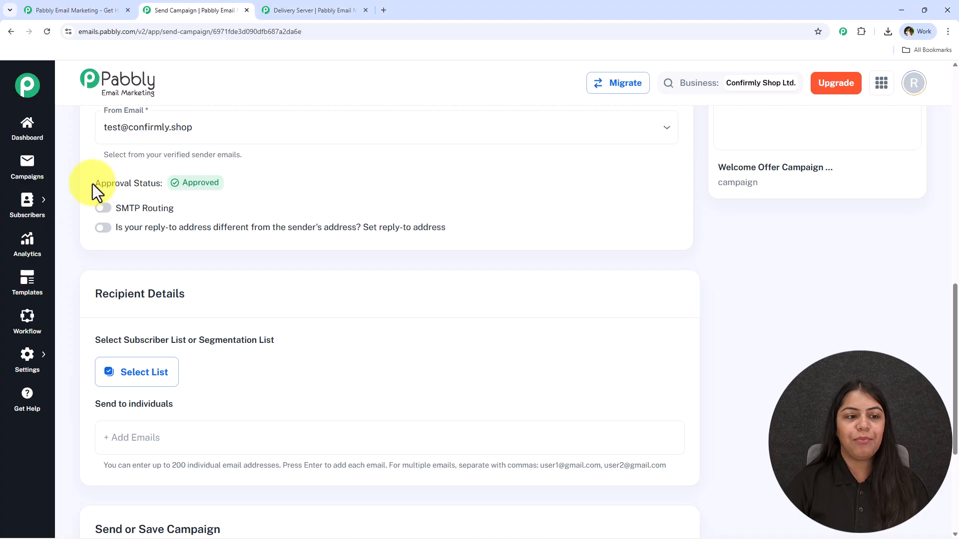
left_click(247, 181)
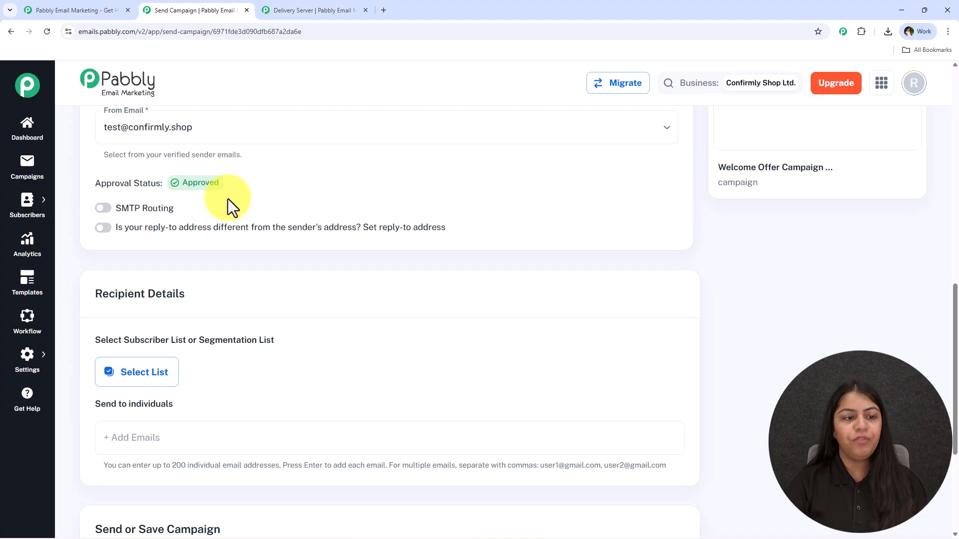
View the SMTP Routing settings without saving, and try enabling a separate reply-to address before turning it off again.
left_click(102, 209)
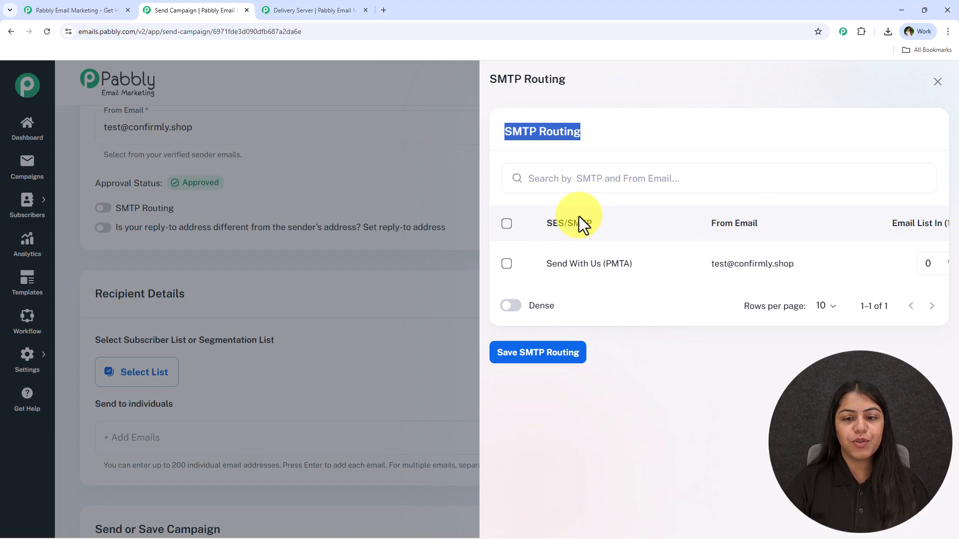
left_click(937, 81)
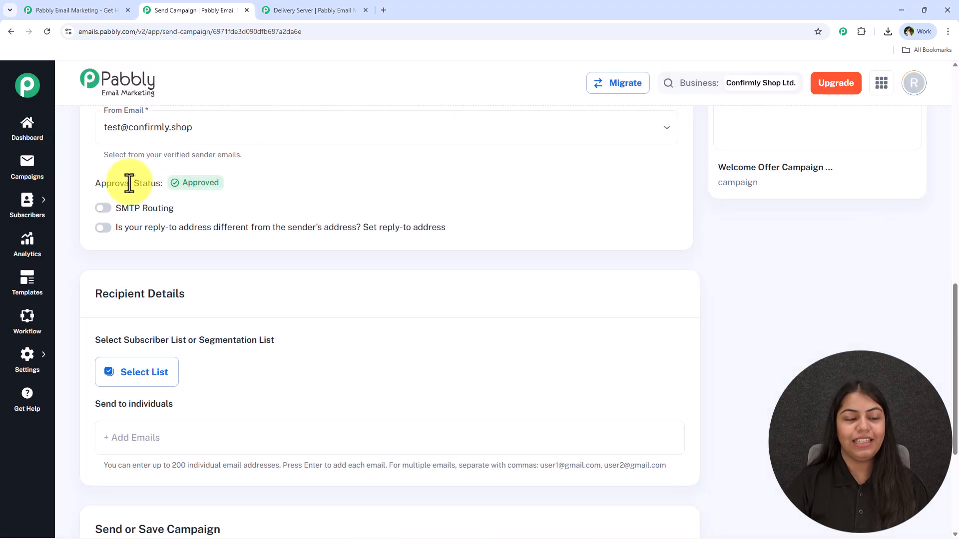
left_click(102, 228)
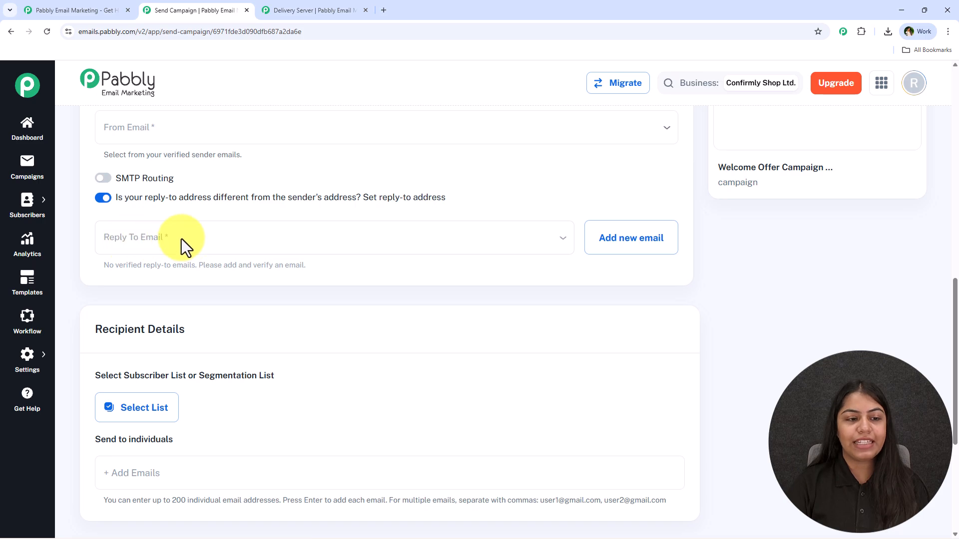
left_click(104, 198)
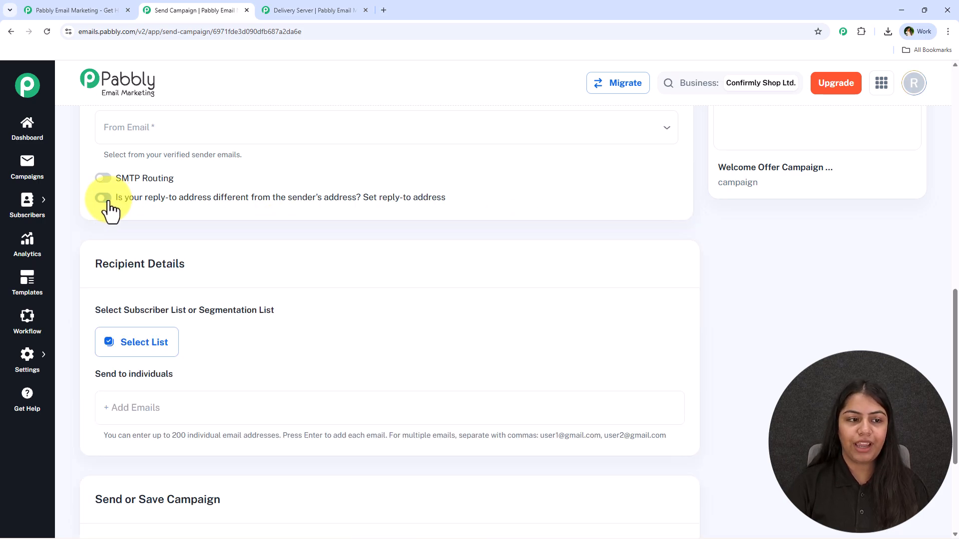
Include the default list in the campaign's recipient lists and confirm the selection.
scroll(216, 247, "down", 2)
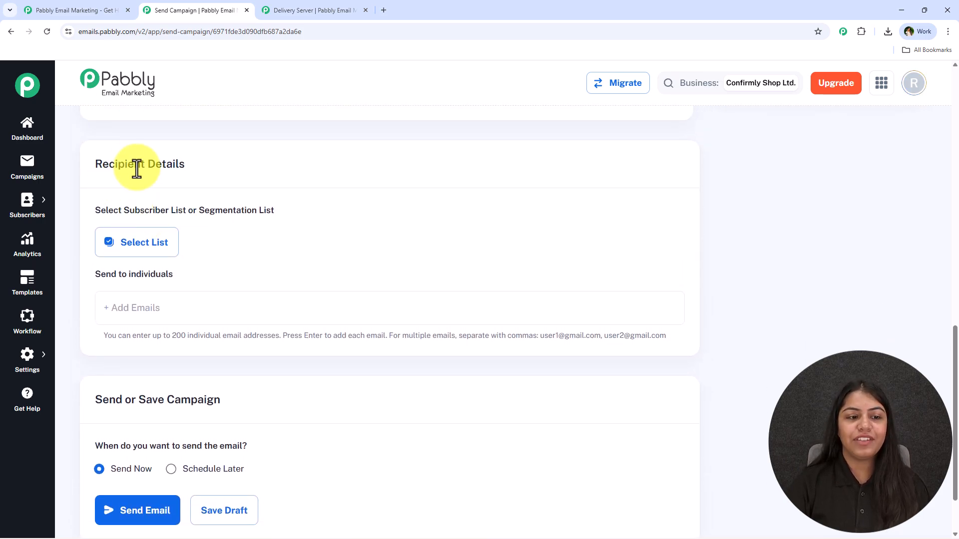
left_click_drag(97, 218, 280, 213)
left_click(242, 222)
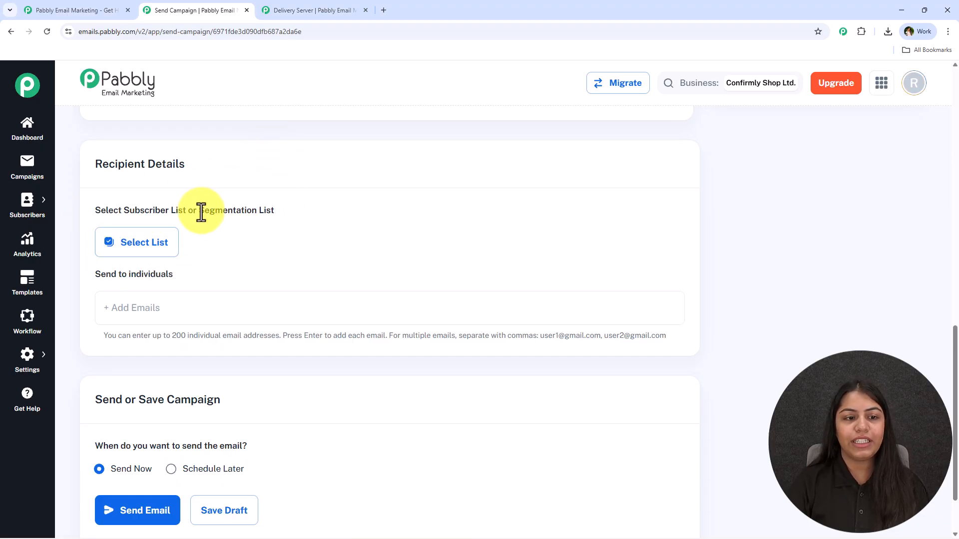
left_click(166, 244)
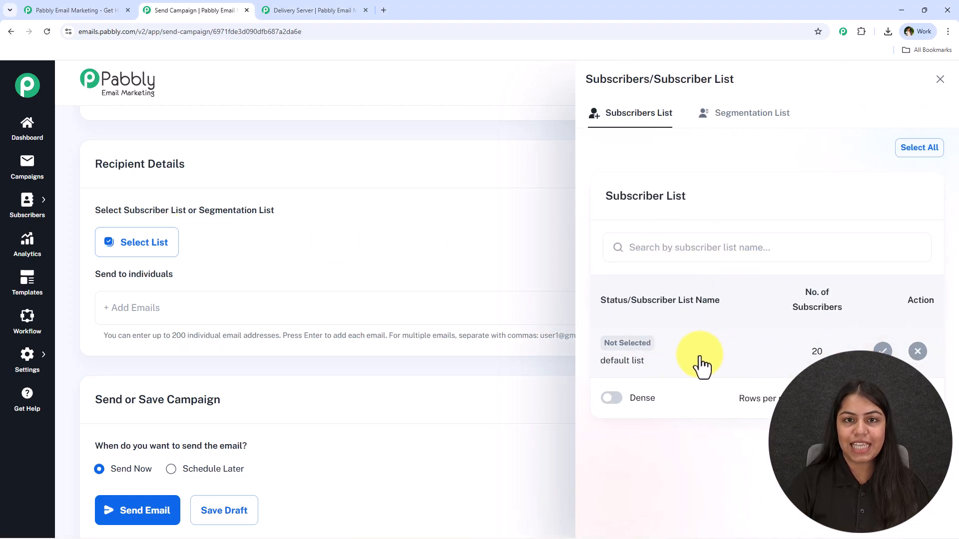
left_click(883, 352)
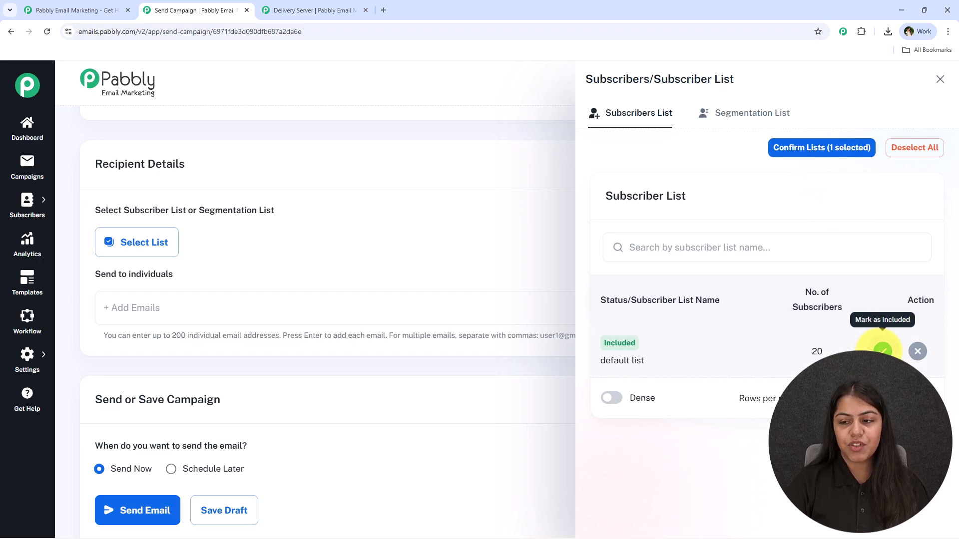
left_click(815, 158)
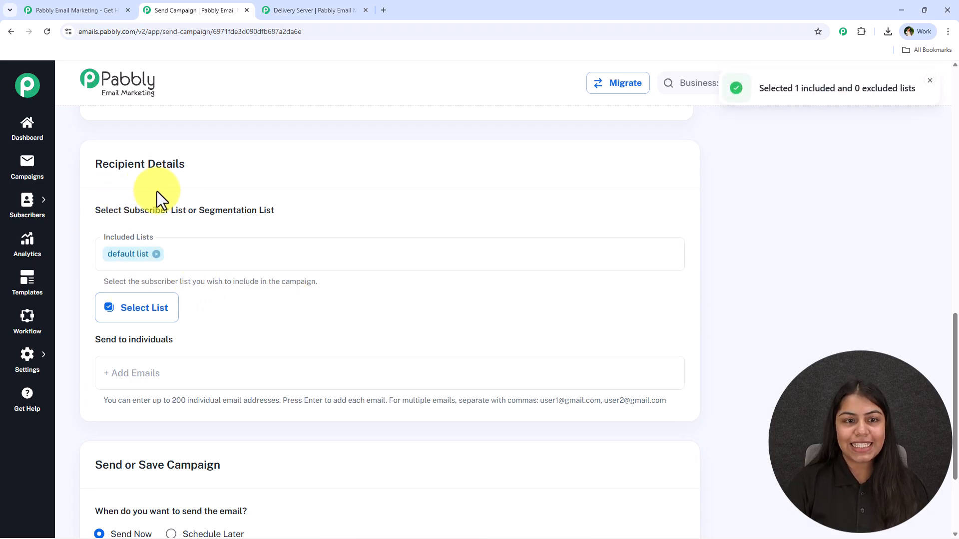
Try adding two individual recipient email addresses alongside the included list, and remove both of them.
scroll(249, 233, "down", 2)
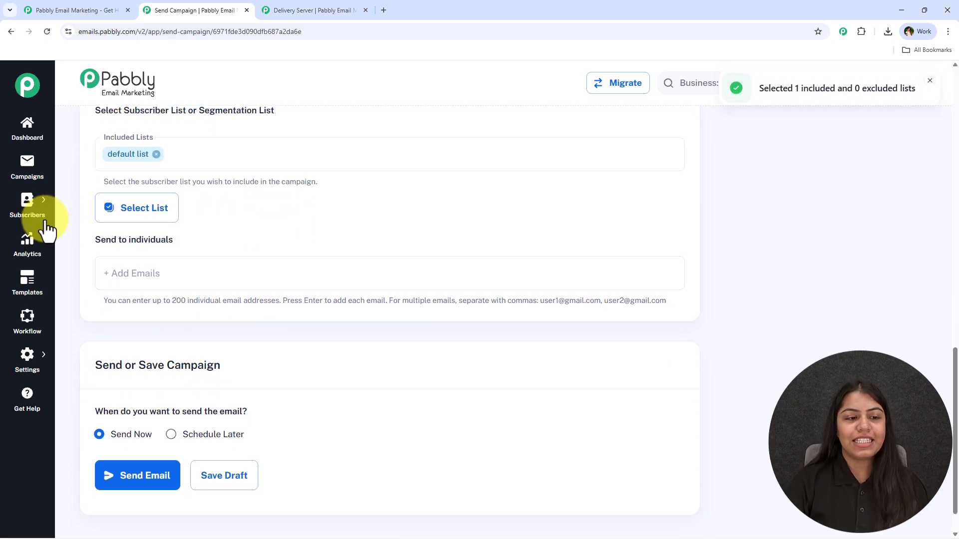
left_click(339, 276)
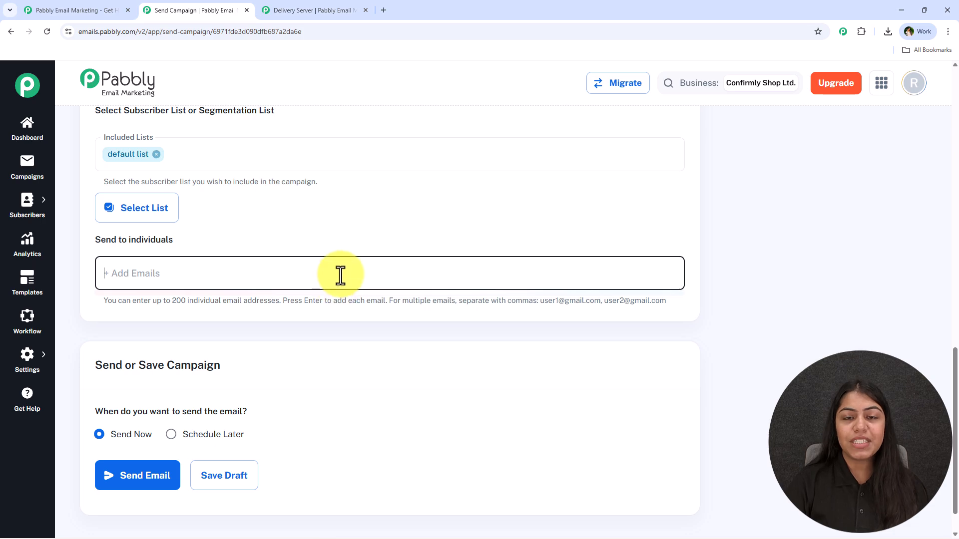
type("t")
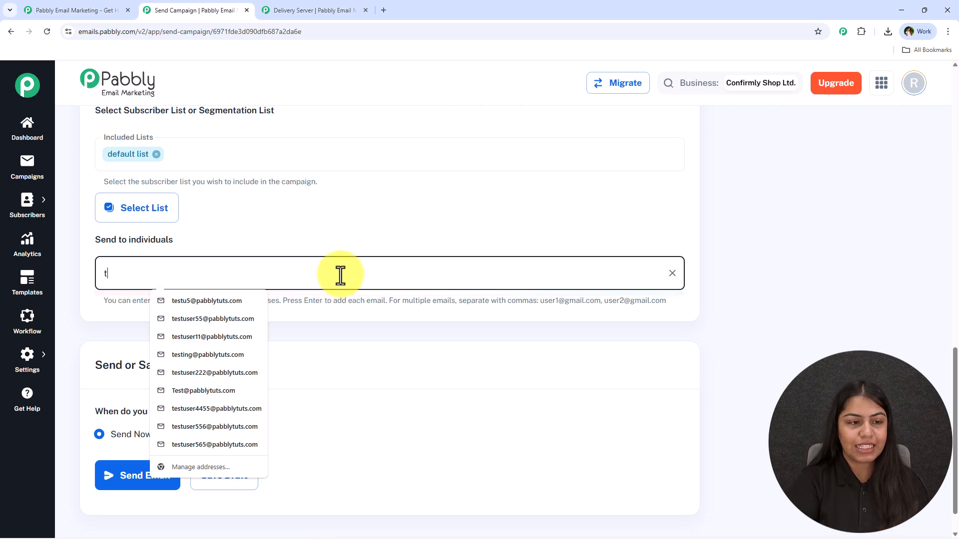
type("est@")
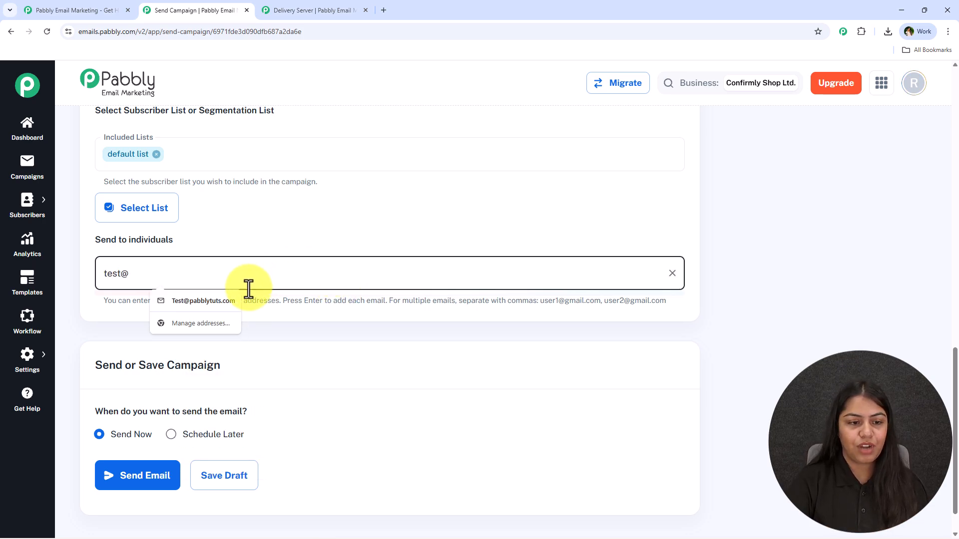
left_click(227, 300)
key("Return")
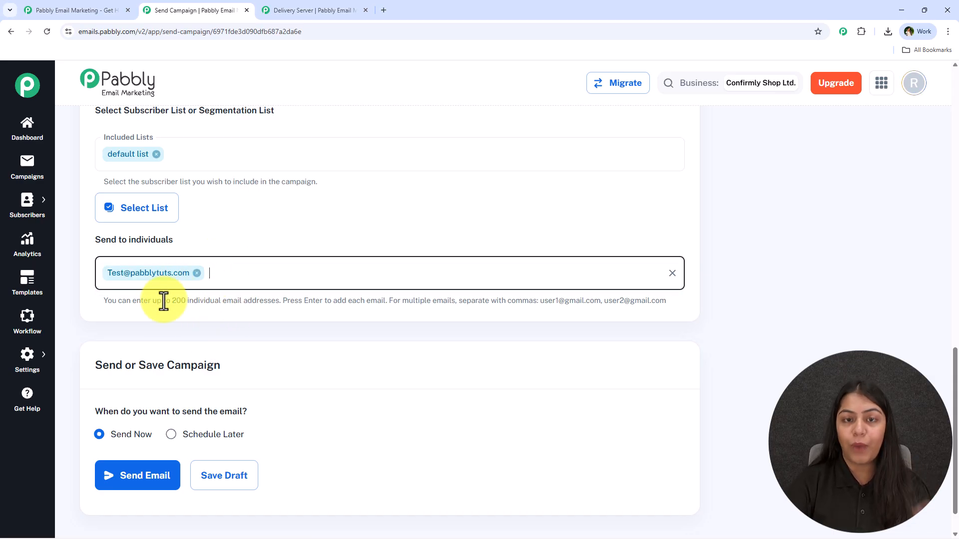
type("dem")
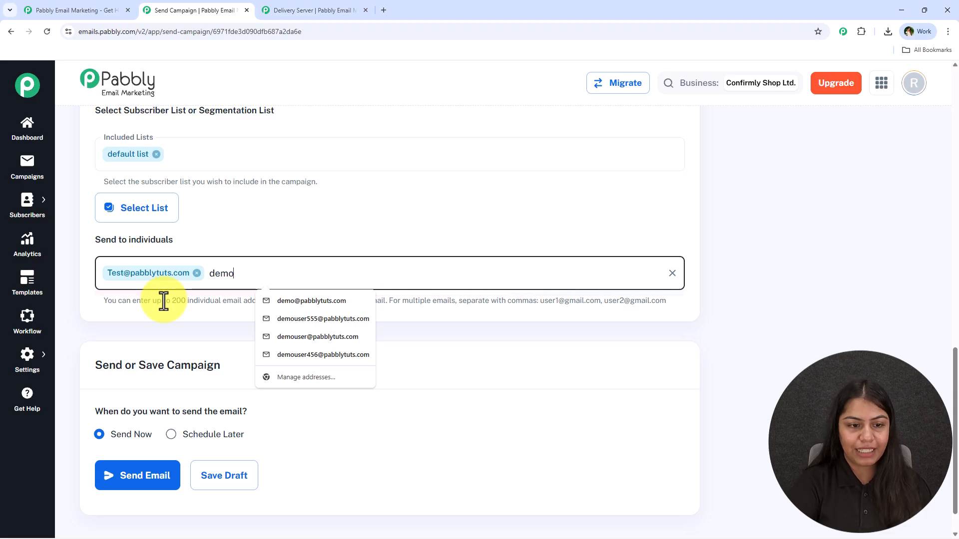
type("o")
left_click(277, 301)
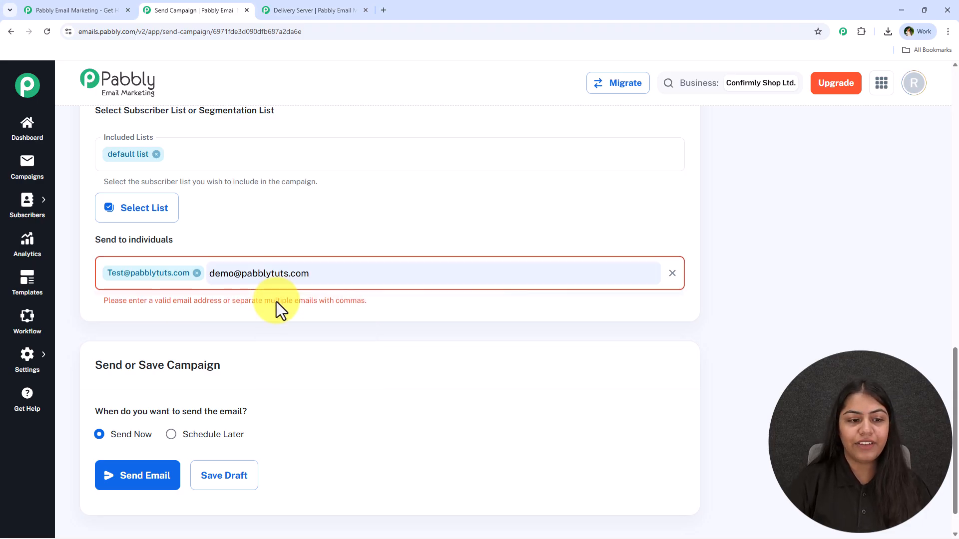
key("Return")
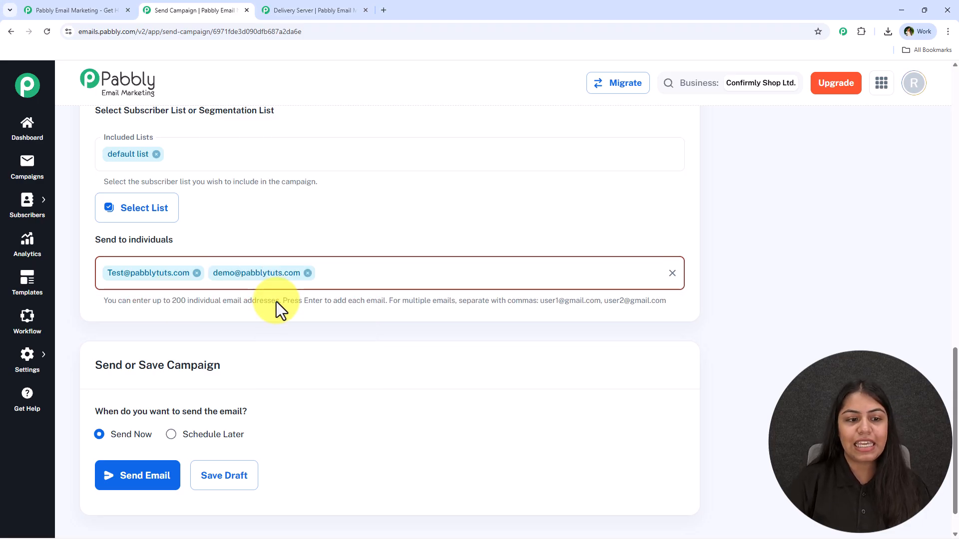
left_click(308, 273)
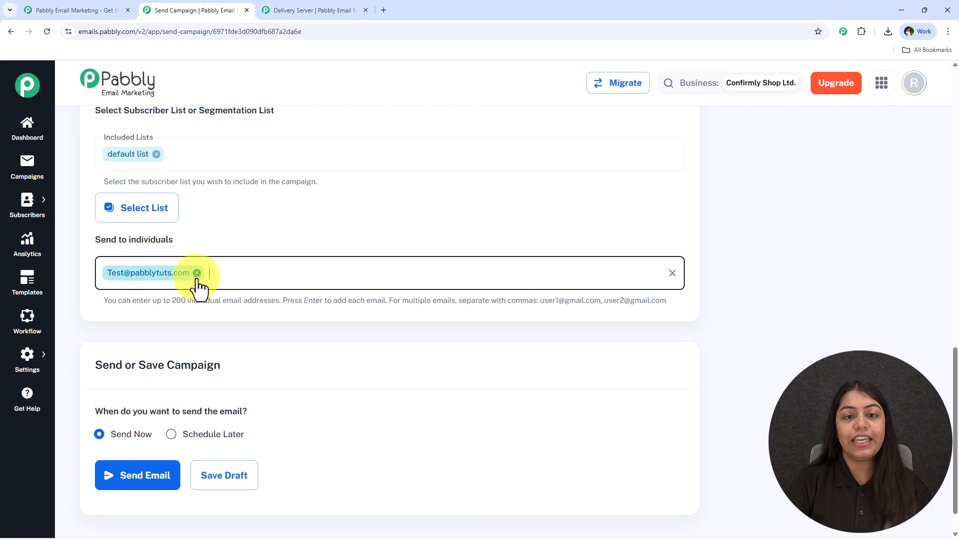
left_click(197, 273)
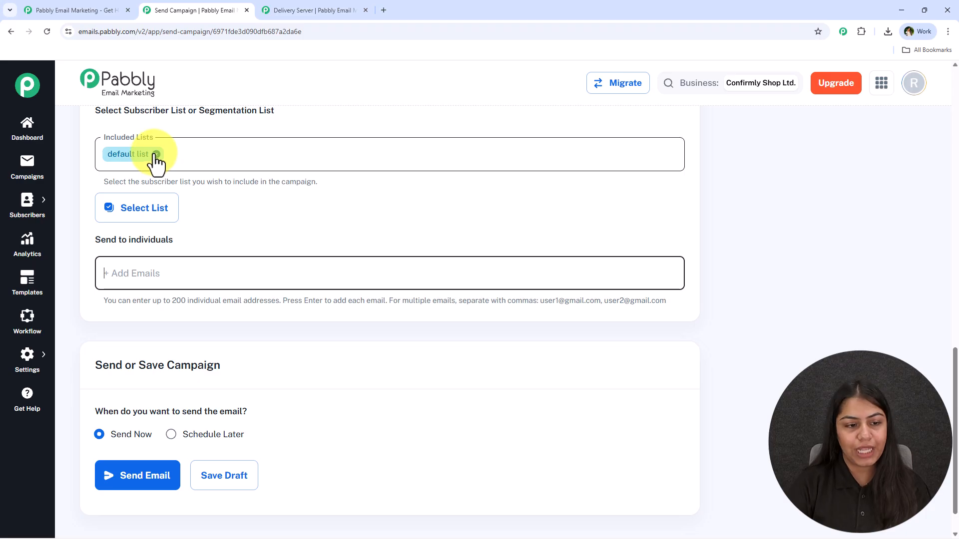
Set the campaign's sending option to Schedule Later.
scroll(196, 332, "down", 1)
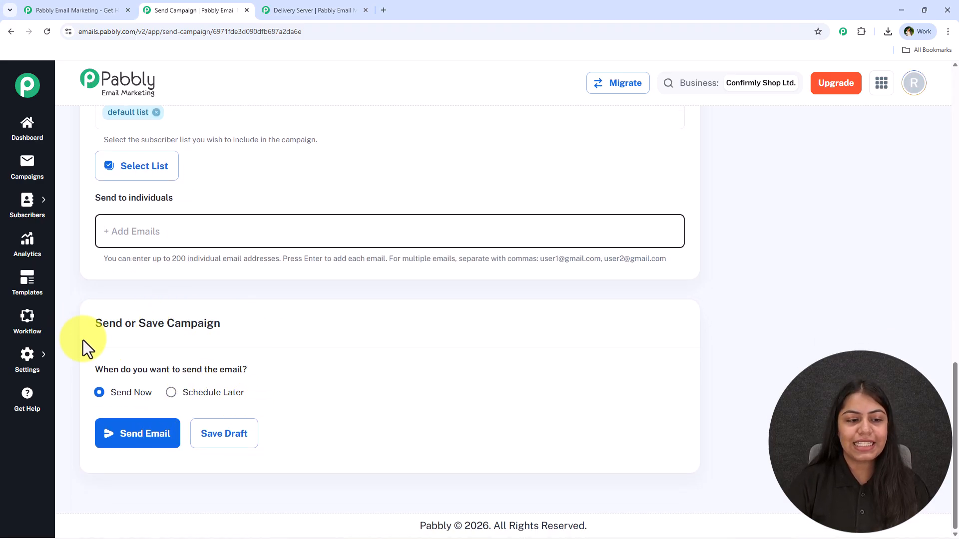
left_click(212, 339)
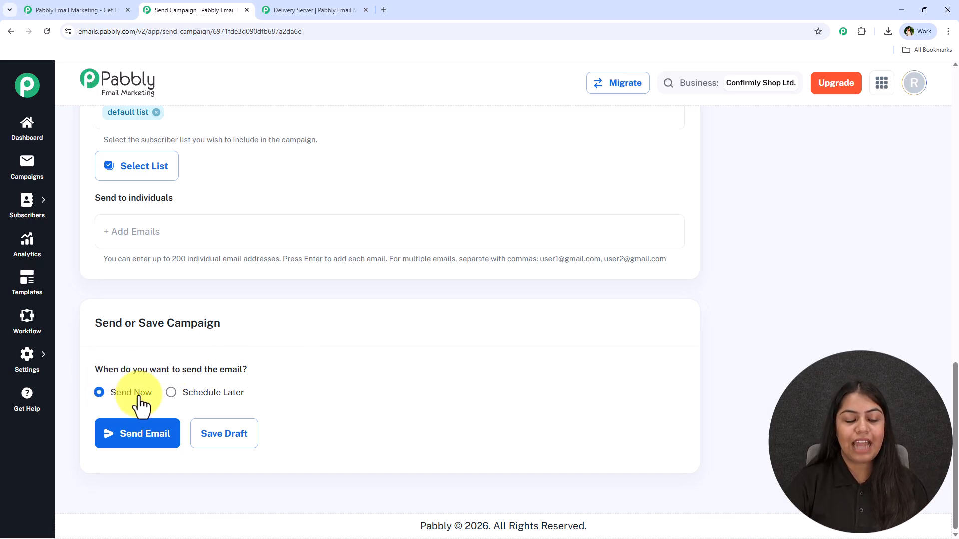
left_click(202, 402)
Set the campaign's schedule date and time to 01/24/2026 13:00.
left_click(179, 429)
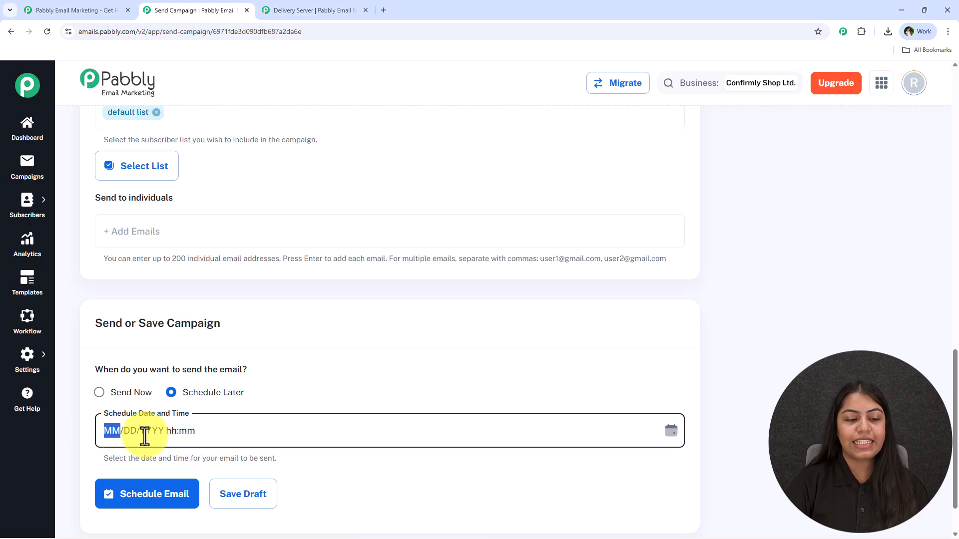
left_click(671, 432)
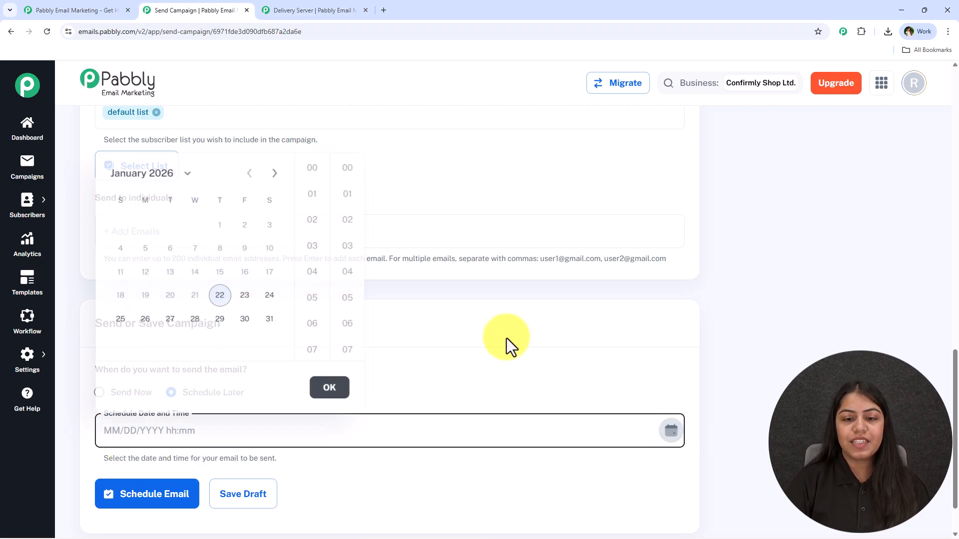
scroll(270, 310, "down", 1)
left_click(257, 369)
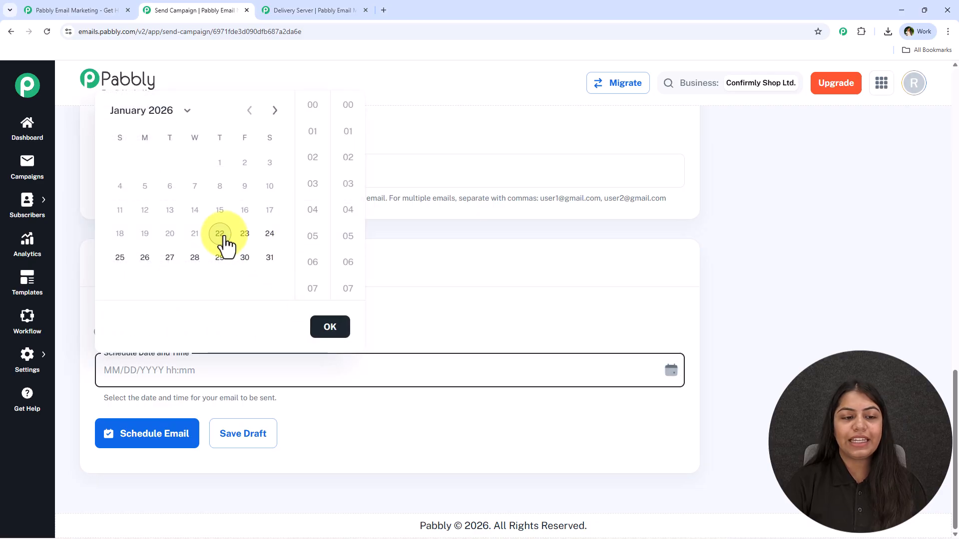
left_click(270, 234)
scroll(317, 235, "down", 6)
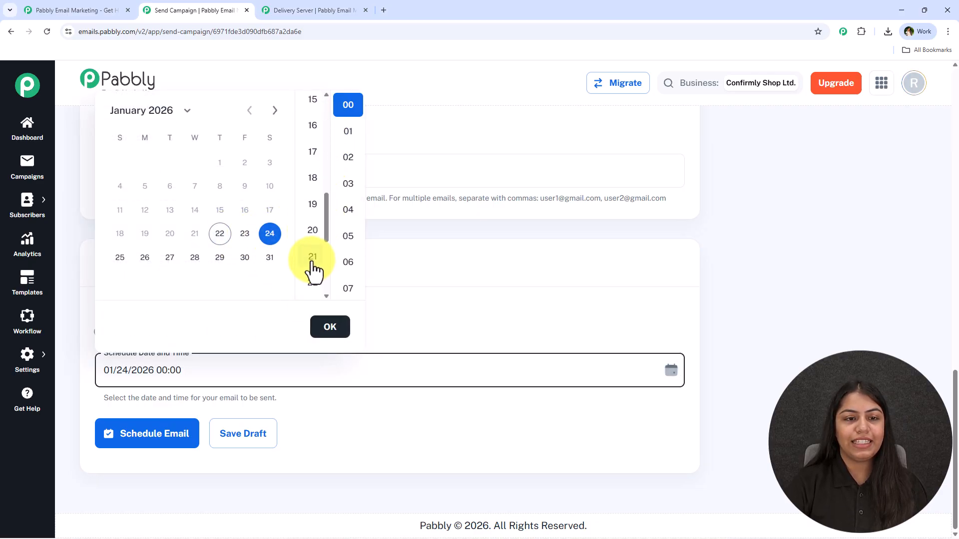
scroll(313, 225, "up", 2)
left_click(313, 148)
left_click(328, 329)
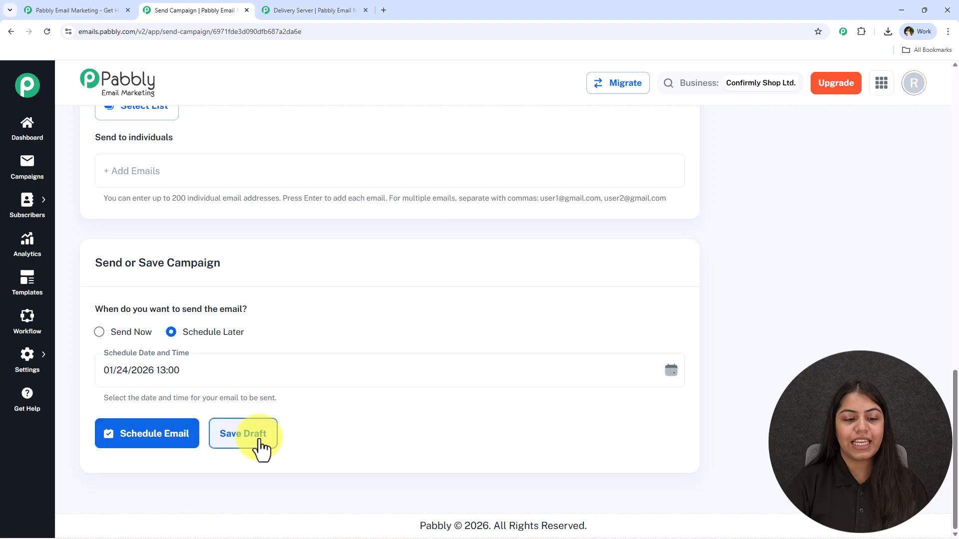
Schedule the email campaign, reviewing its sender, recipients, subject and delivery server in the summary before confirming.
left_click(138, 440)
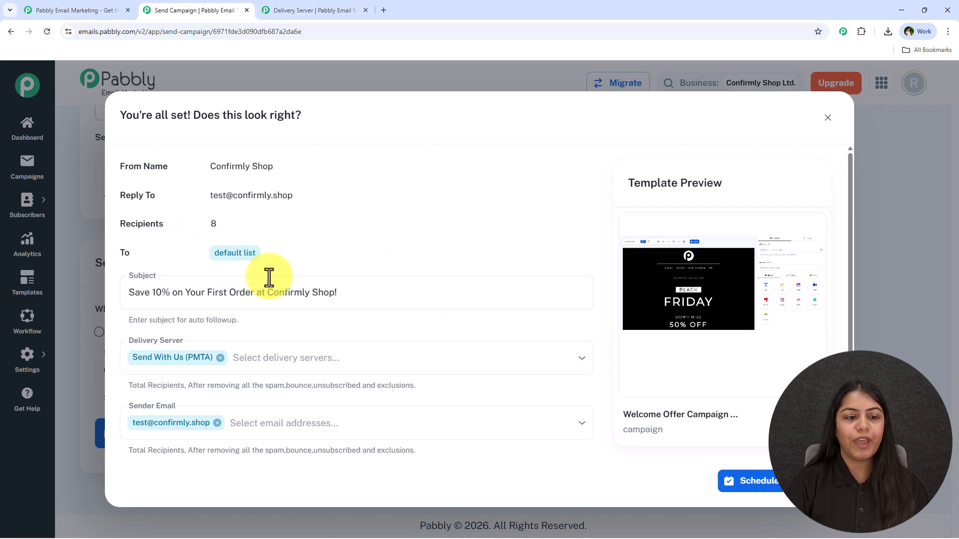
scroll(261, 292, "down", 1)
scroll(508, 242, "up", 1)
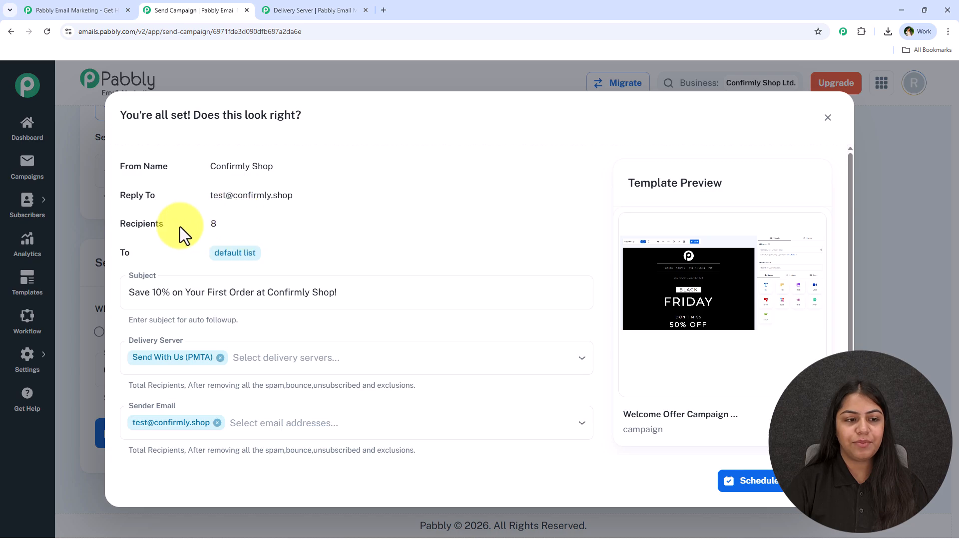
scroll(180, 227, "down", 1)
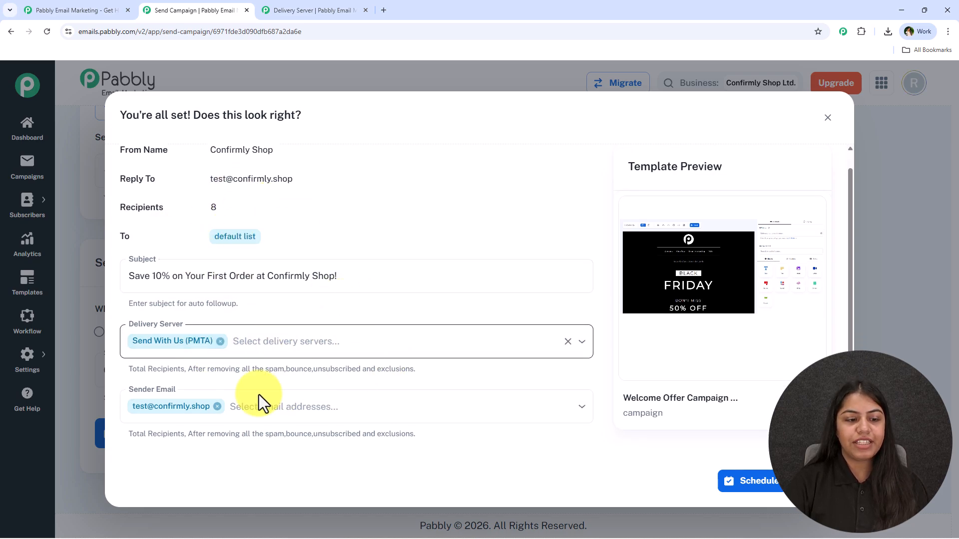
left_click(753, 487)
Check the newly scheduled campaign by filtering the campaign list to Scheduled, and return to showing all campaigns.
scroll(571, 347, "down", 3)
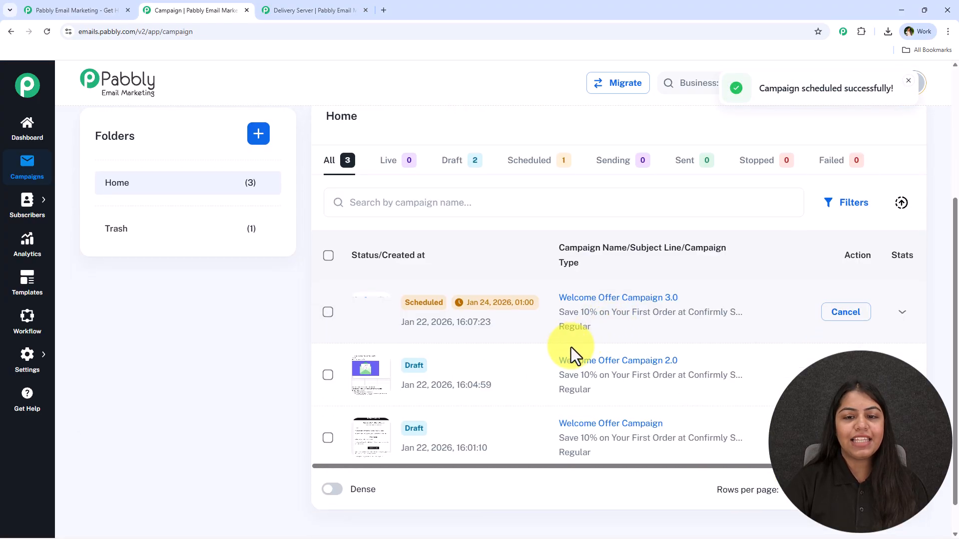
left_click(525, 163)
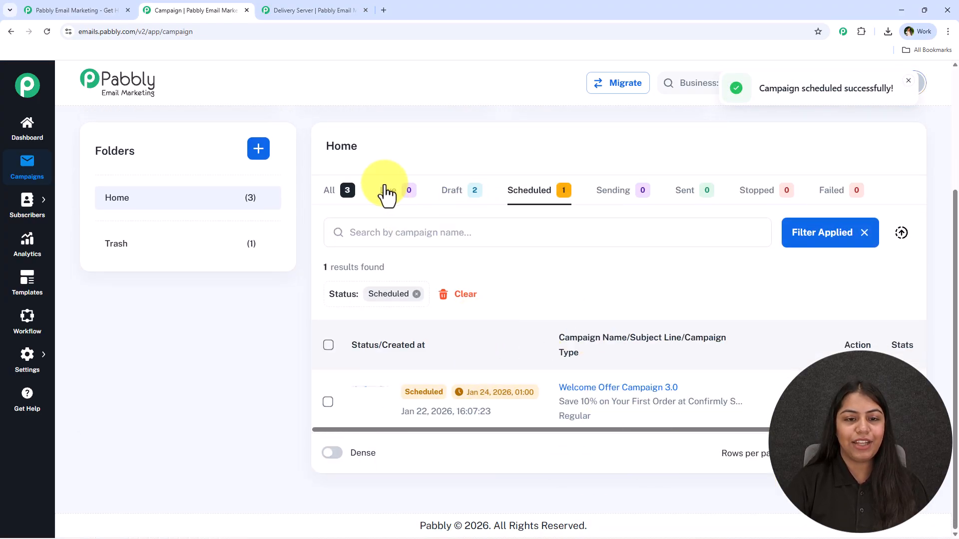
left_click(342, 194)
scroll(418, 345, "down", 2)
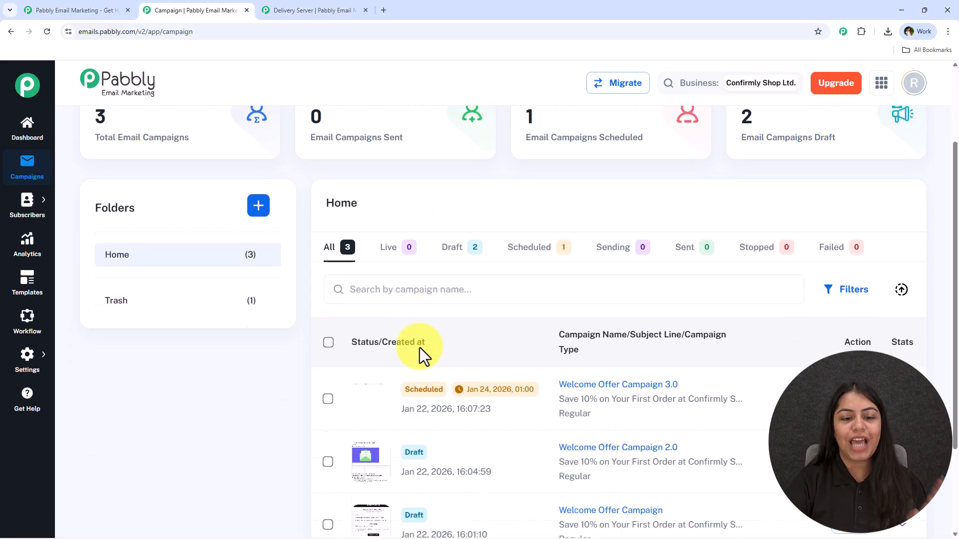
Look through the campaign list filtered by the Live, Draft, Scheduled, Sending, Sent and Stopped statuses in turn.
scroll(420, 348, "down", 1)
left_click(388, 212)
left_click(452, 212)
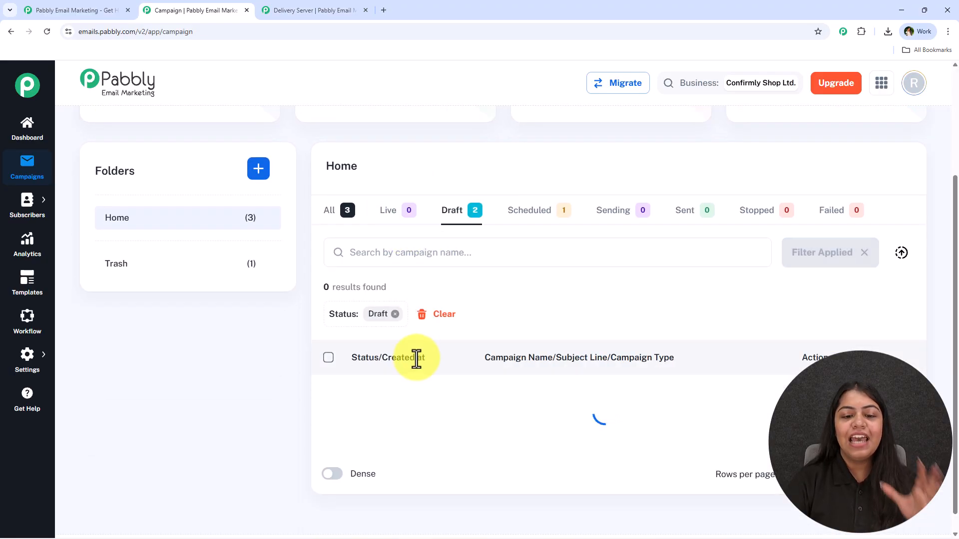
left_click(524, 214)
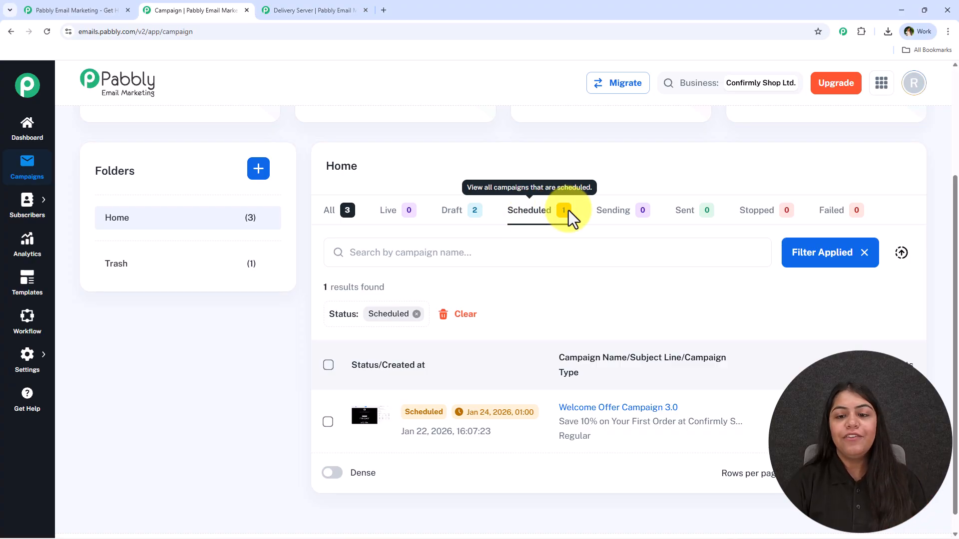
left_click(612, 214)
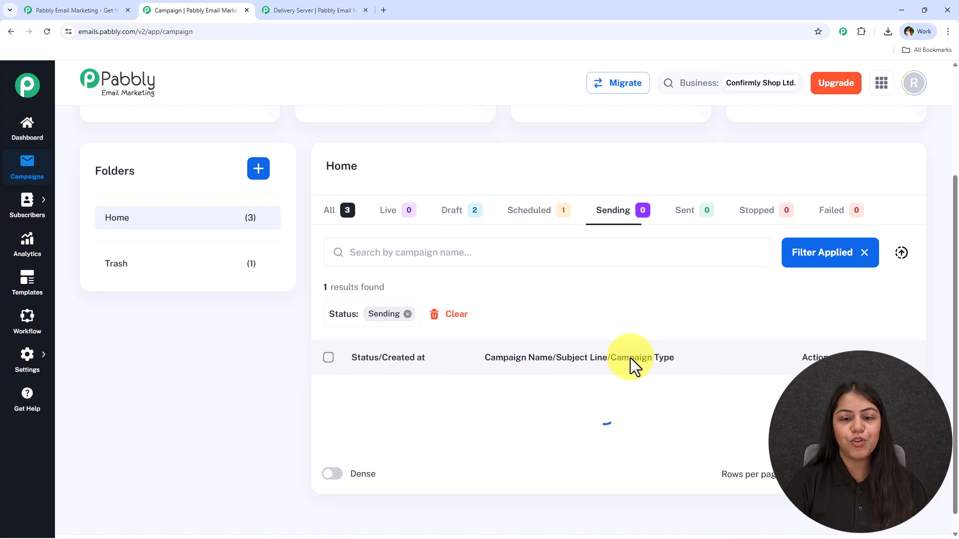
left_click(691, 215)
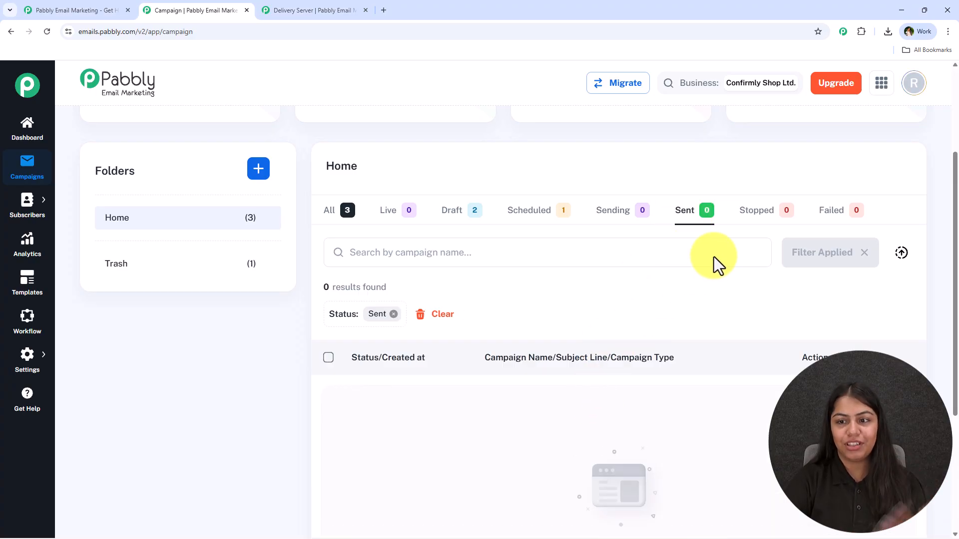
left_click(760, 214)
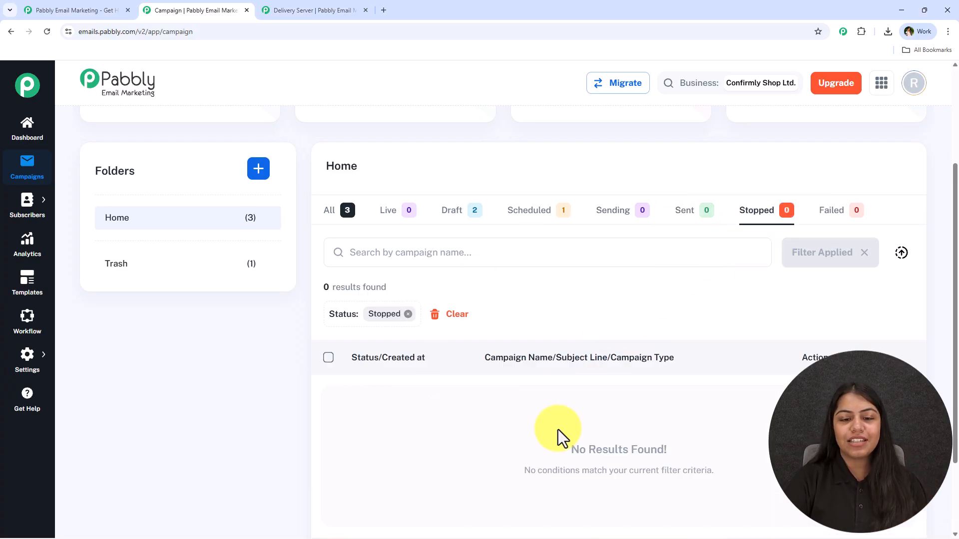
Filter the list to scheduled campaigns and expand the stats of Welcome Offer Campaign 3.0 to examine them.
left_click(521, 207)
left_click(902, 422)
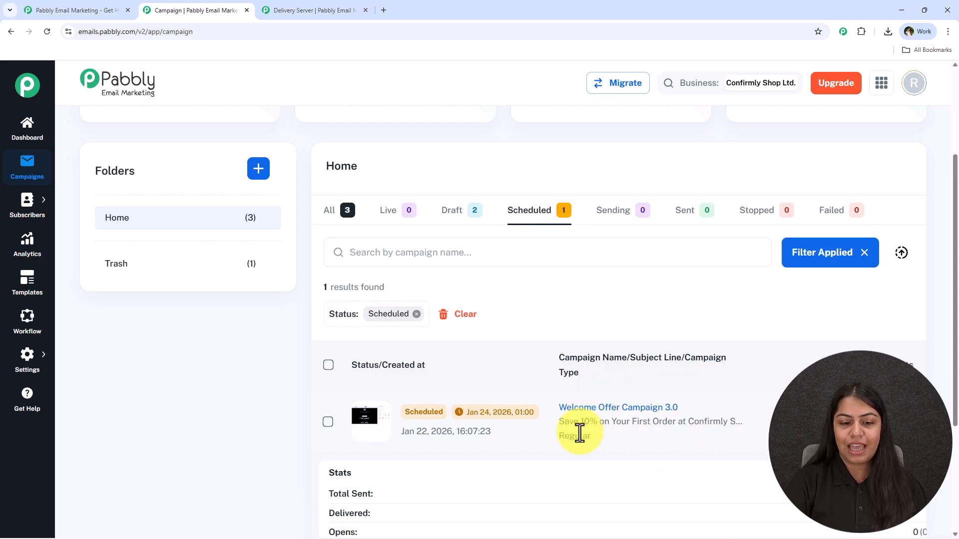
scroll(588, 429, "down", 4)
scroll(587, 391, "up", 4)
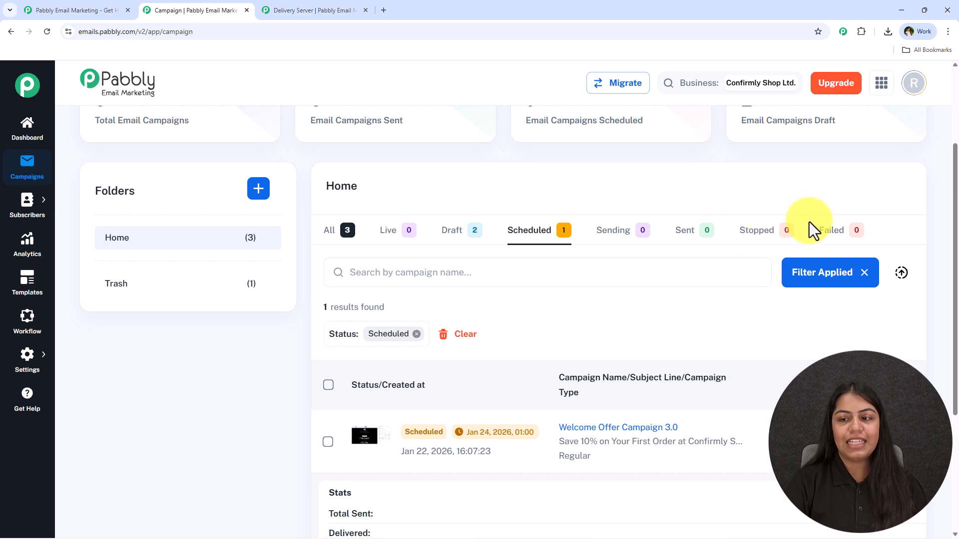
scroll(511, 352, "up", 2)
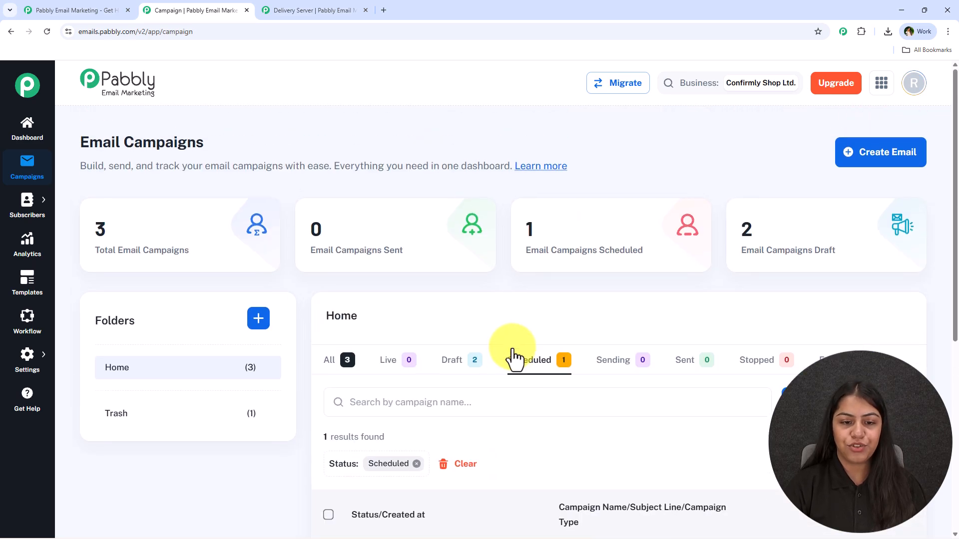
scroll(323, 317, "down", 2)
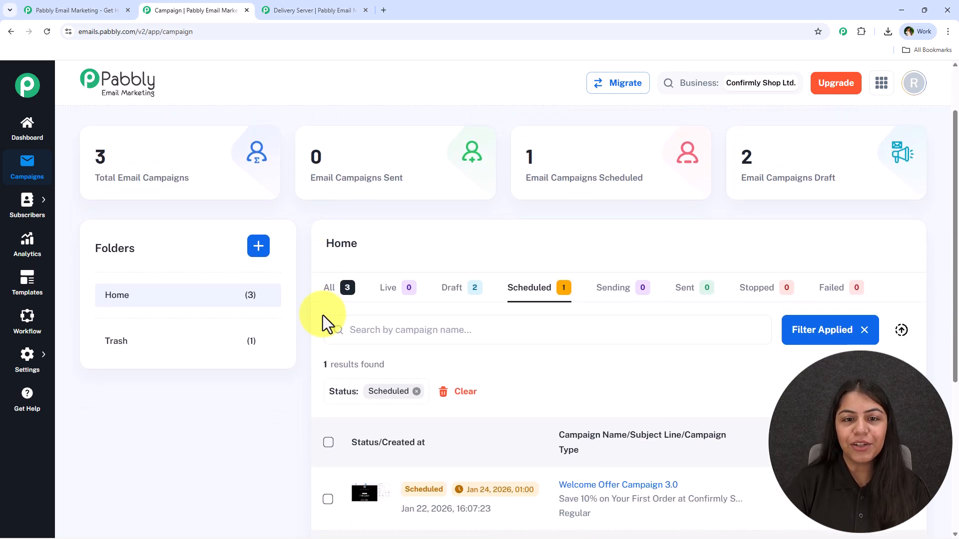
scroll(333, 360, "up", 2)
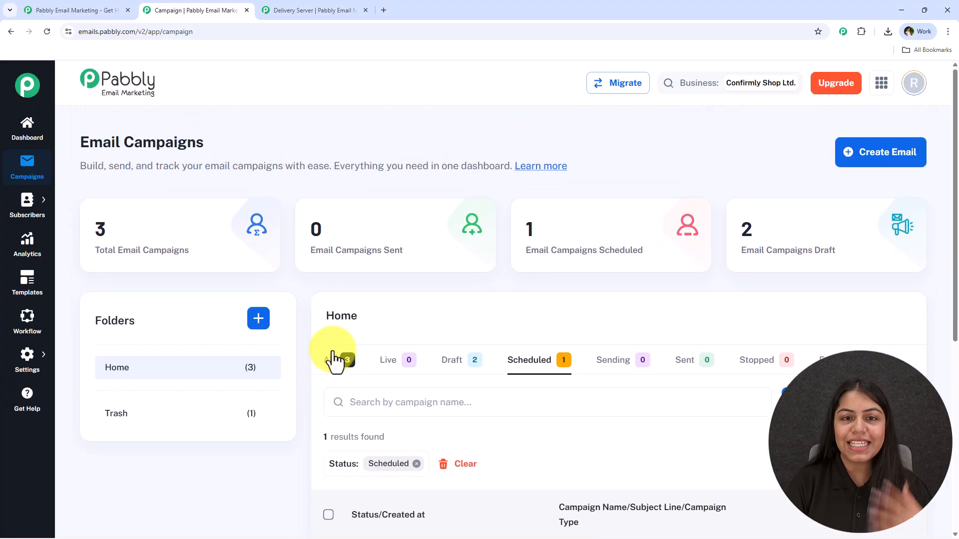